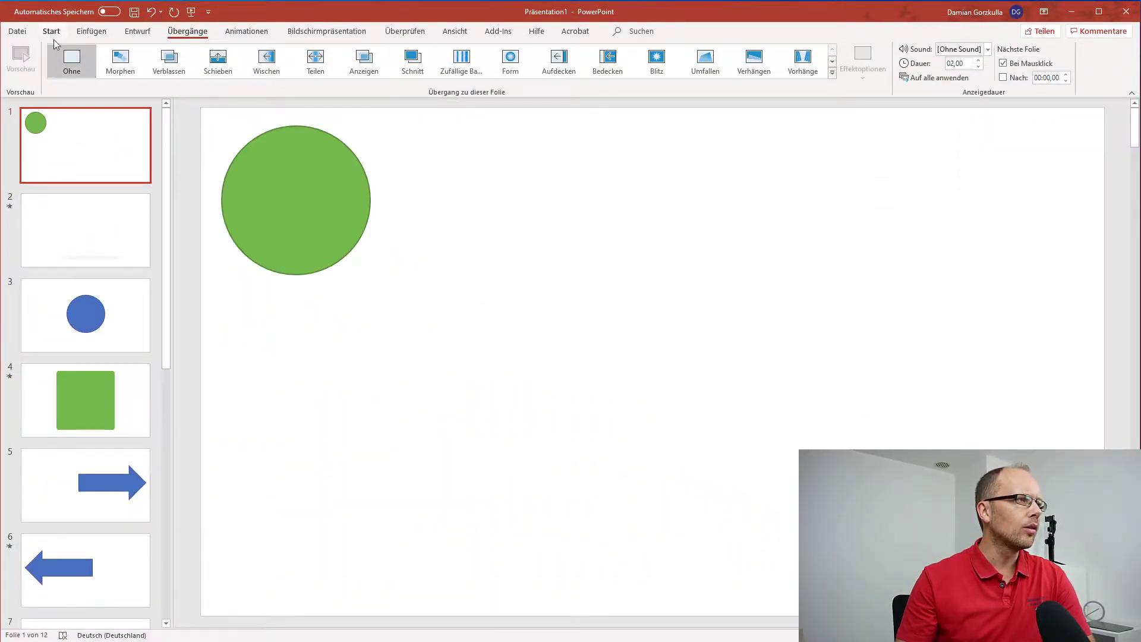
Preview the Morph transition into slide 2.
left_click(97, 236)
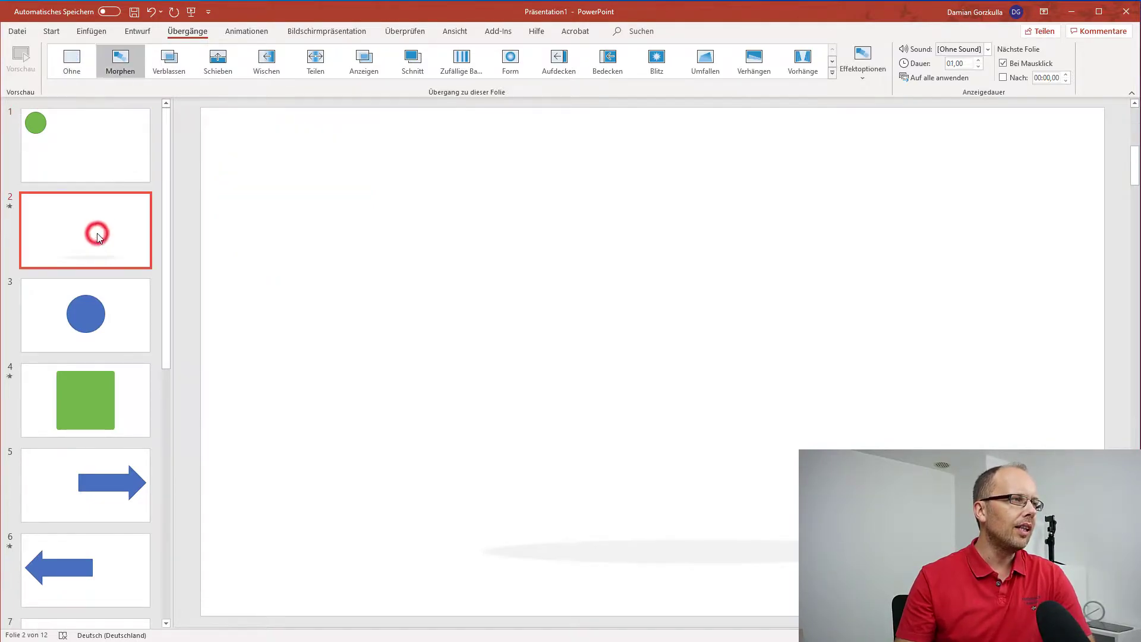
left_click(103, 169)
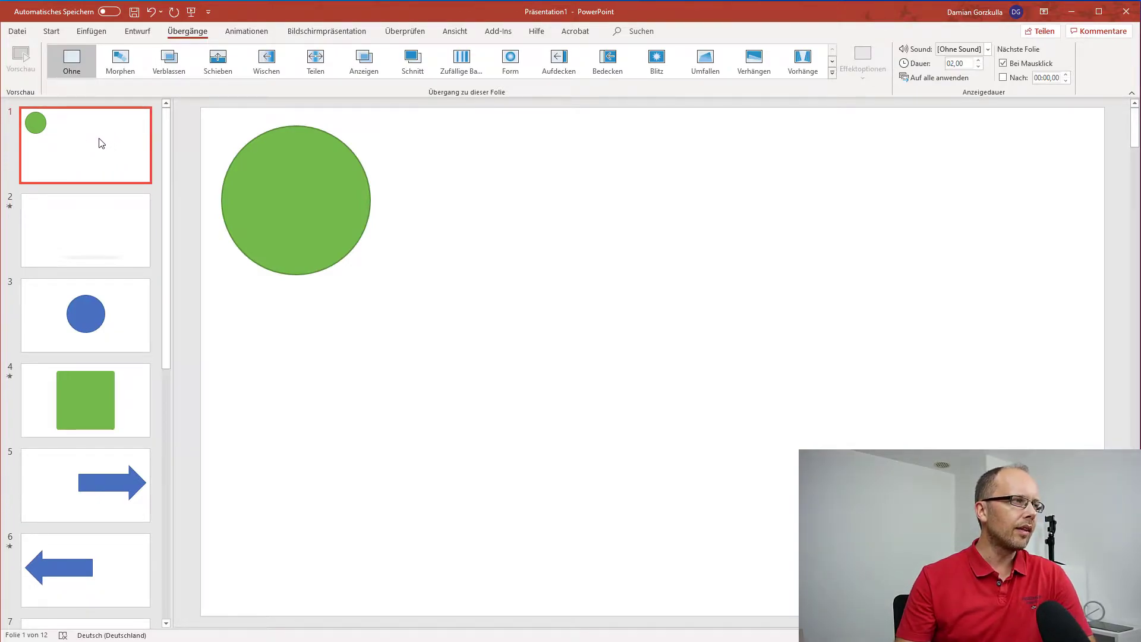
left_click(126, 220)
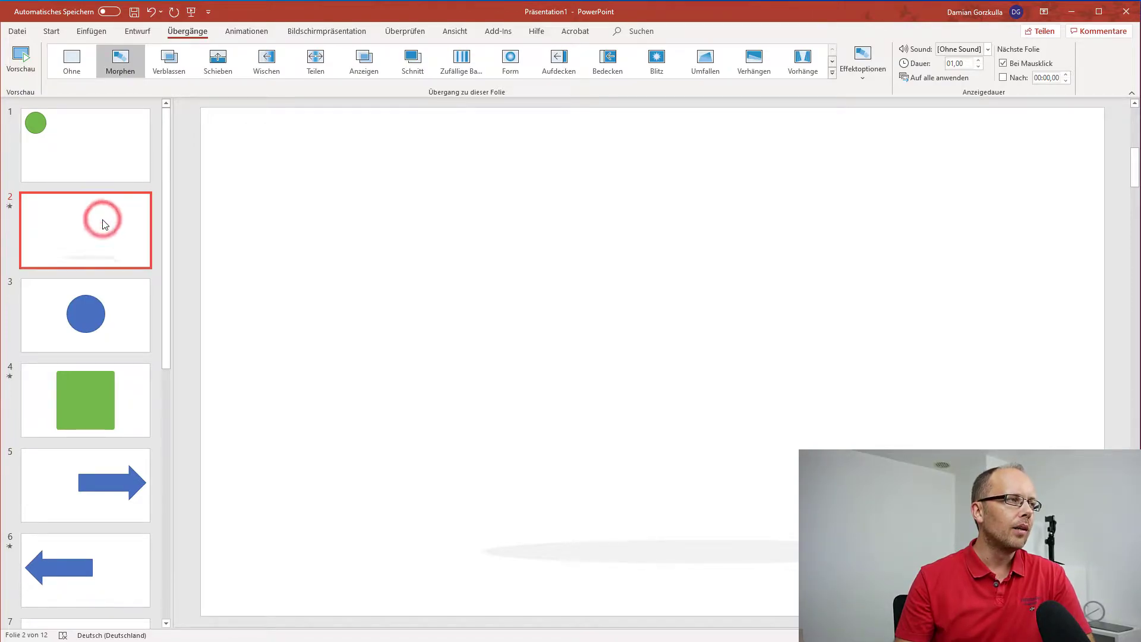
left_click(20, 72)
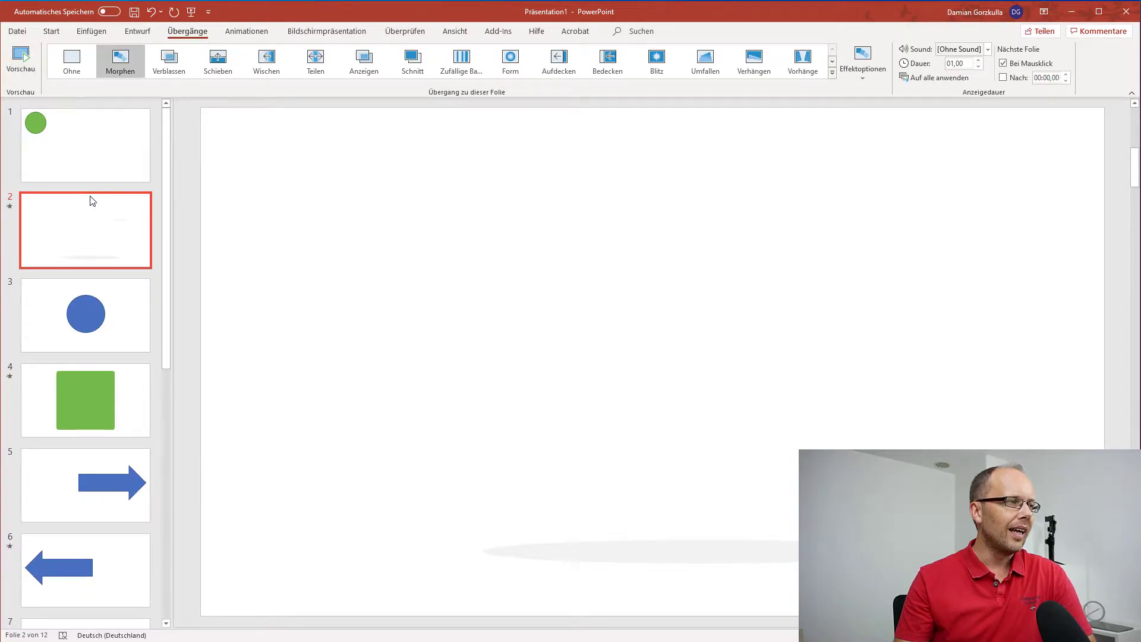
Preview the 02,00-second blue circle-to-green square Morph on slide 4, twice.
left_click(121, 313)
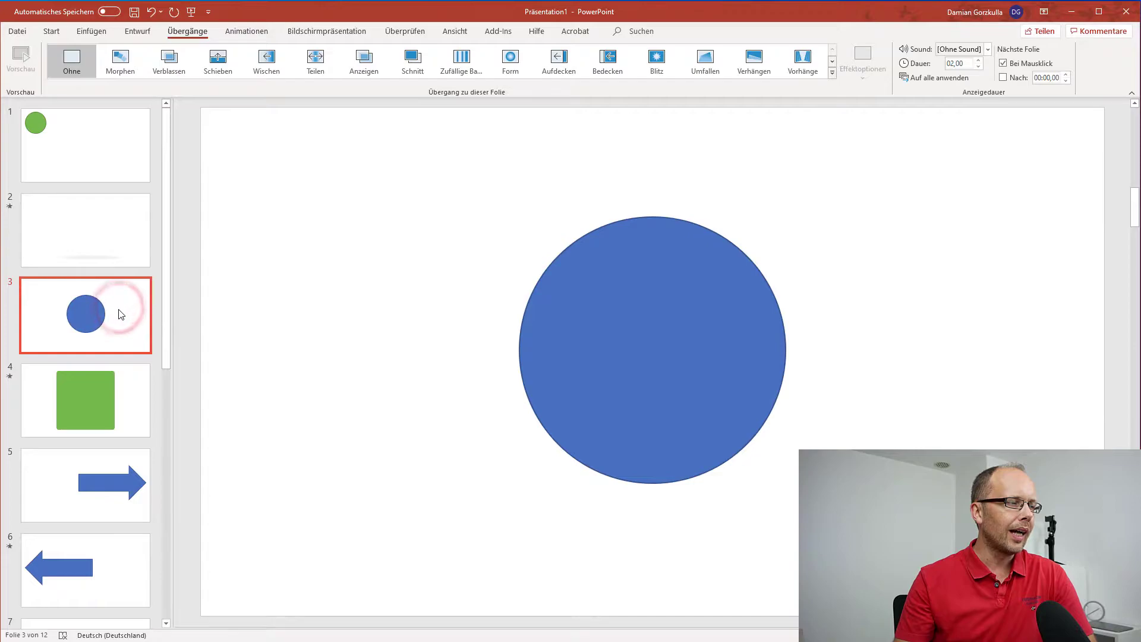
left_click(133, 391)
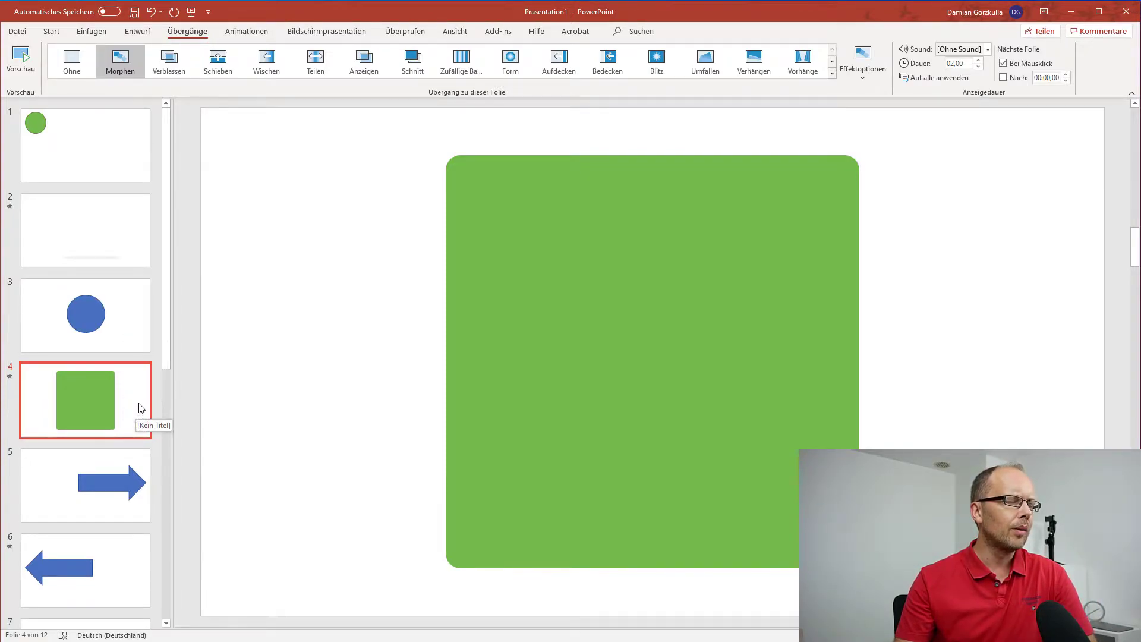
left_click(24, 71)
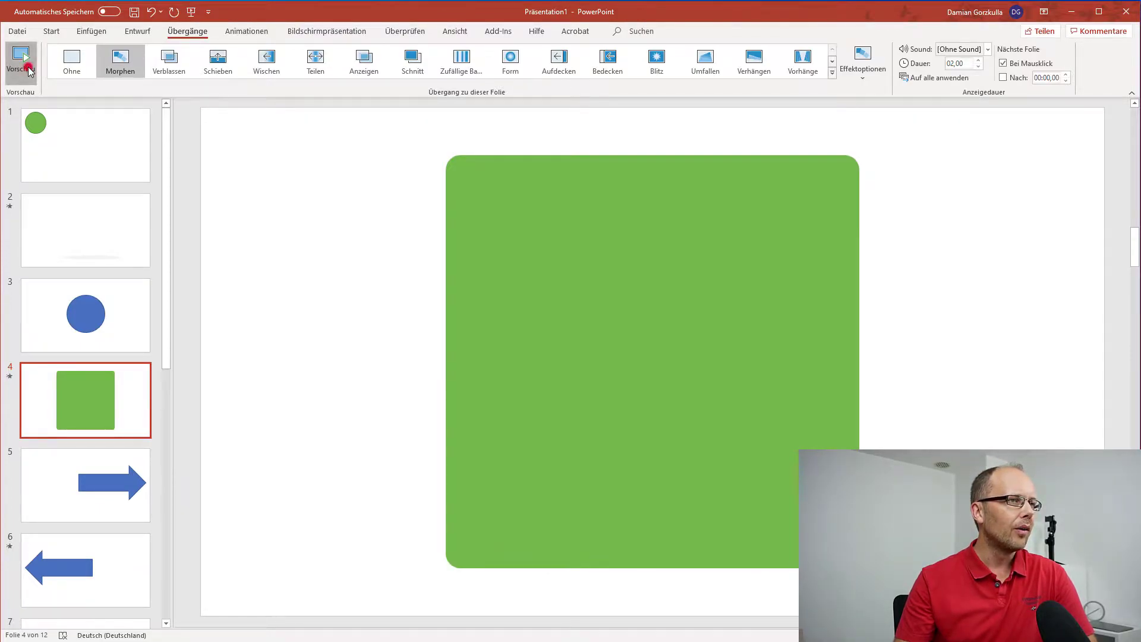
left_click(29, 70)
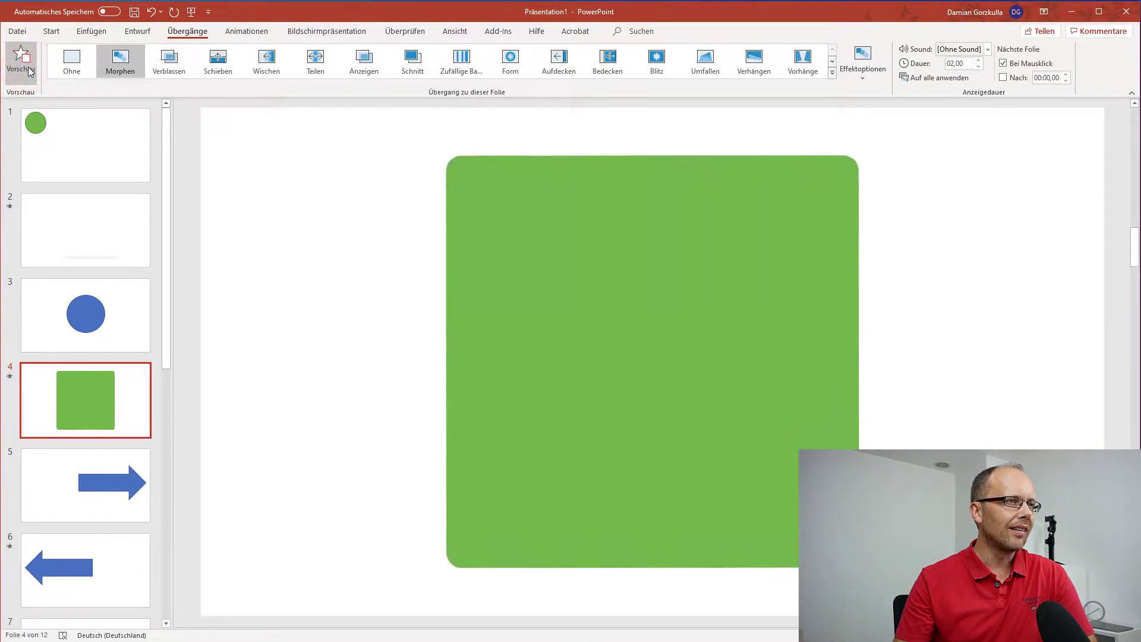
Preview the Morph turning the right arrow on slide 5 into the left arrow on slide 6.
scroll(90, 331, "down", 2)
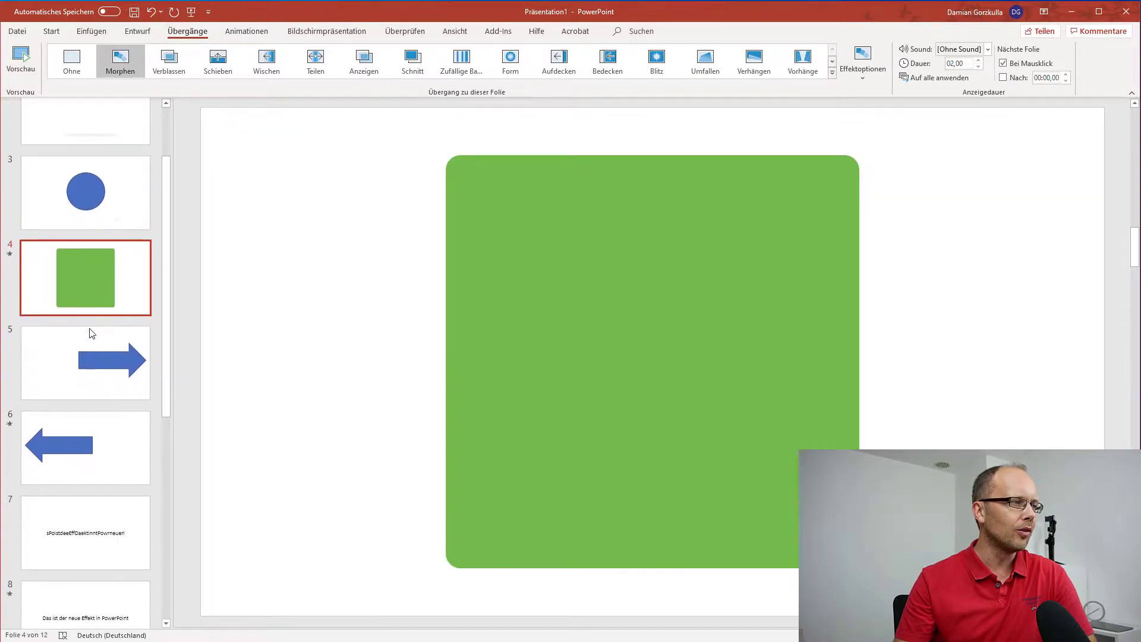
left_click(91, 335)
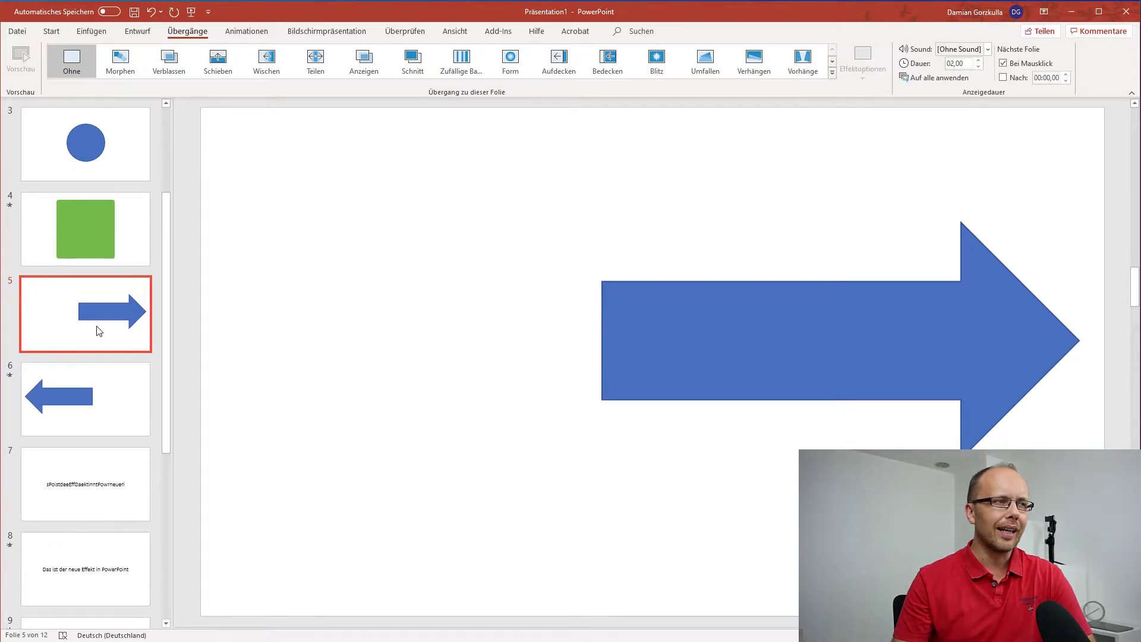
left_click(123, 402)
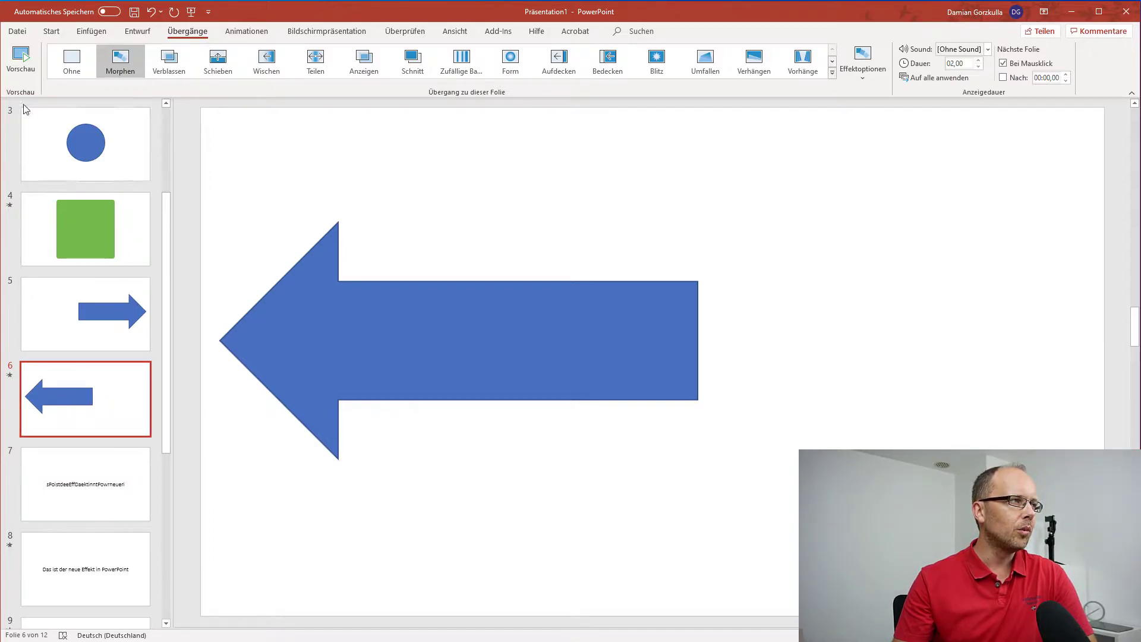
left_click(18, 73)
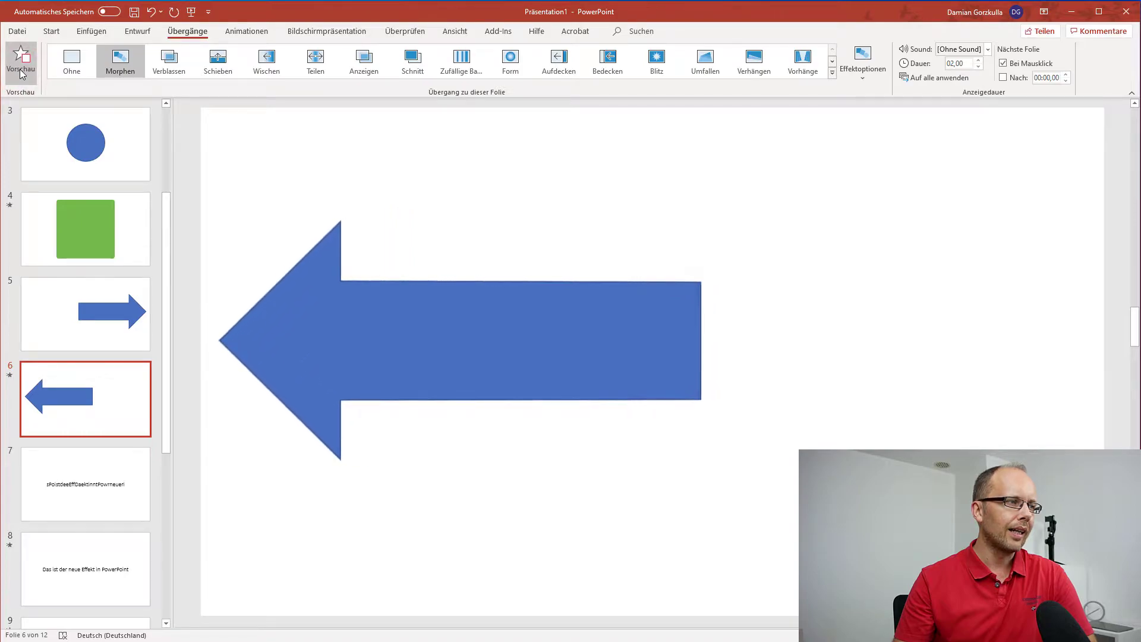
Preview the scrambled letters on slide 7 morphing into the finished sentence on slide 8.
scroll(102, 436, "down", 3)
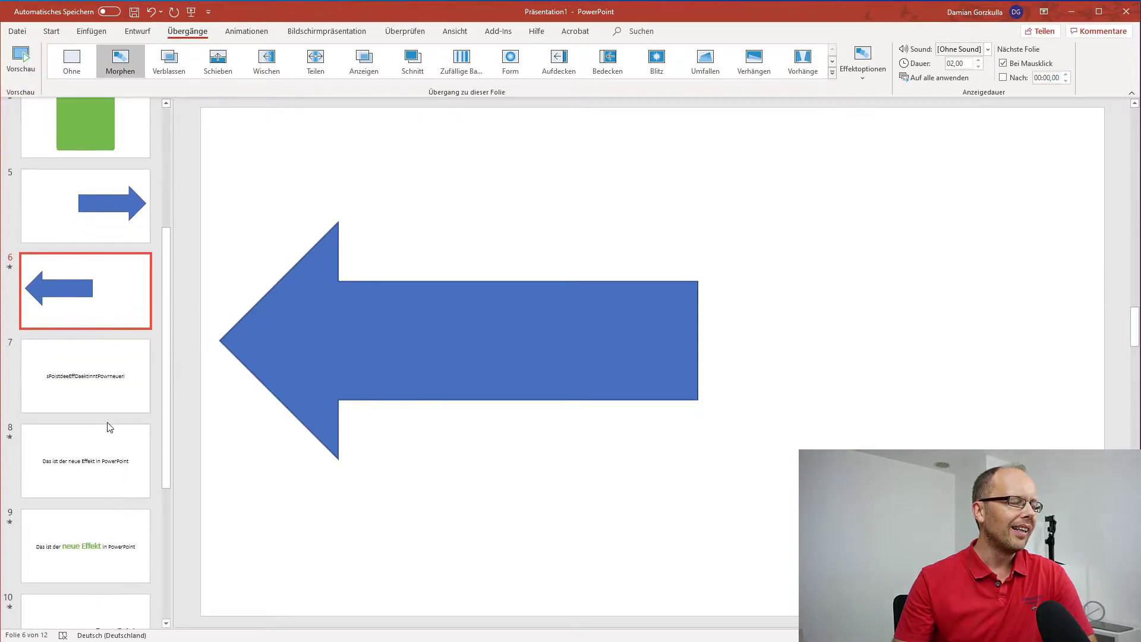
left_click(109, 384)
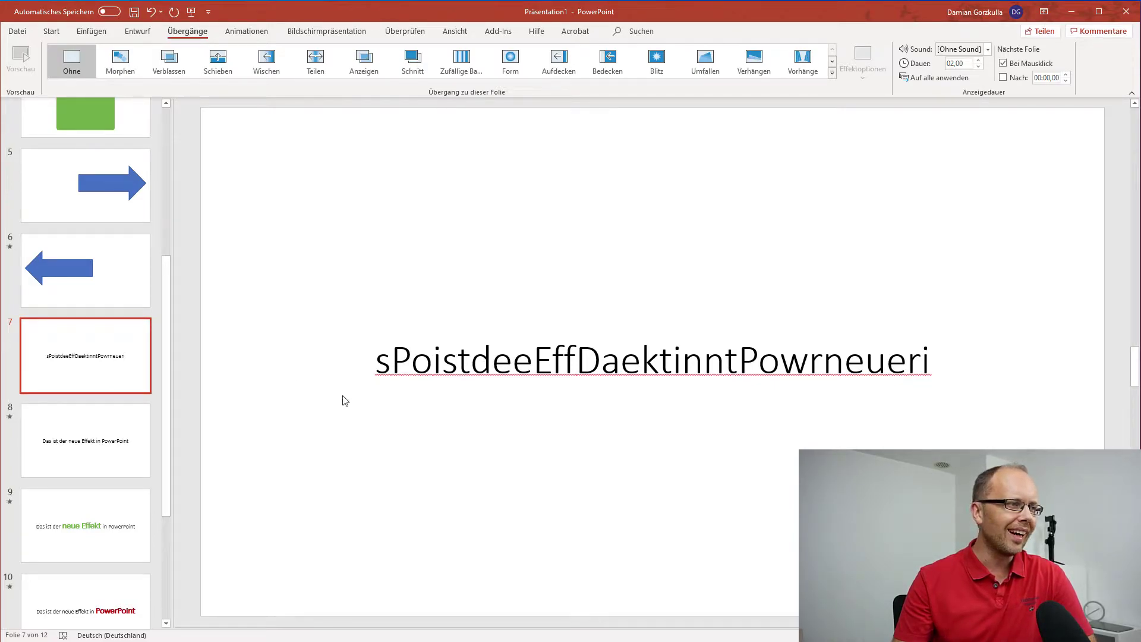
left_click(134, 433)
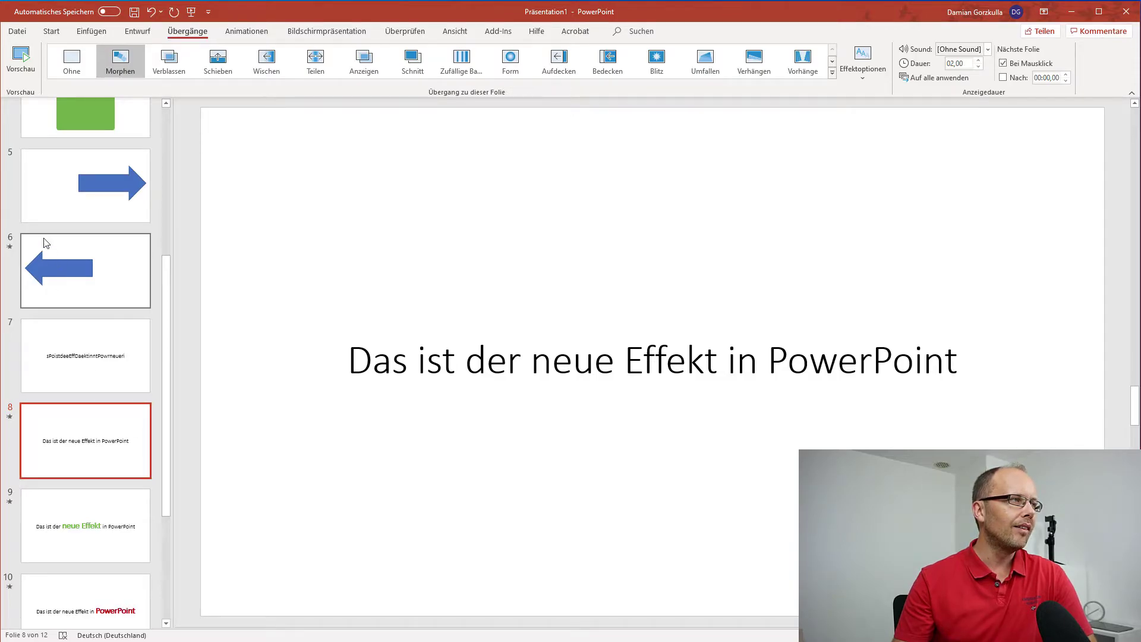
left_click(22, 72)
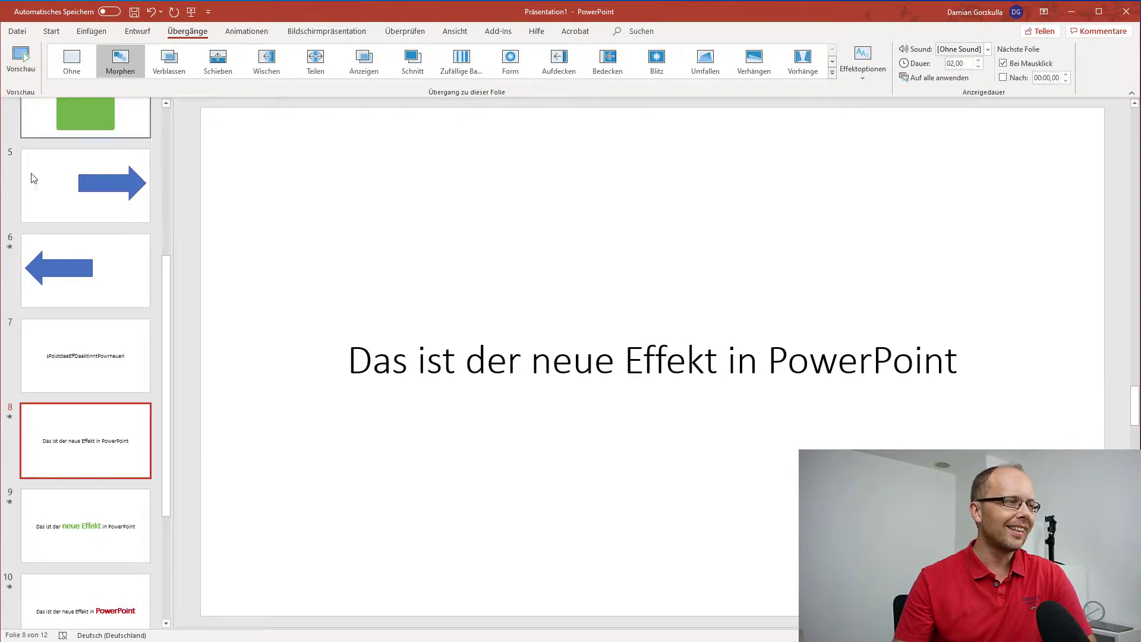
Preview the morph from green 'neue Effekt' on slide 9 to red 'PowerPoint' on slide 10.
scroll(91, 433, "down", 3)
scroll(91, 433, "down", 1)
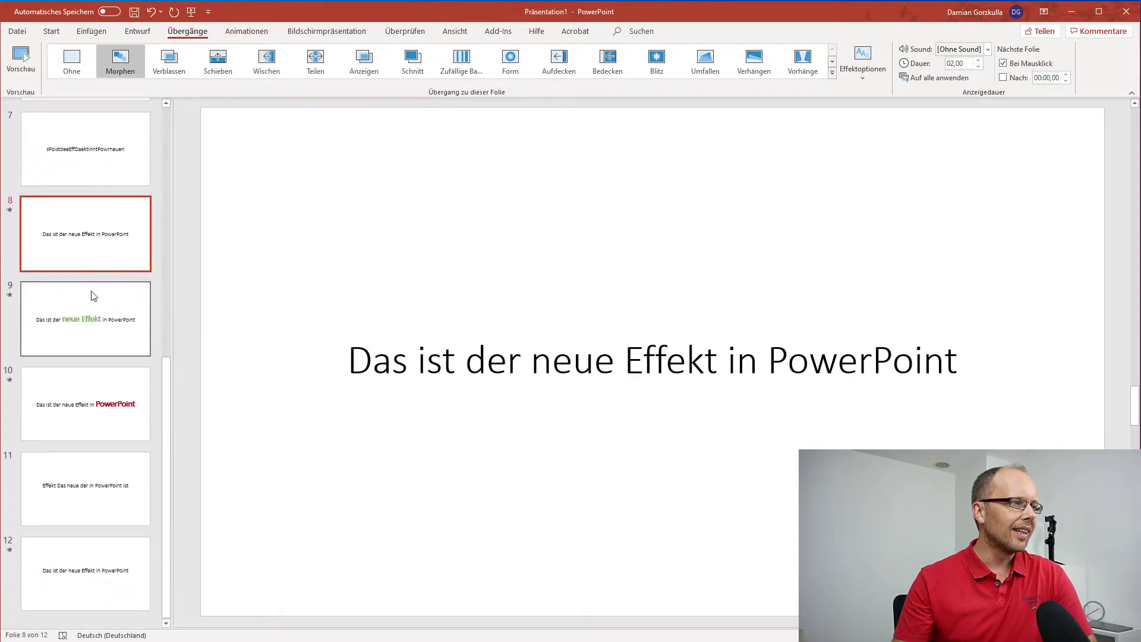
left_click(113, 328)
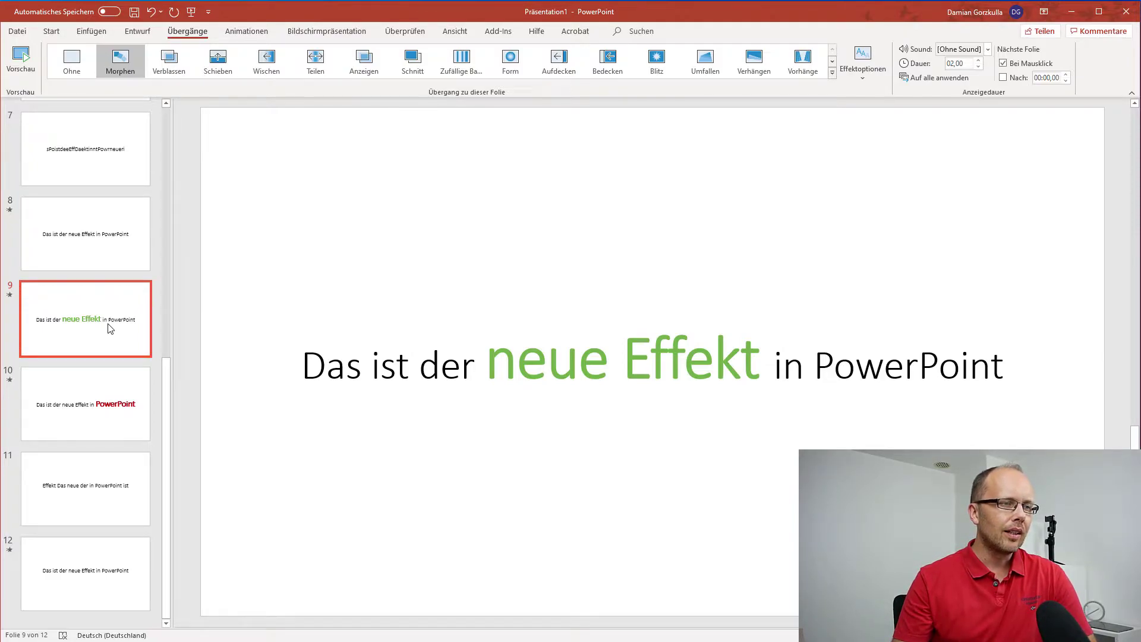
left_click(116, 393)
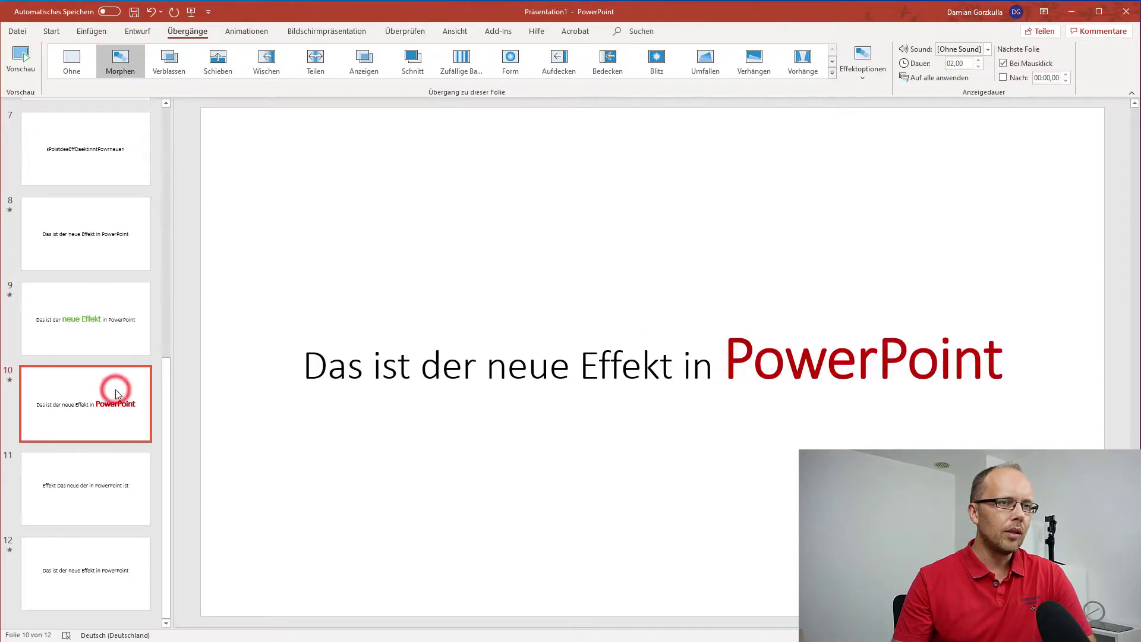
left_click(108, 337)
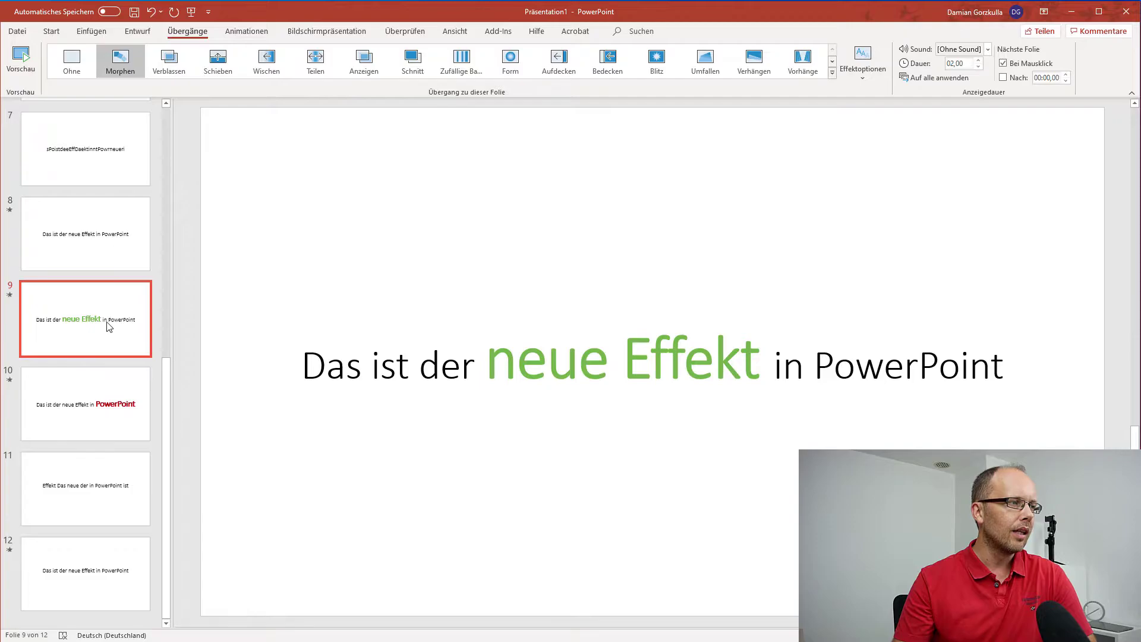
left_click(103, 381)
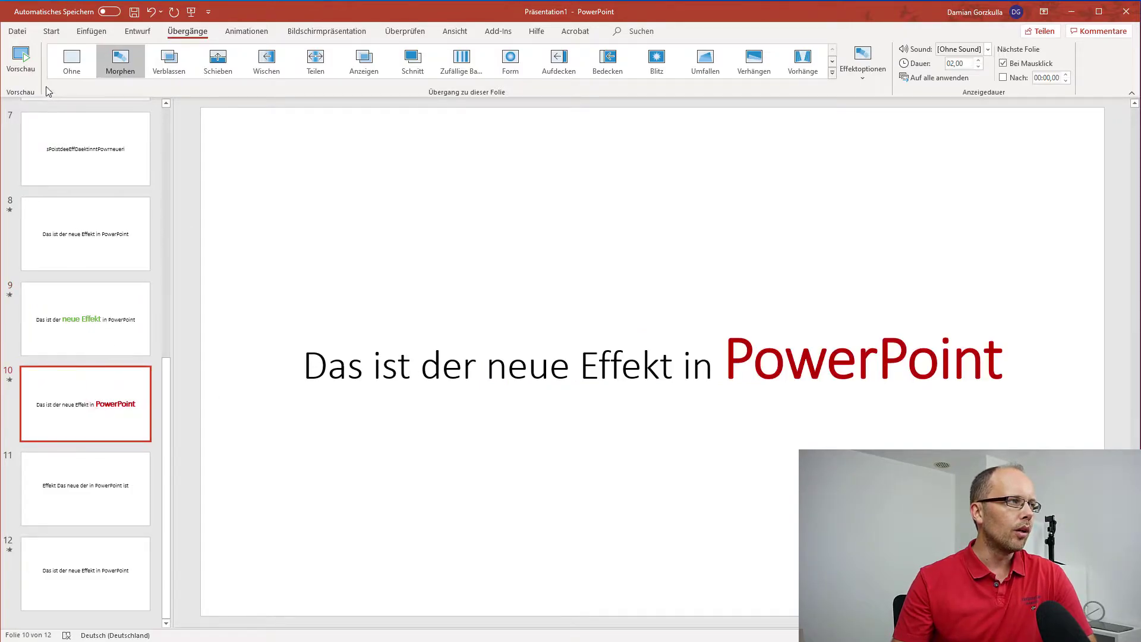
left_click(26, 74)
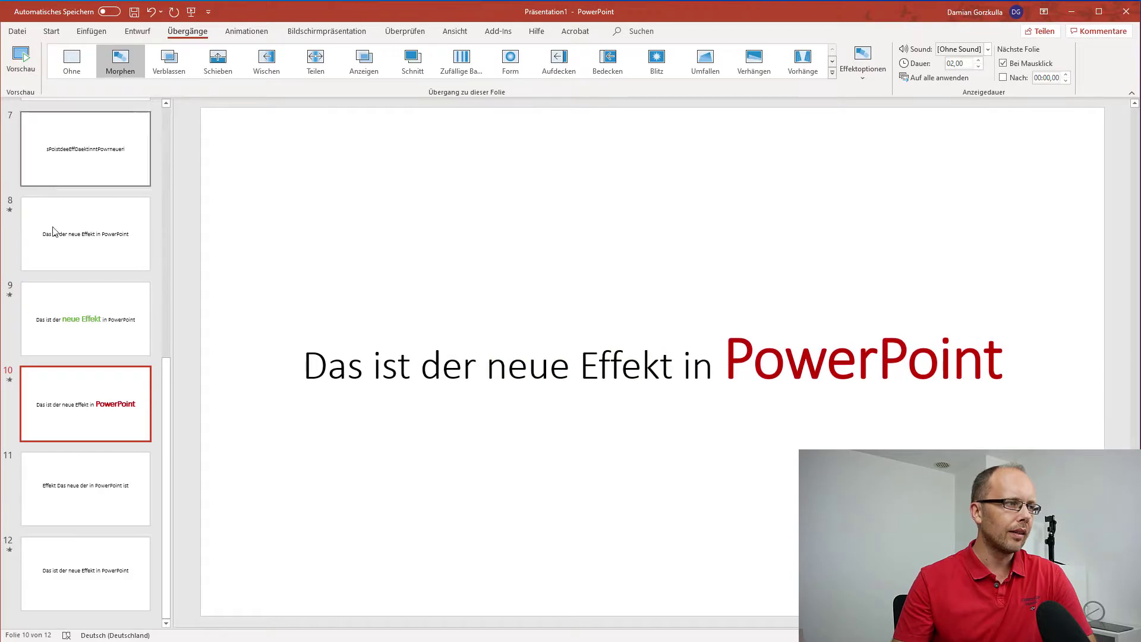
Preview the shuffled words on slide 11 morphing into order on slide 12, then return to slide 1.
left_click(102, 497)
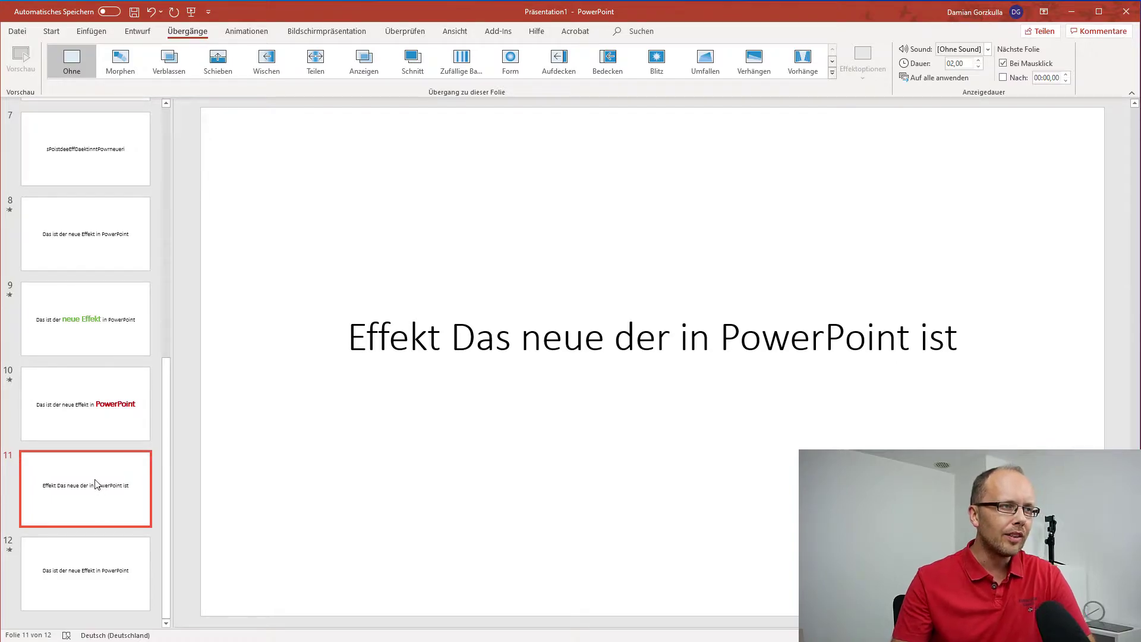
left_click(109, 561)
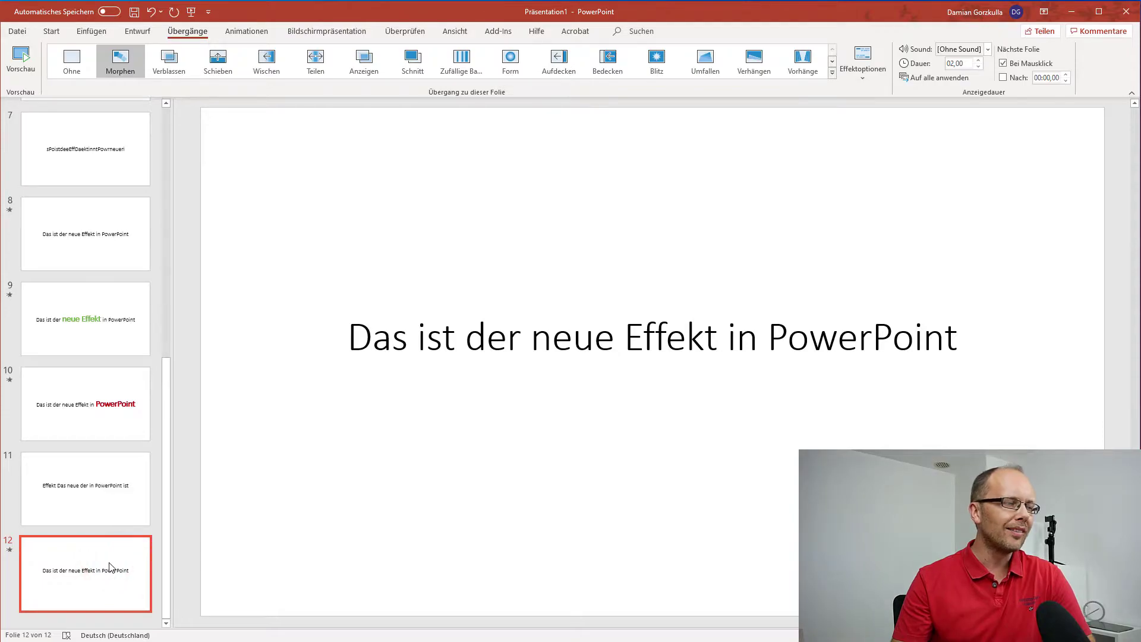
left_click(24, 73)
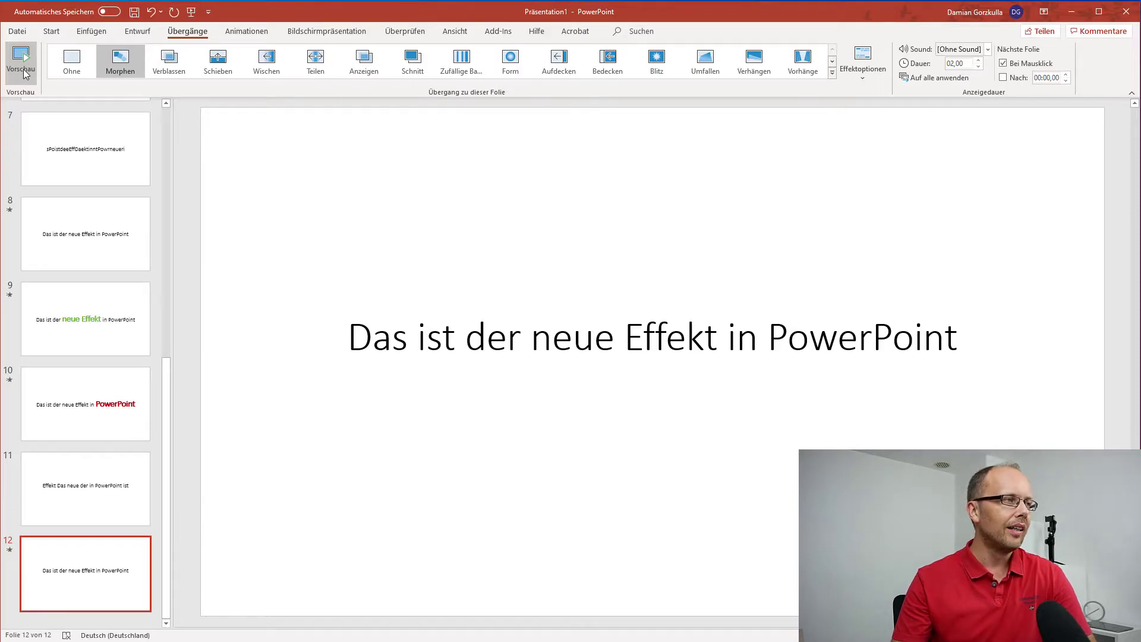
scroll(78, 181, "up", 1)
scroll(82, 176, "up", 3)
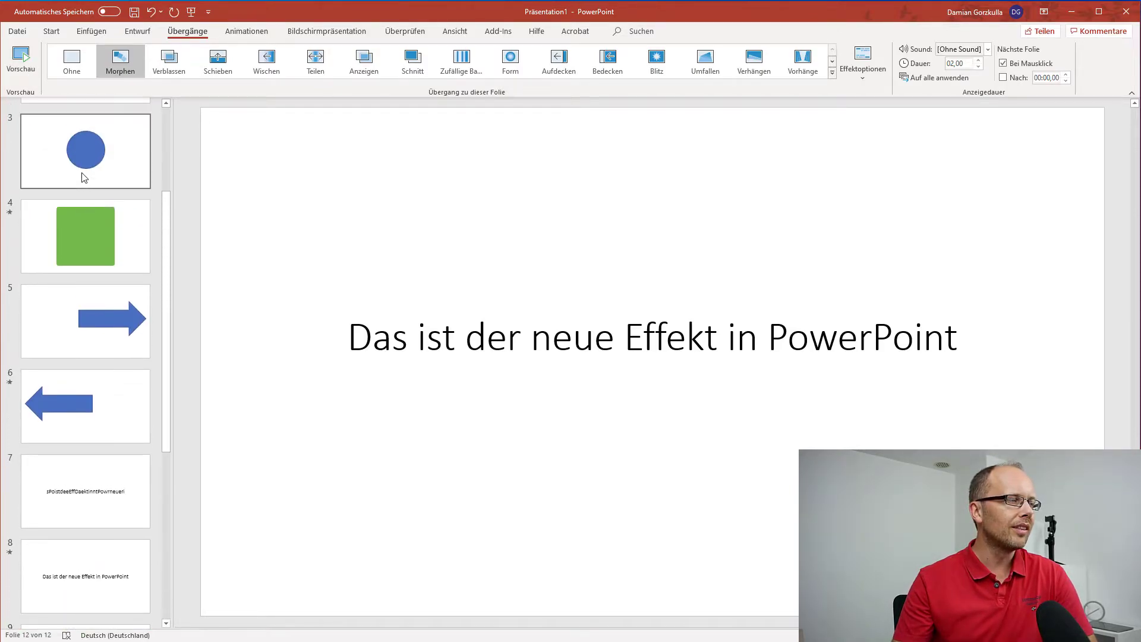
scroll(81, 176, "up", 2)
left_click(88, 149)
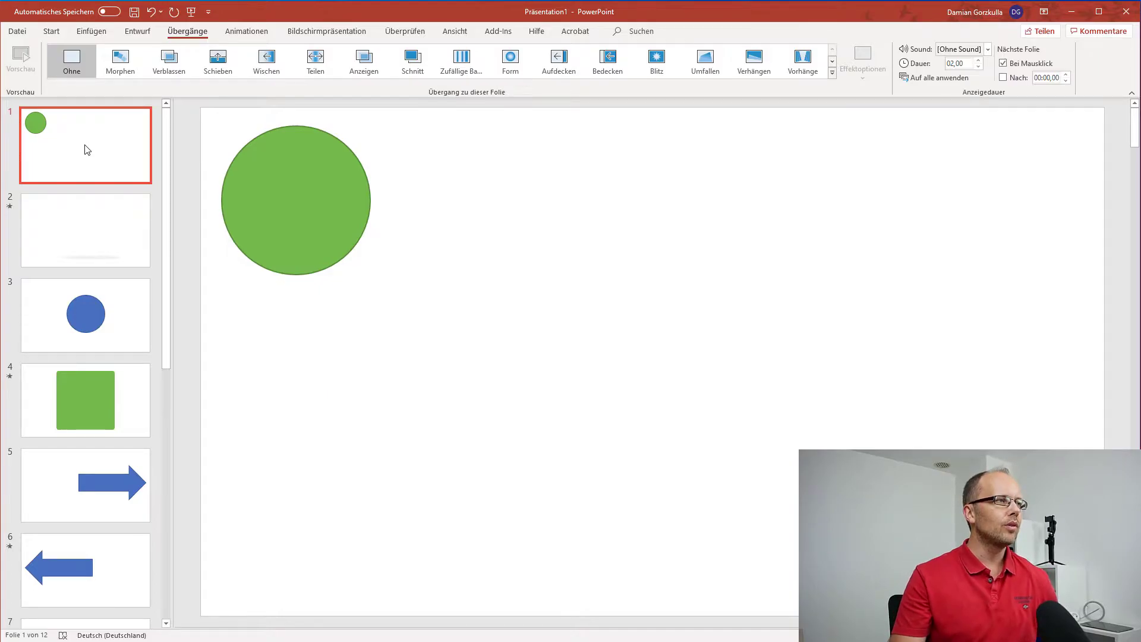
Create a new presentation, Präsentation2, and give its first slide the Leer layout.
key("ctrl+n")
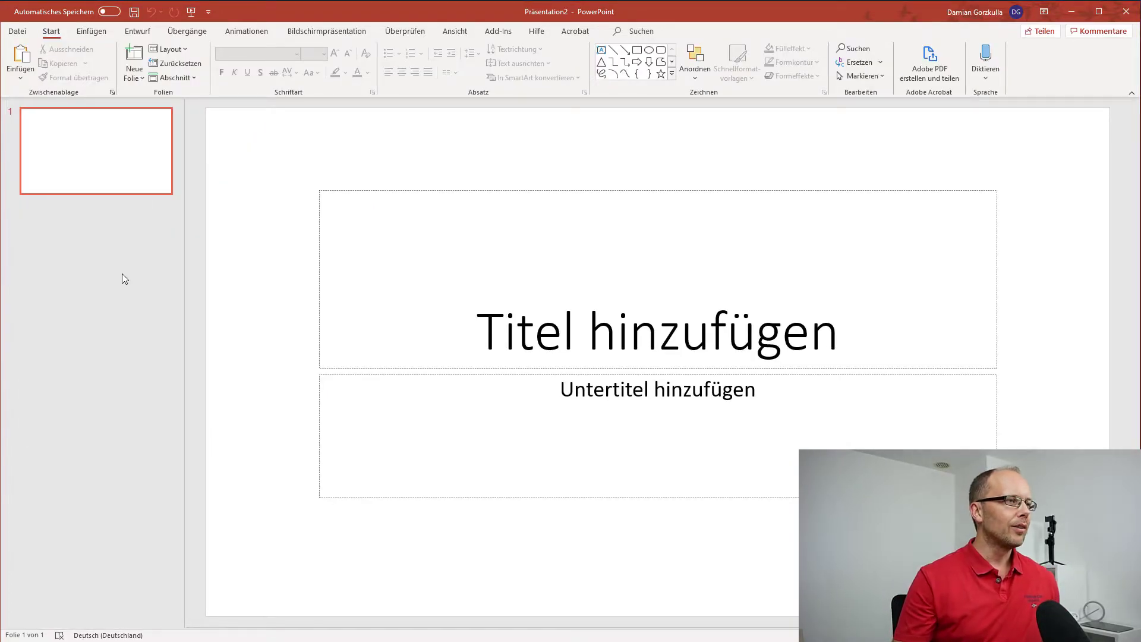
right_click(124, 143)
mouse_move(157, 292)
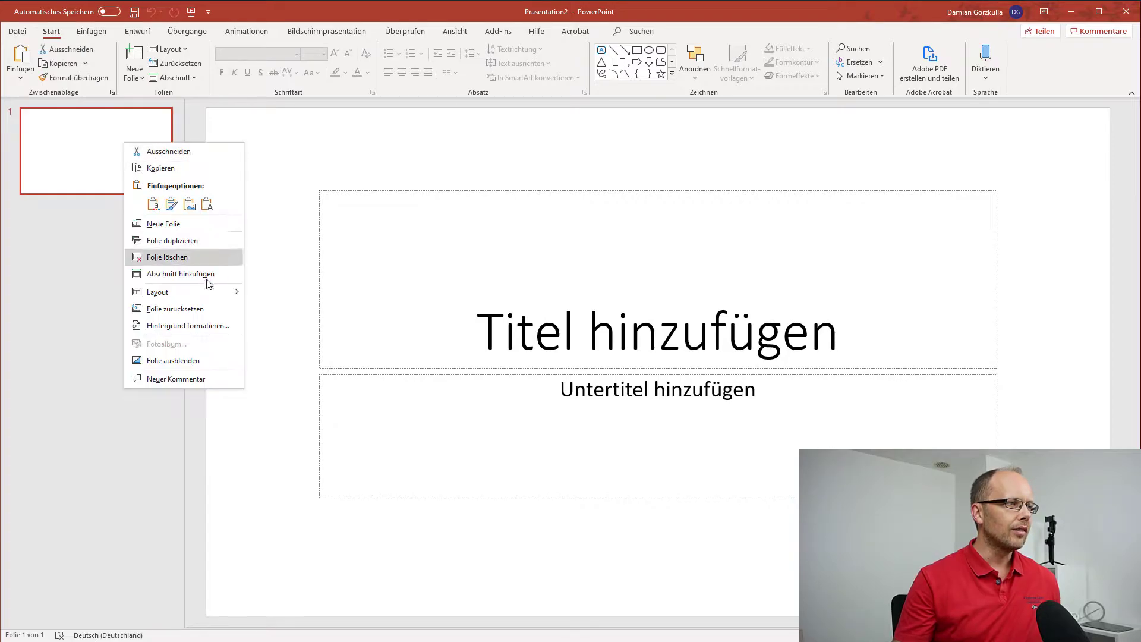
left_click(290, 430)
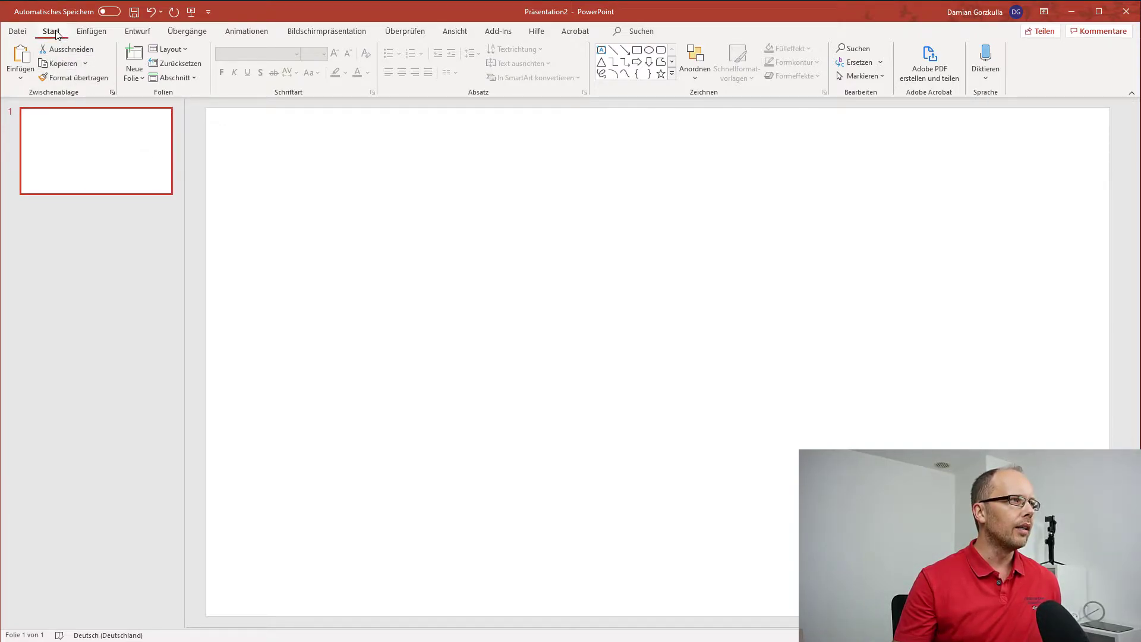
left_click(92, 32)
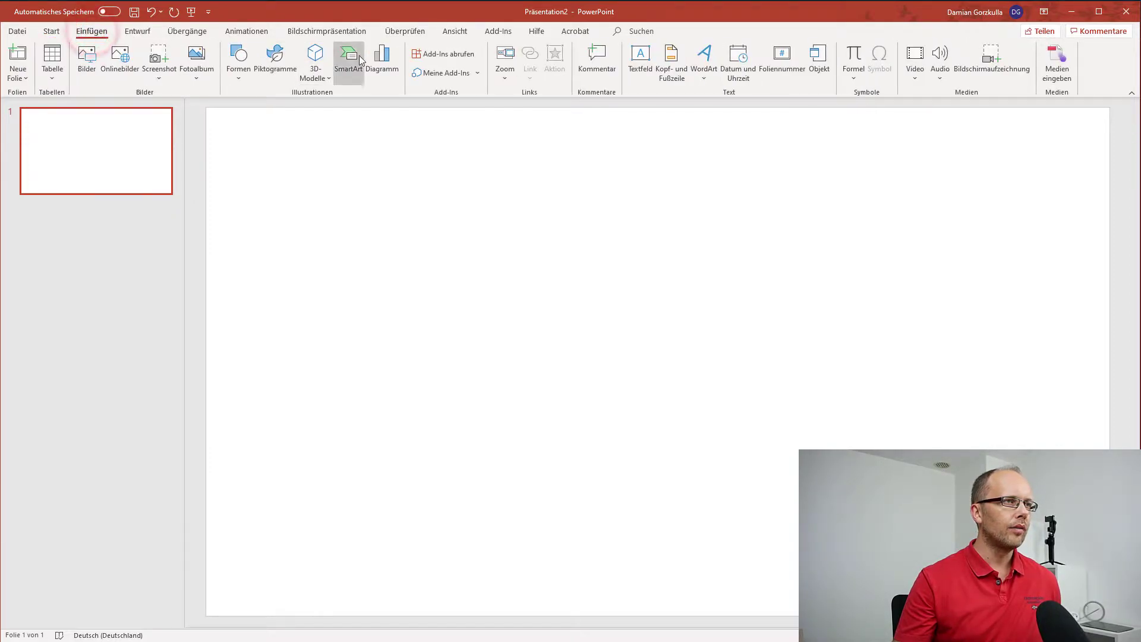
Draw a 4.37 cm blue oval circle in the top-left area of slide 1.
left_click(239, 59)
left_click(280, 110)
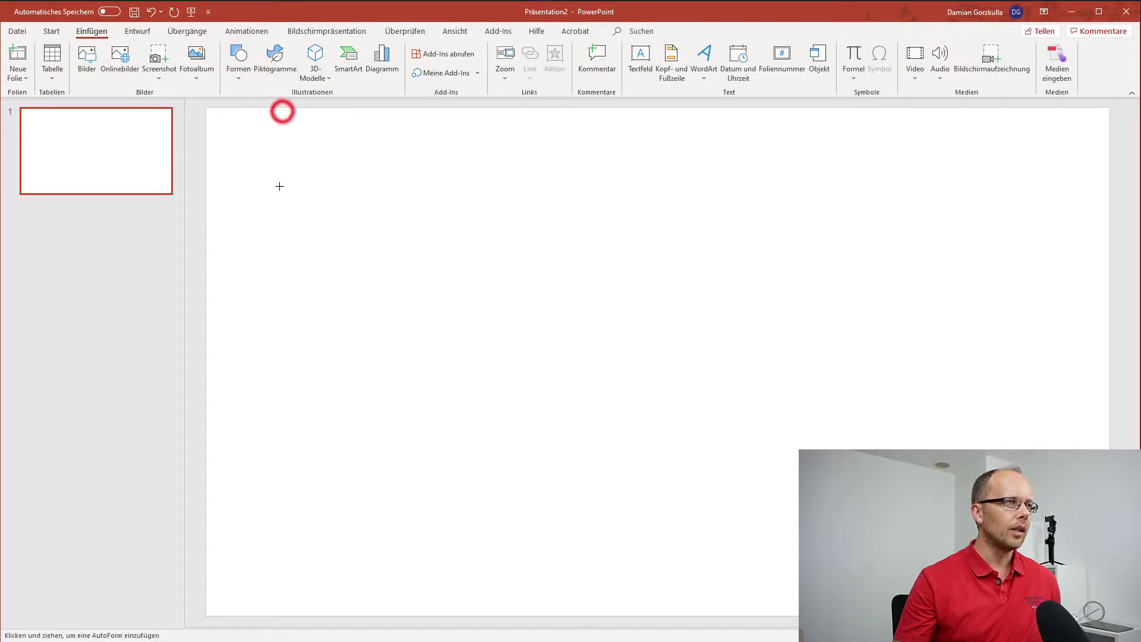
mouse_move(233, 128)
left_mouse_down()
mouse_move(392, 286)
mouse_move(396, 254)
mouse_move(350, 245)
left_mouse_up()
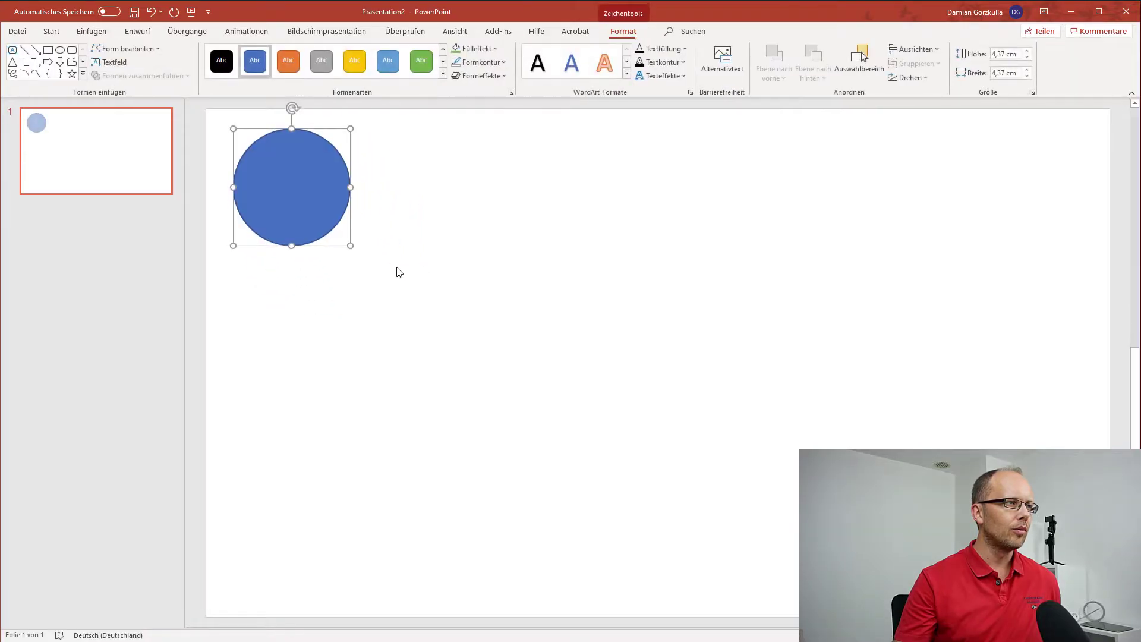
left_click(111, 162)
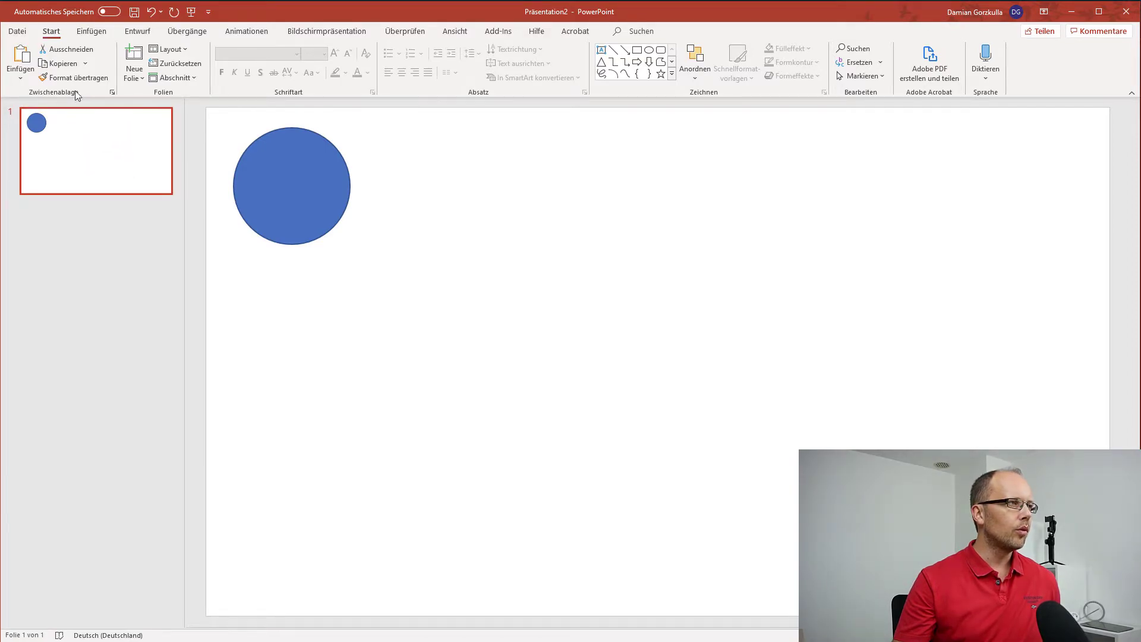
Add a blank slide 2 and draw a wide flat ellipse along its bottom edge.
left_click(132, 75)
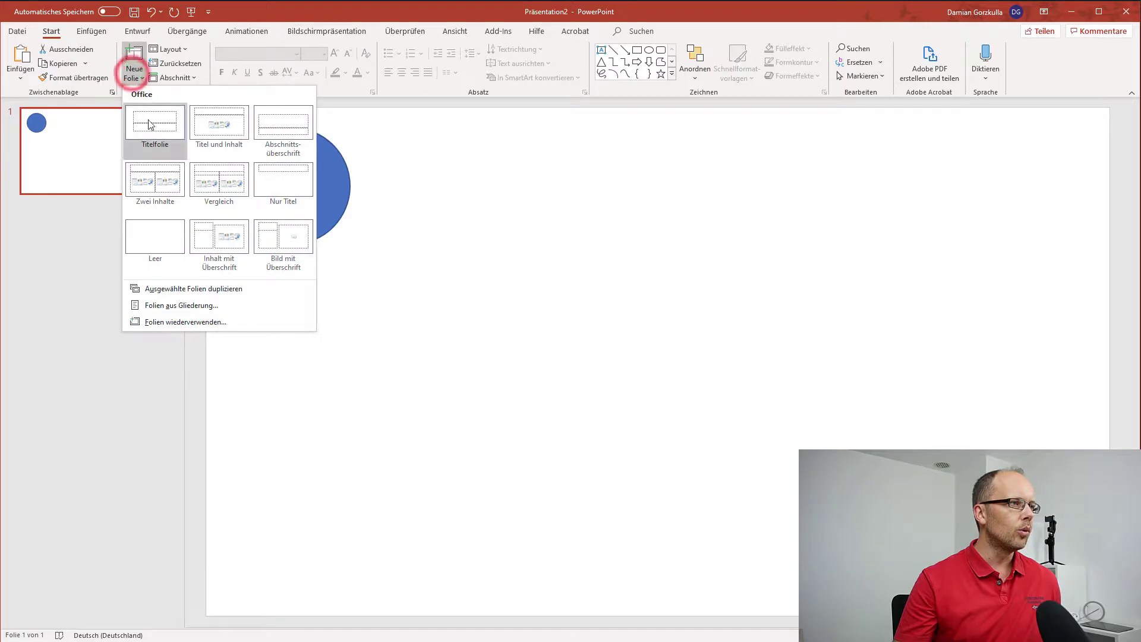
left_click(160, 235)
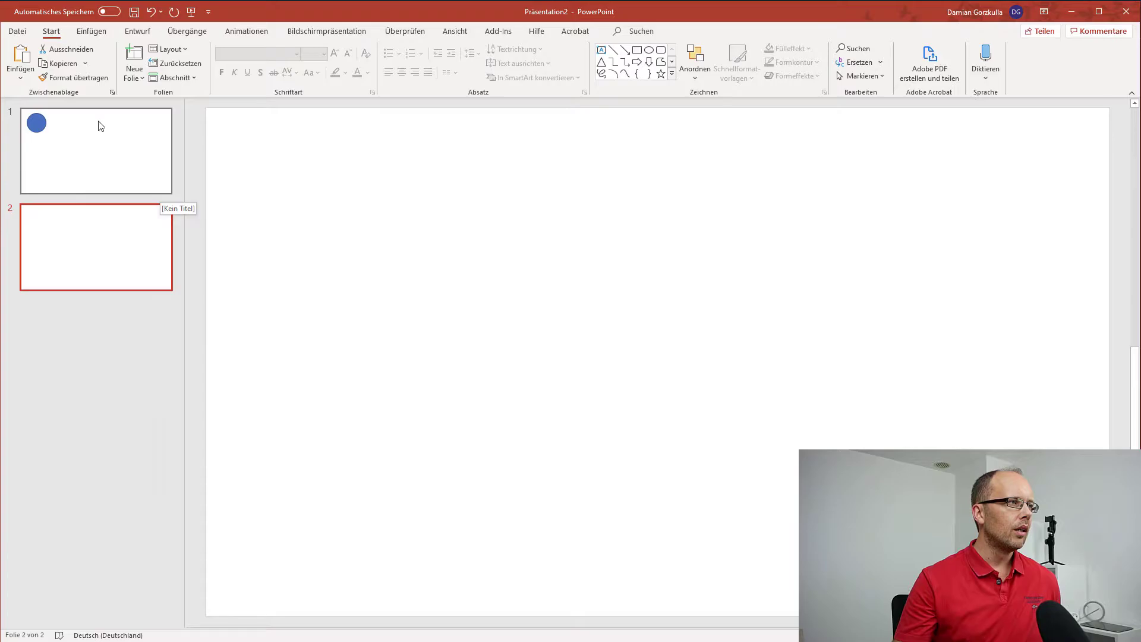
left_click(91, 31)
left_click(240, 63)
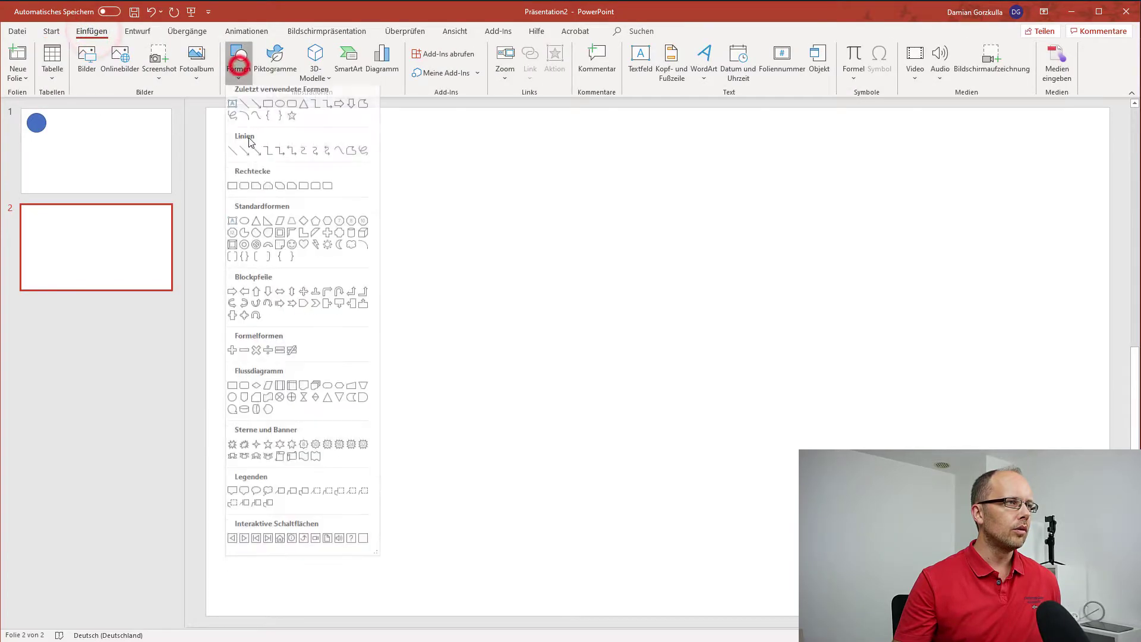
left_click(281, 109)
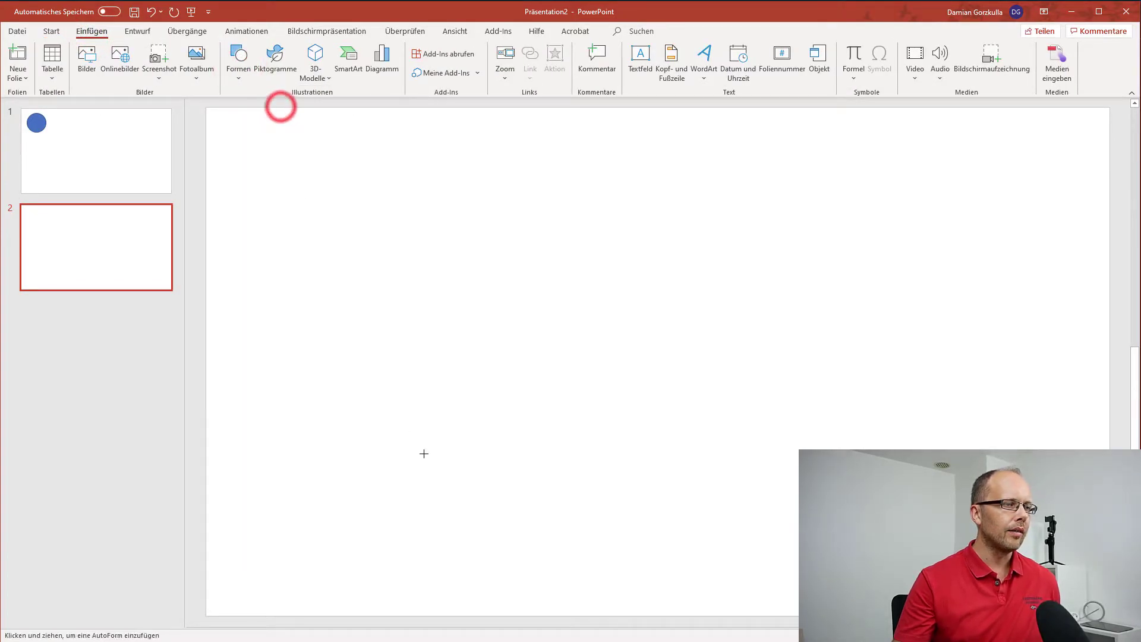
left_click_drag(386, 513, 963, 549)
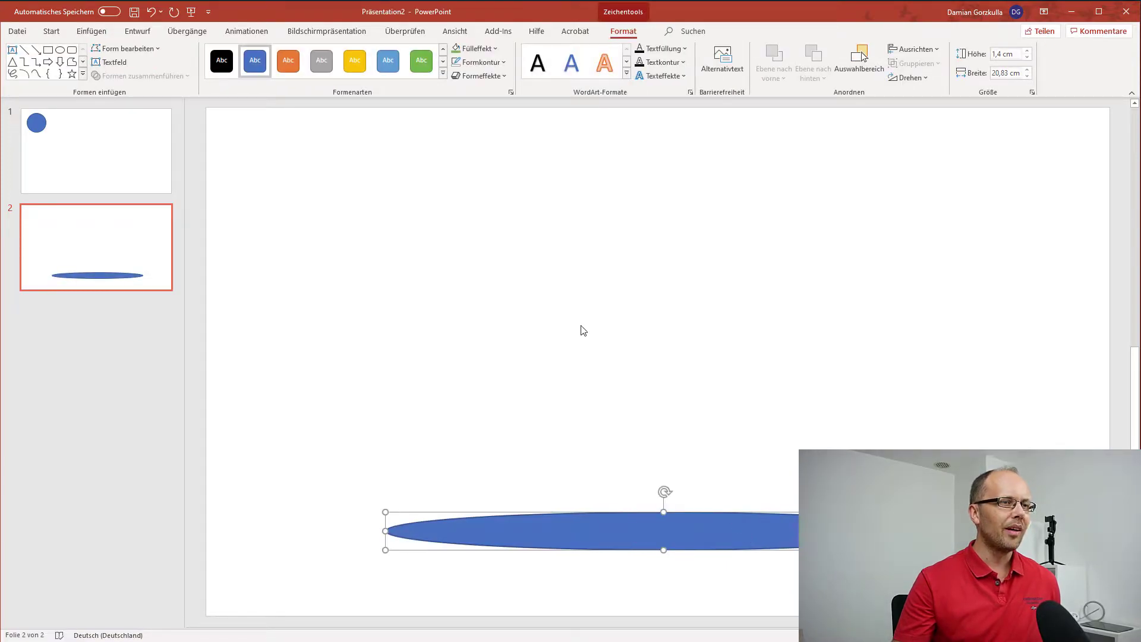
Fill the ellipse light grey and set its outline to Keine Kontur.
left_click(494, 48)
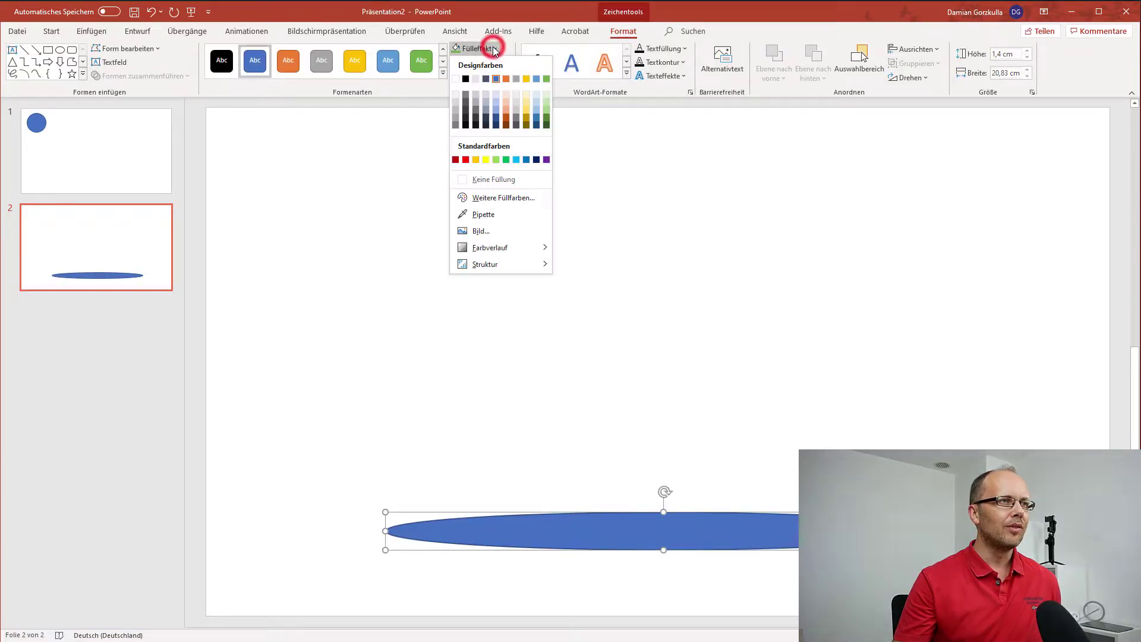
left_click(458, 104)
left_click(492, 61)
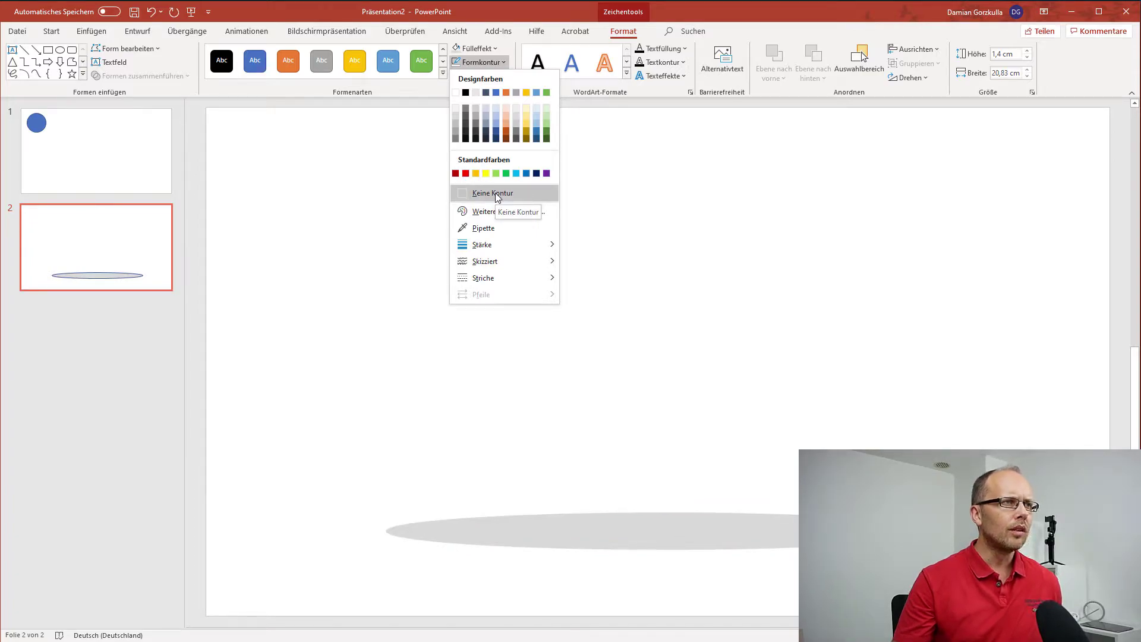
left_click(495, 193)
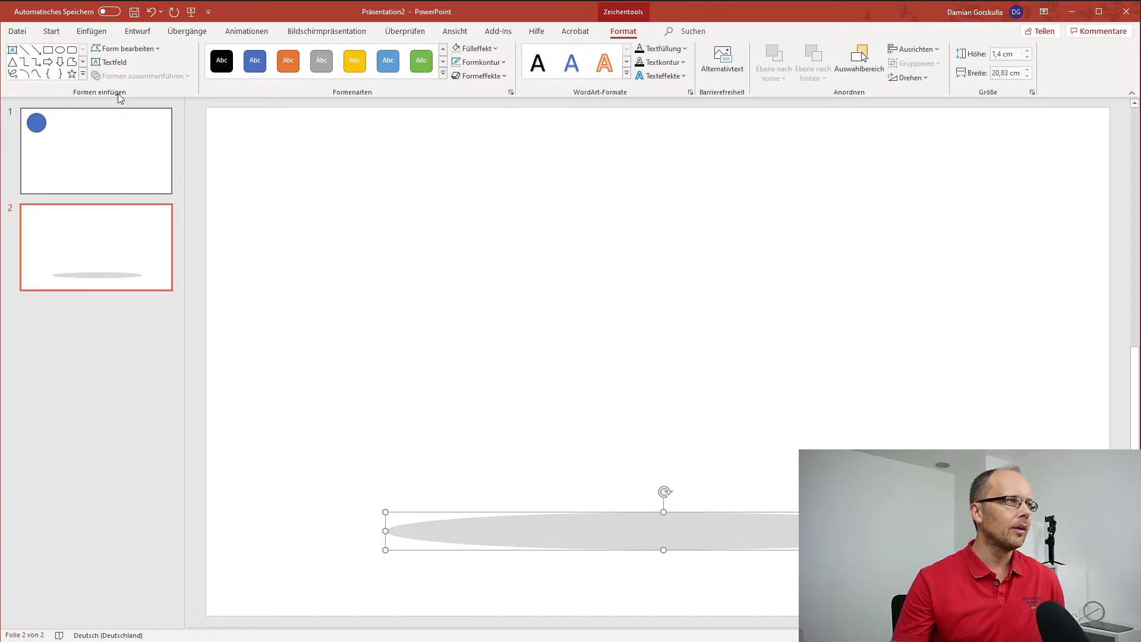
Apply Morphen to slide 2, nudge the ellipse right, set Dauer to 01,00 and preview.
left_click(188, 31)
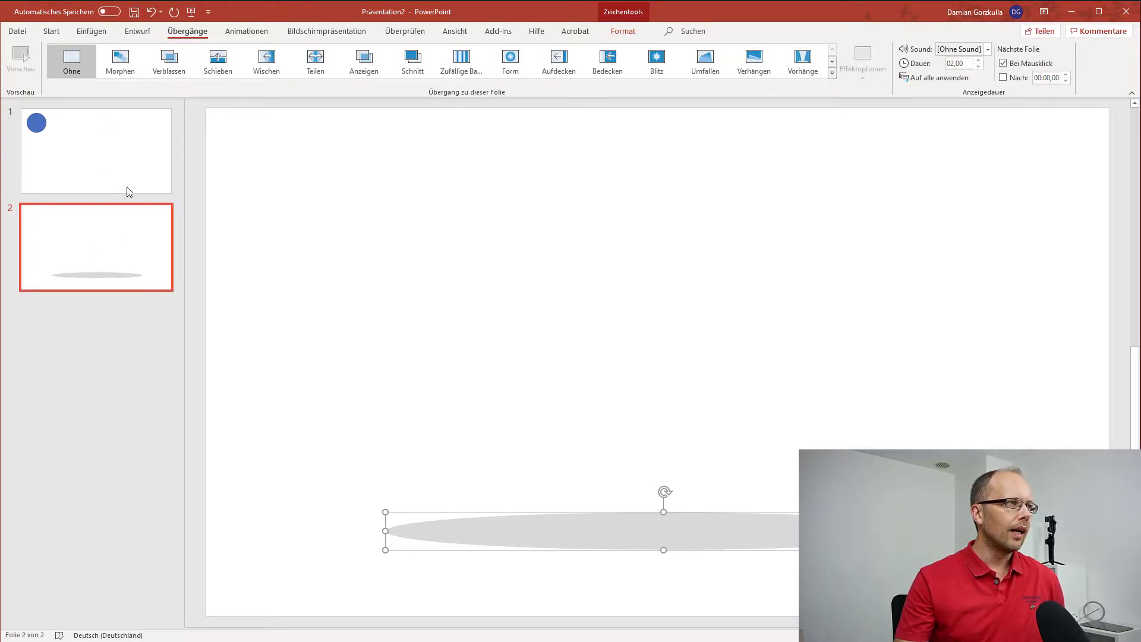
left_click(120, 63)
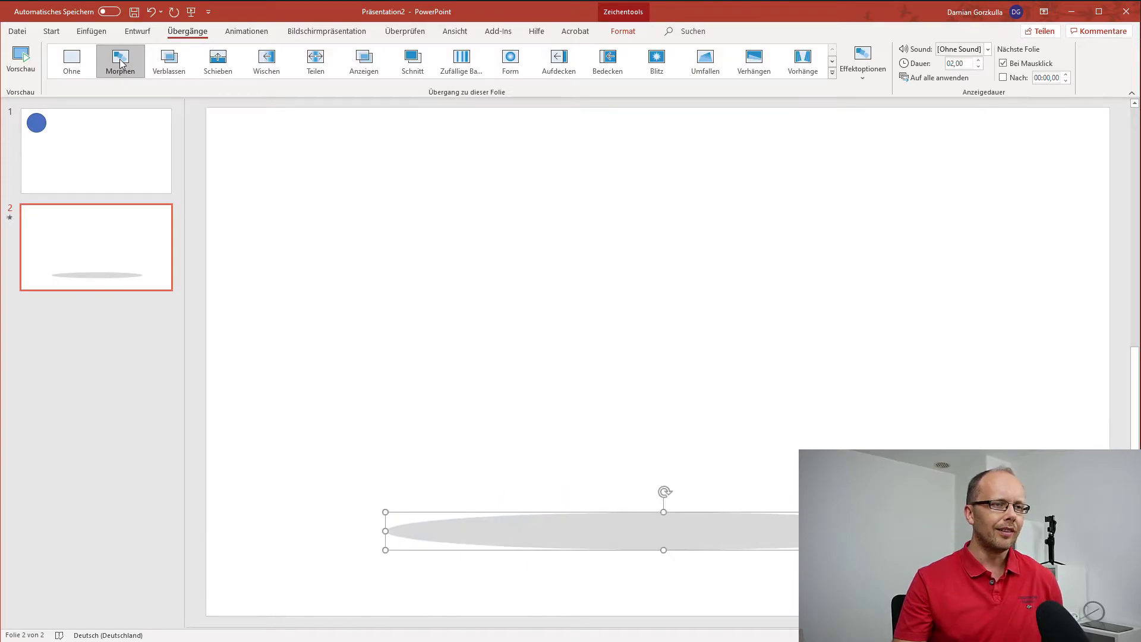
left_click_drag(574, 531, 667, 549)
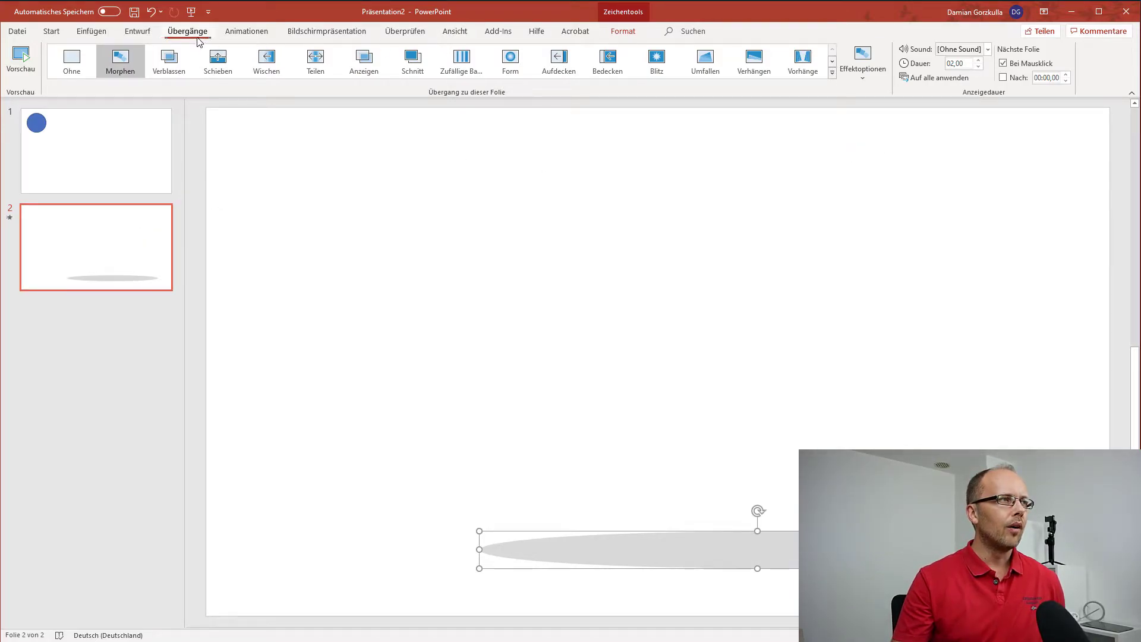
left_click(978, 67)
left_click(978, 67)
left_click(978, 67)
left_click(978, 67)
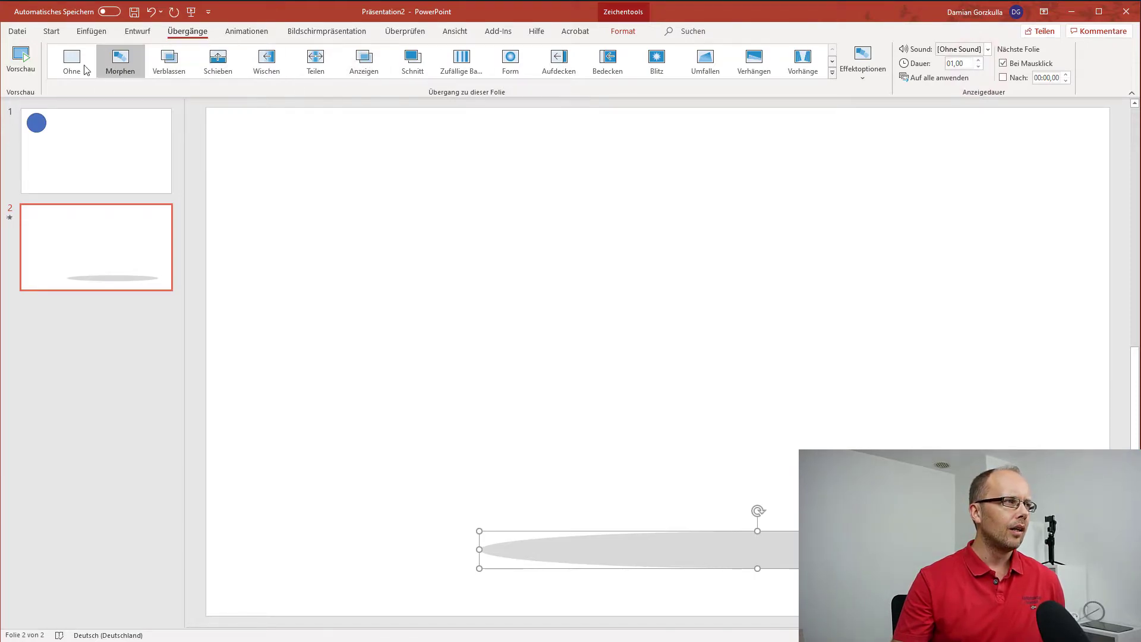
left_click(17, 68)
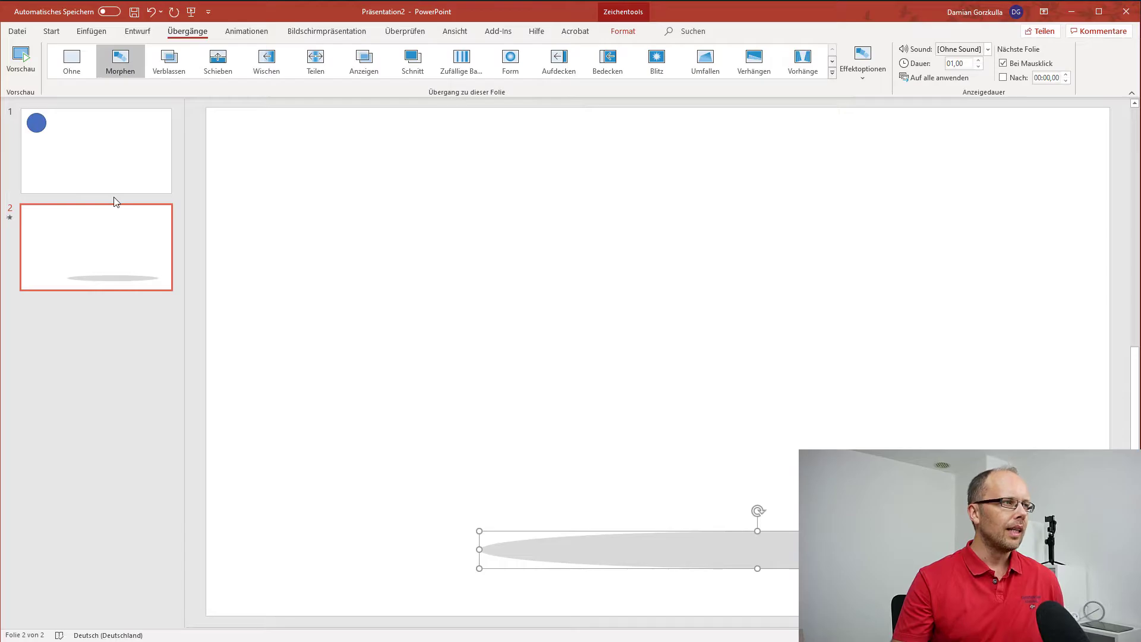
Add a new blank slide 3.
left_click(51, 33)
left_click(134, 74)
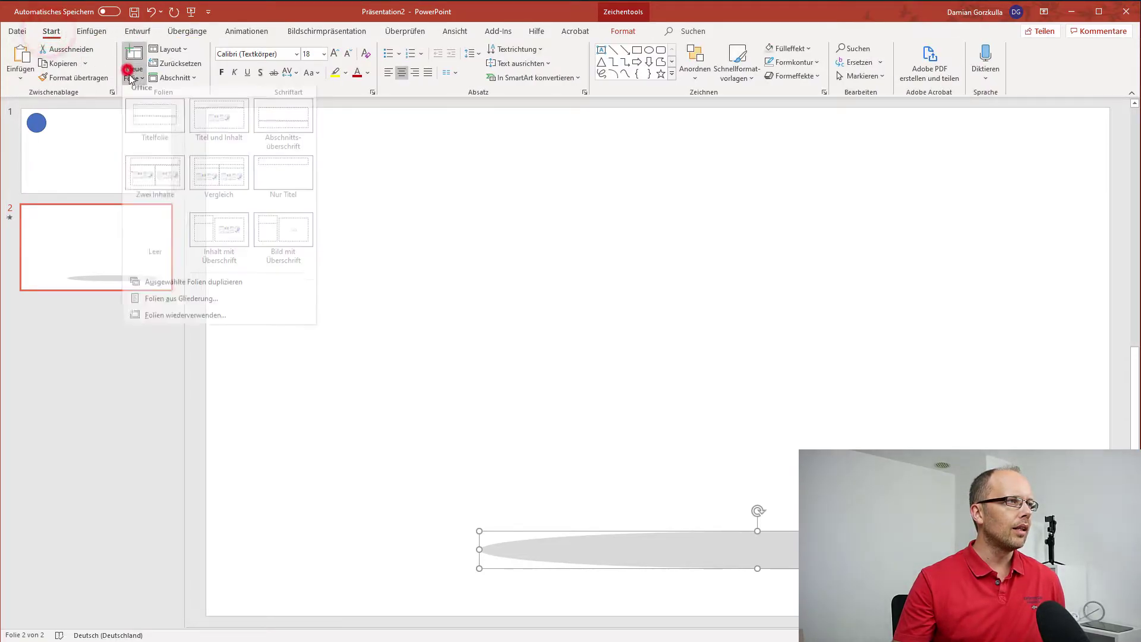
left_click(160, 240)
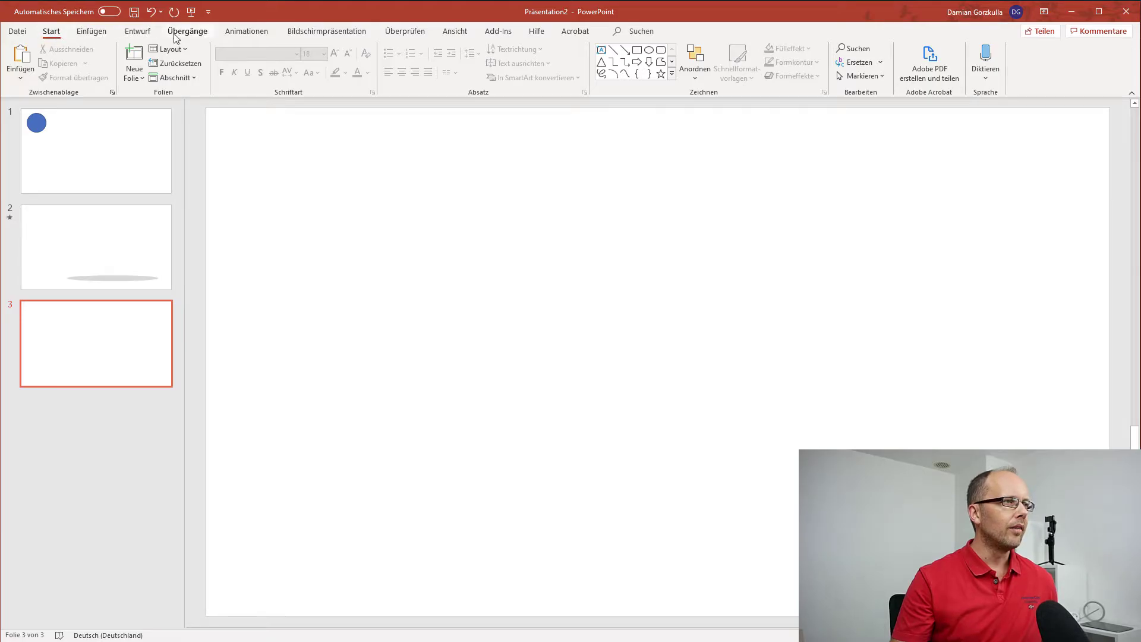
Draw a 14.53 cm blue circle and centre it on slide 3.
left_click(91, 32)
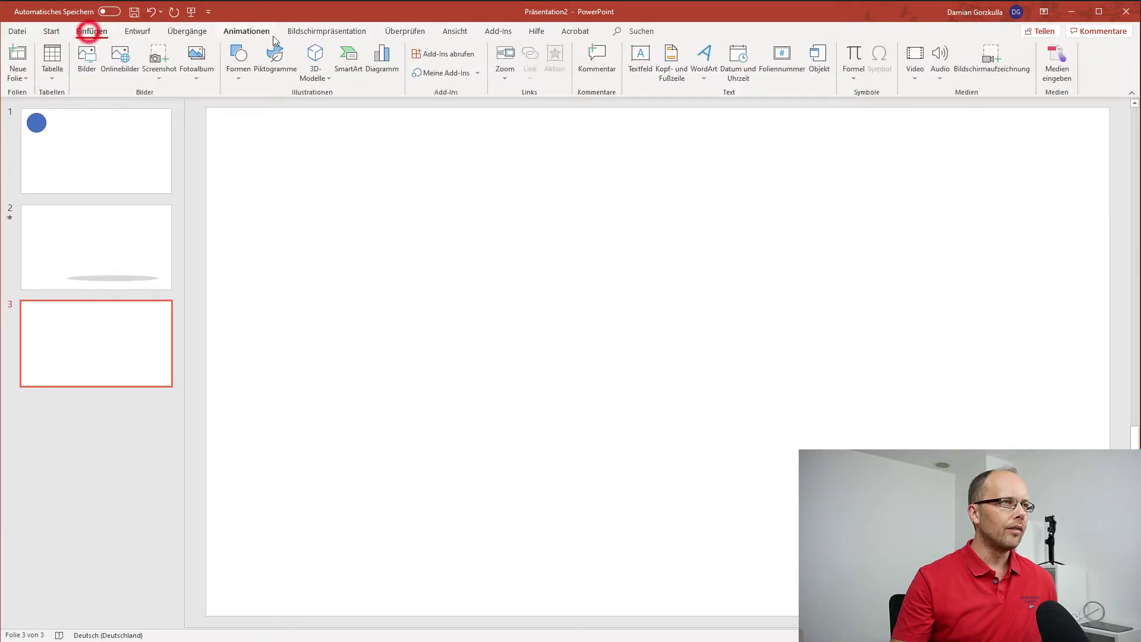
left_click(239, 65)
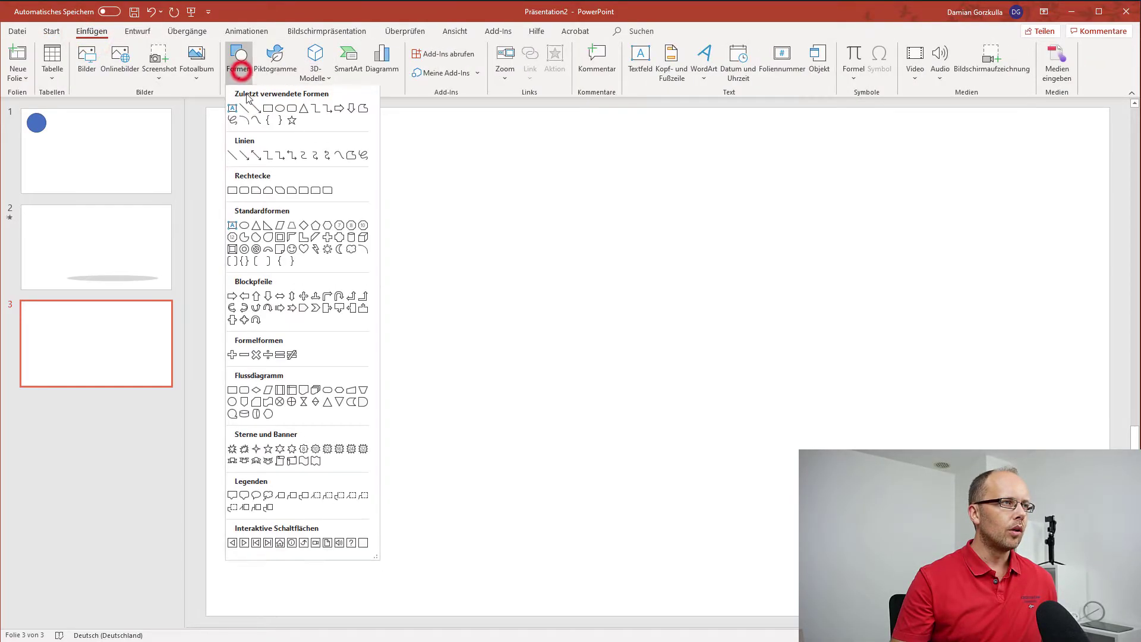
left_click(281, 109)
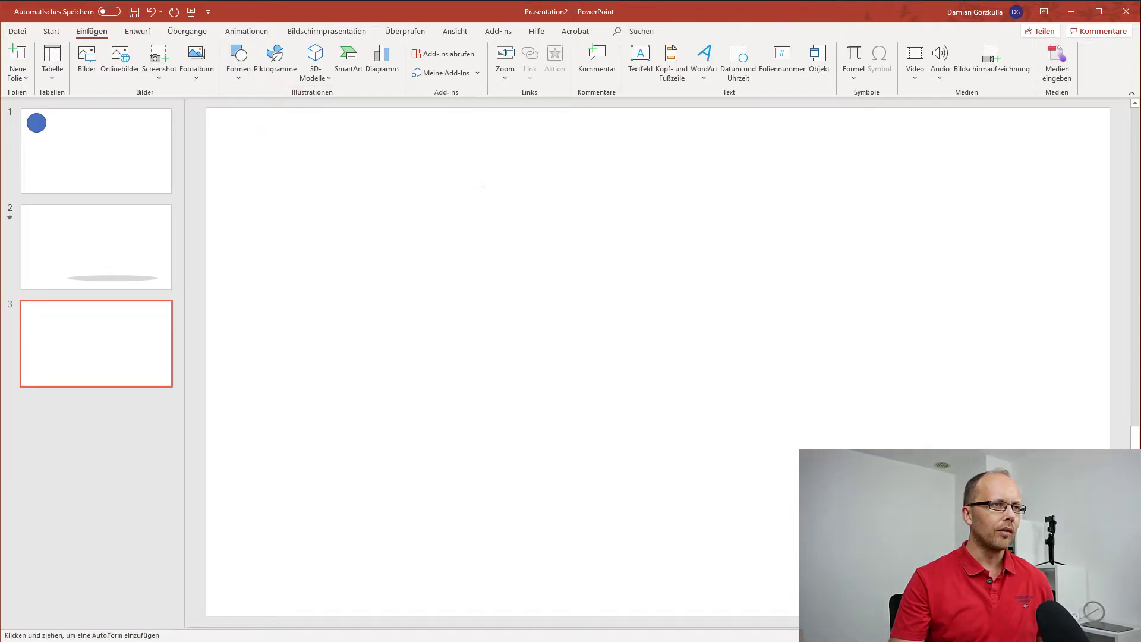
left_click_drag(483, 186, 867, 430)
left_click_drag(752, 392, 737, 374)
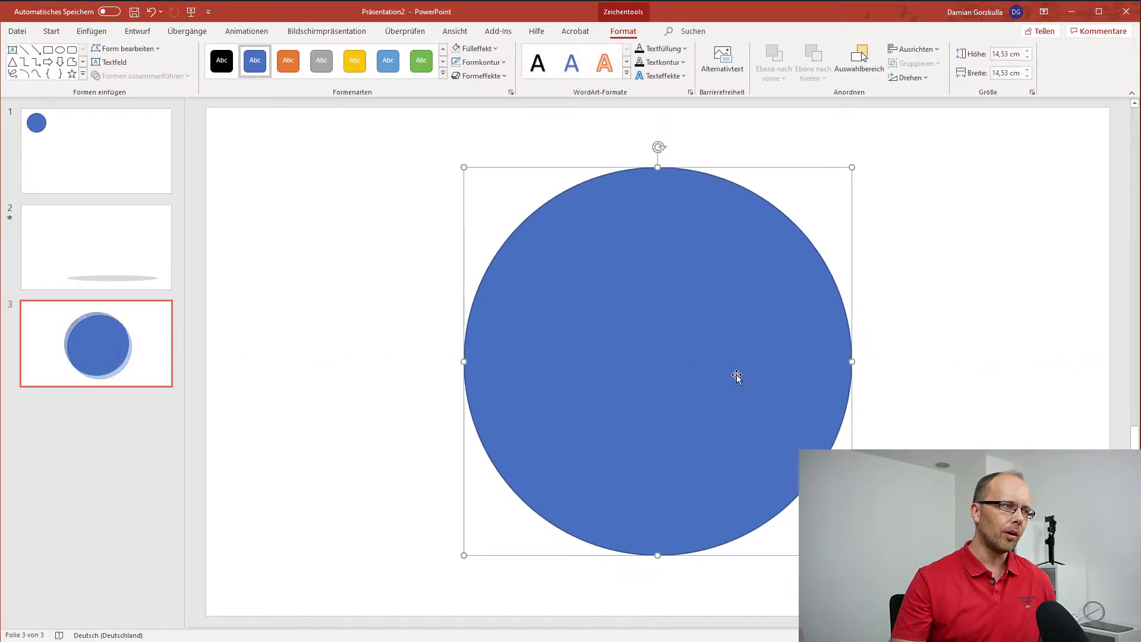
left_click(152, 355)
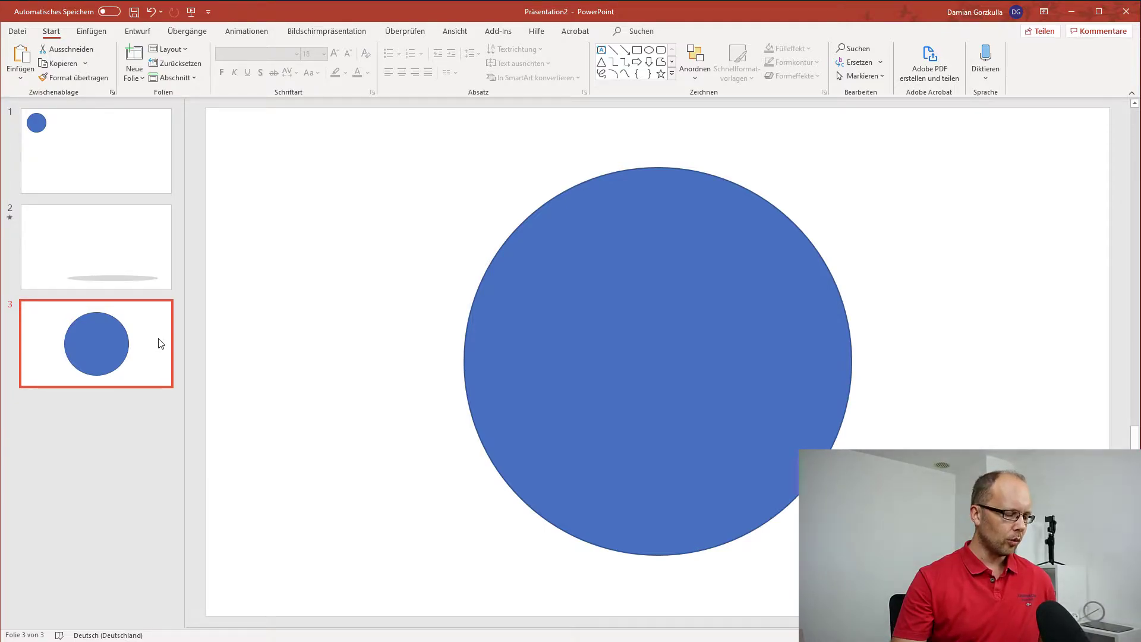
Duplicate slide 3 as slide 4 and delete the circle from the copy.
key("ctrl+d")
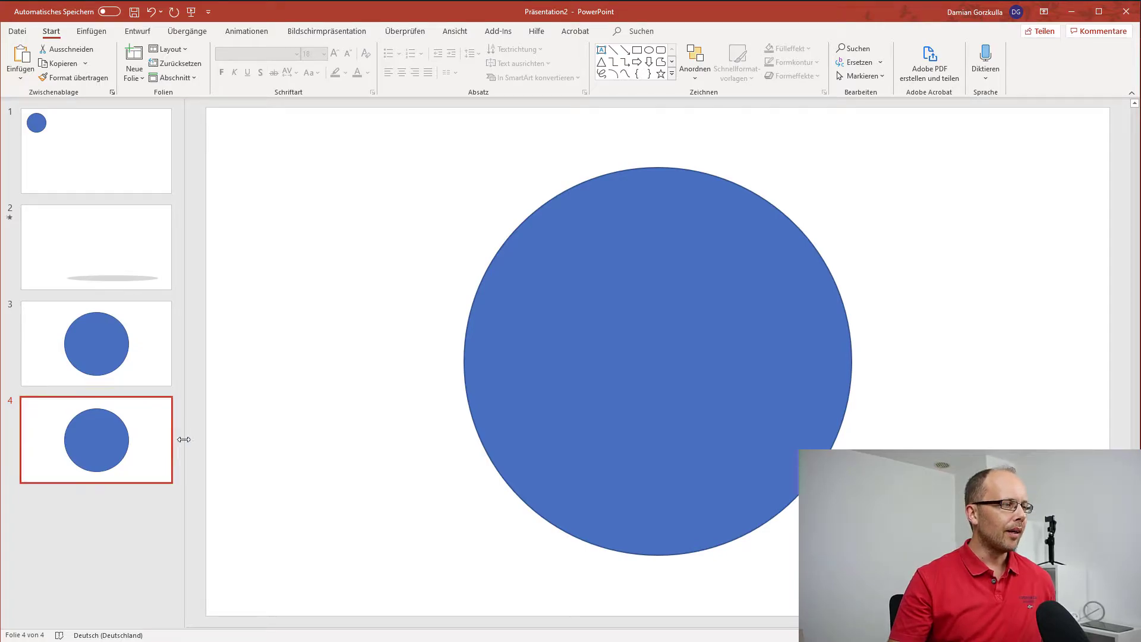
left_click(537, 340)
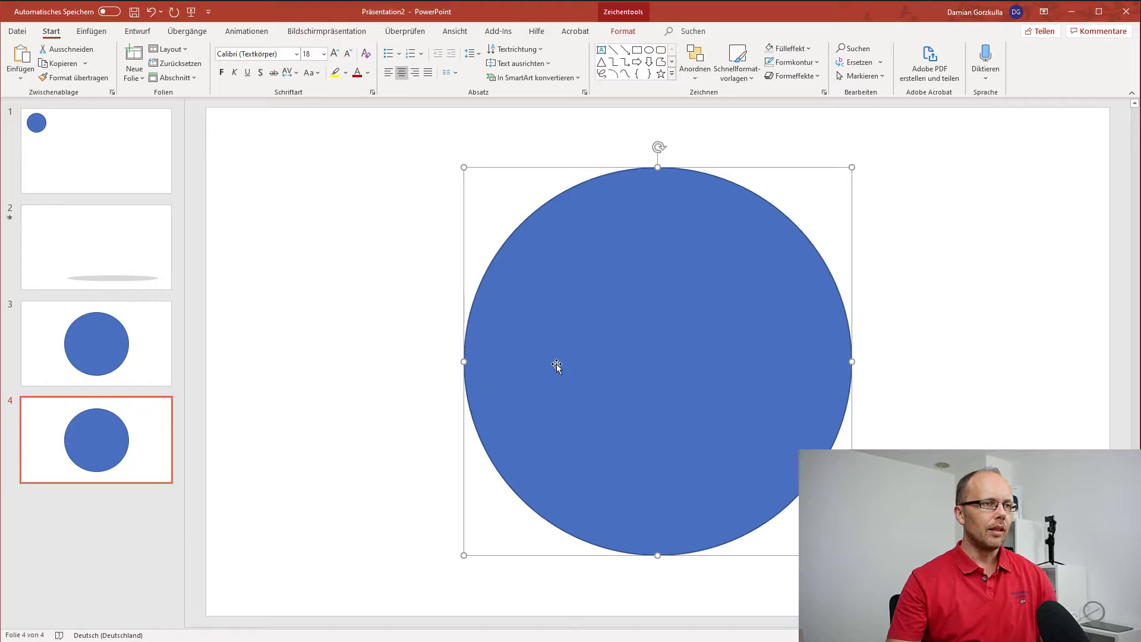
key("Delete")
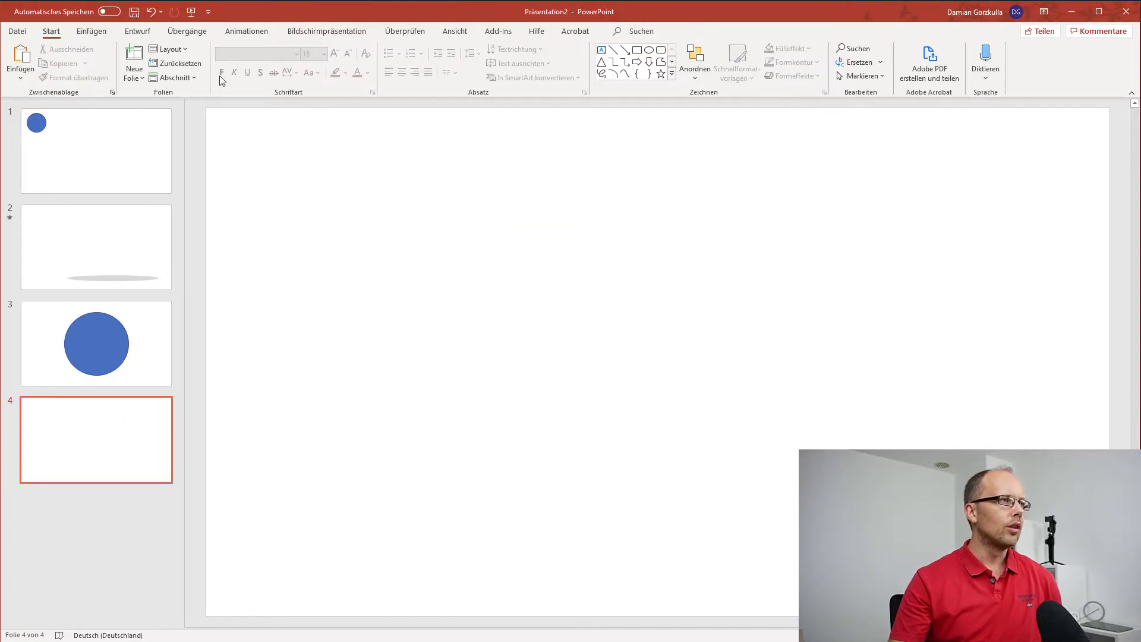
Draw a 15.64 cm blue square centred on slide 4, comparing it with slide 3's circle.
left_click(98, 36)
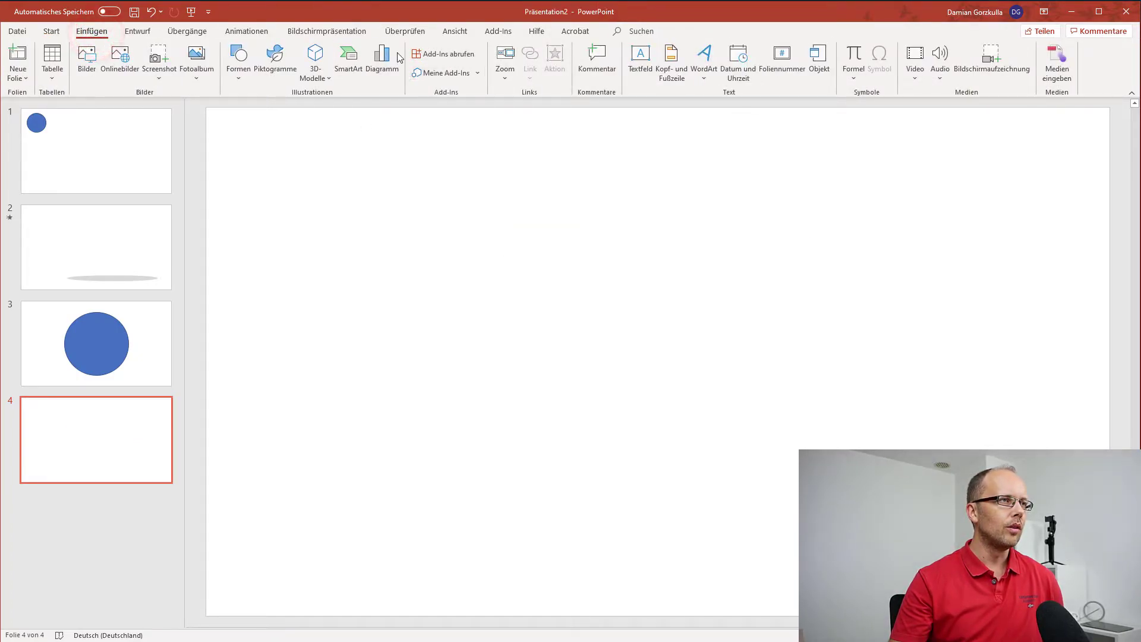
left_click(238, 63)
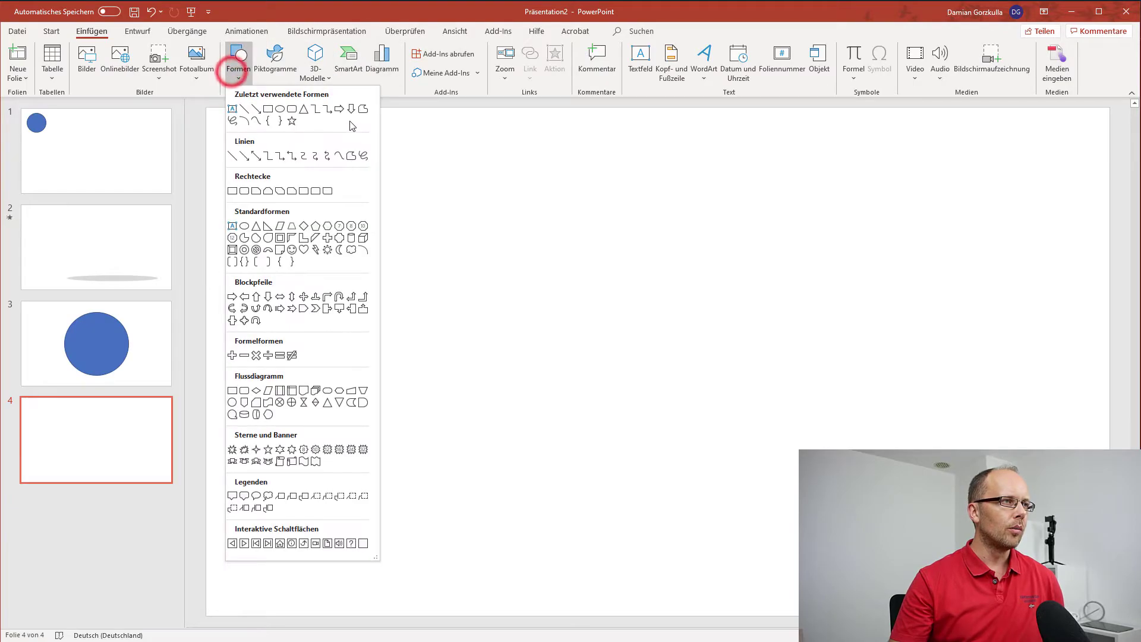
left_click(268, 109)
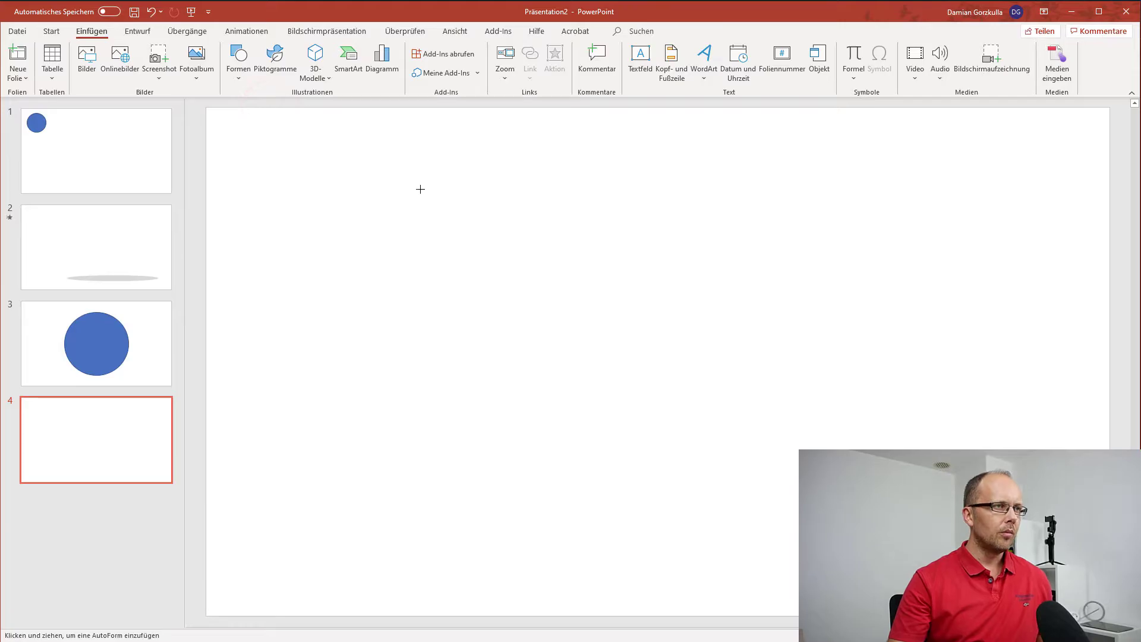
left_click_drag(370, 167, 788, 426)
left_click_drag(674, 336, 718, 334)
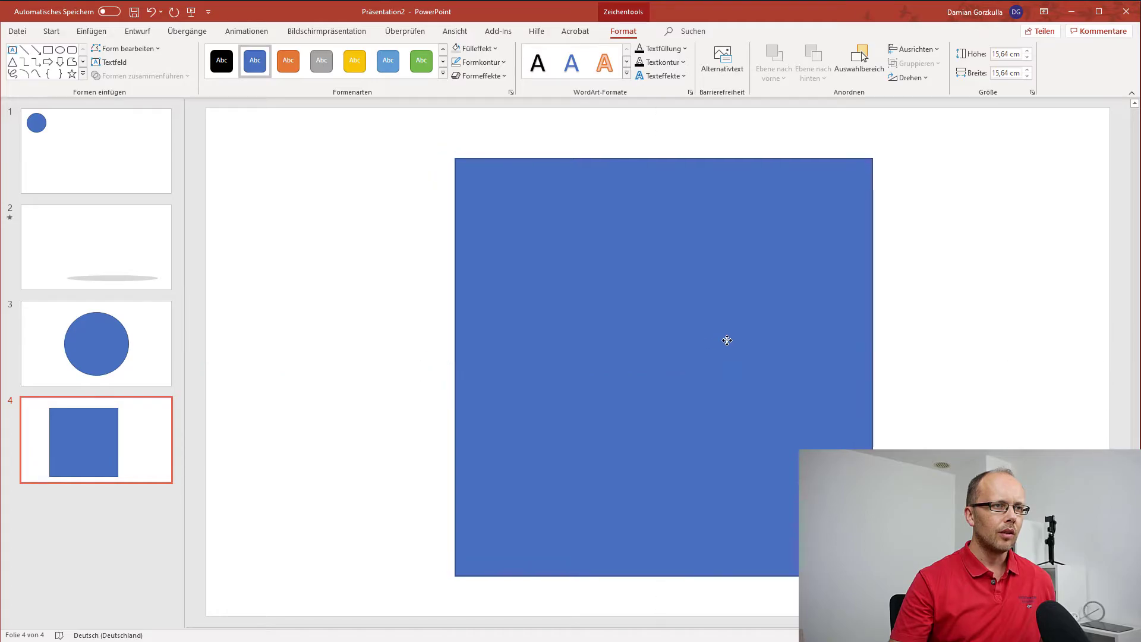
left_click_drag(718, 334, 724, 337)
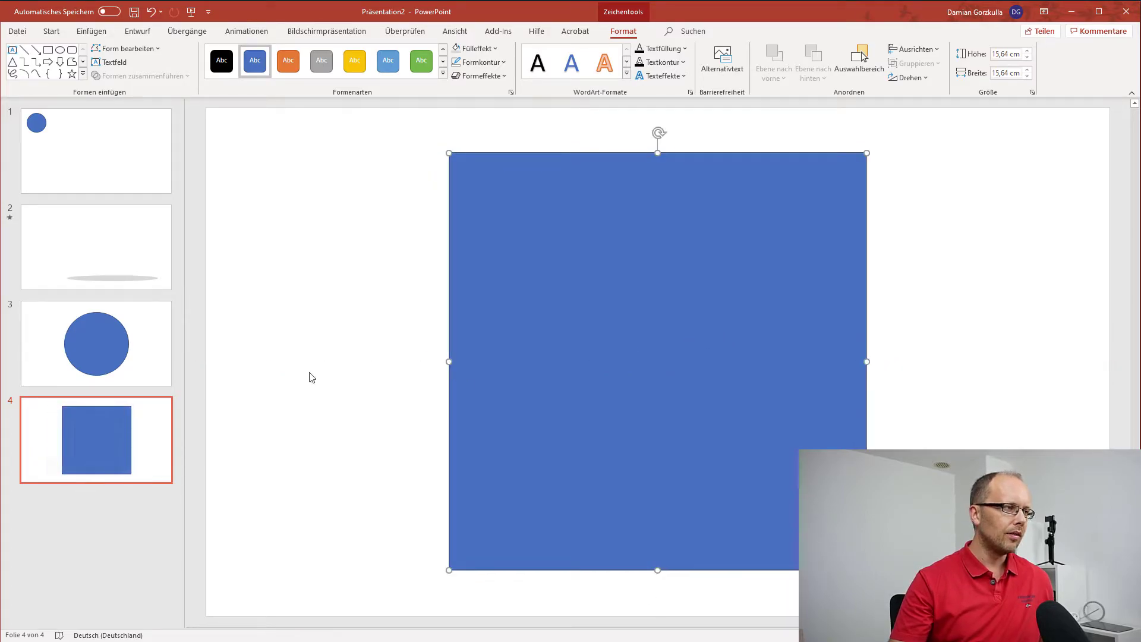
left_click(159, 341)
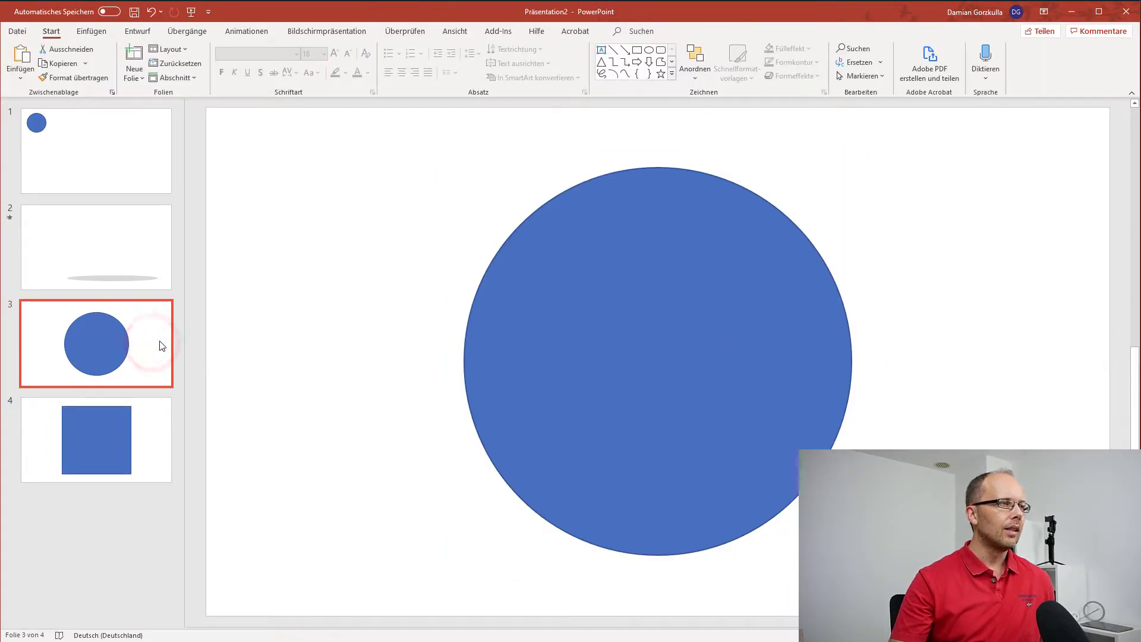
left_click(160, 427)
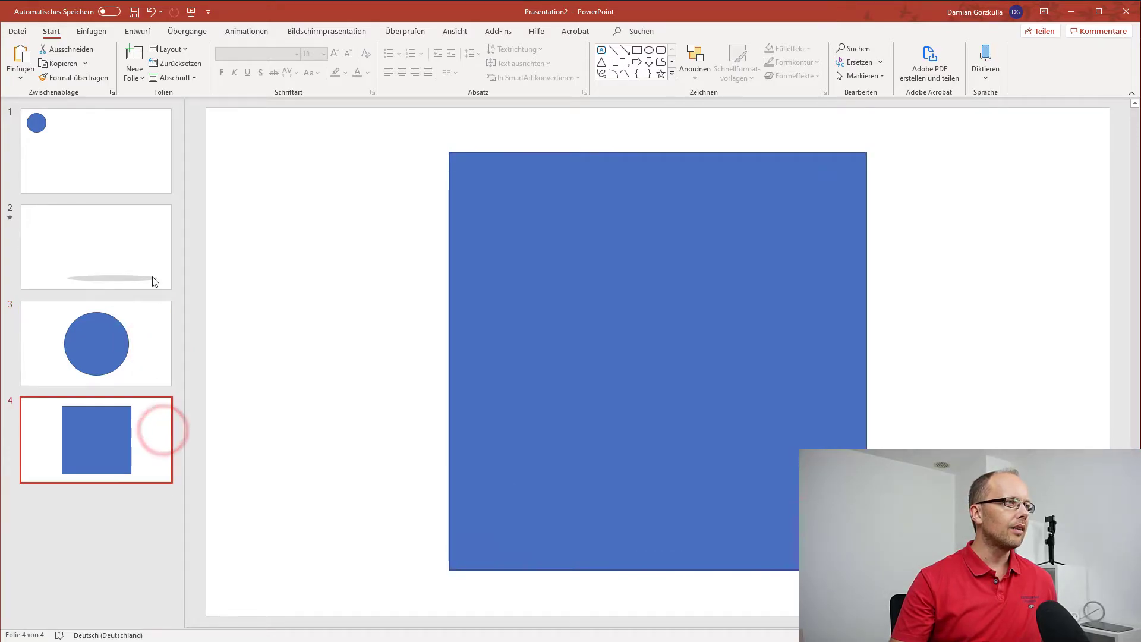
left_click(89, 31)
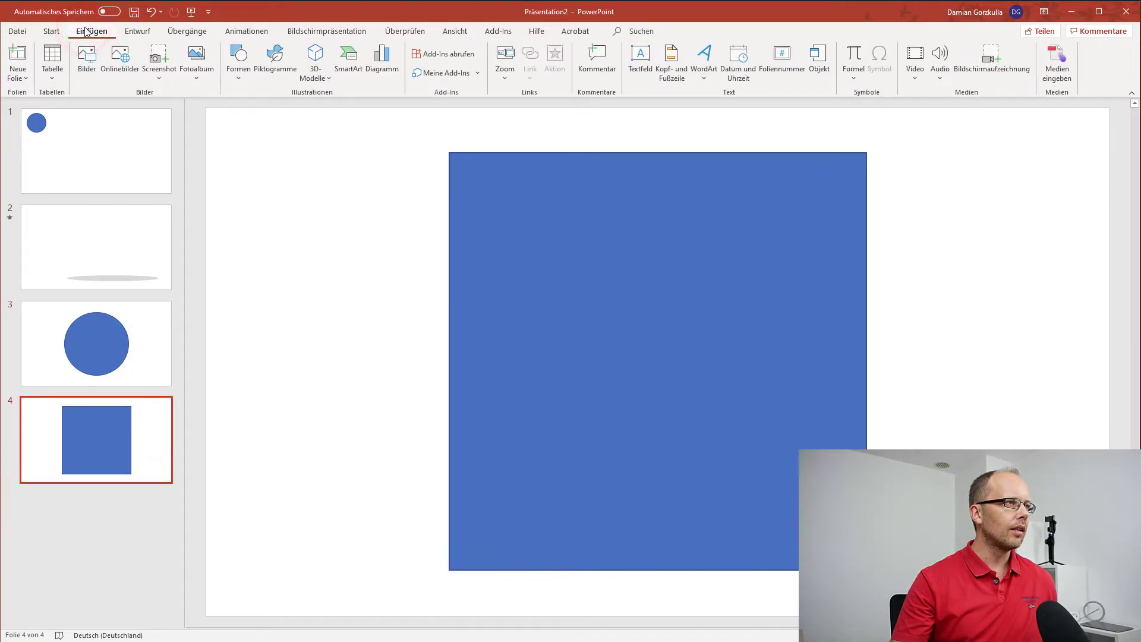
Apply the 02,00-second Morphen transition to slide 4 and preview it.
left_click(187, 31)
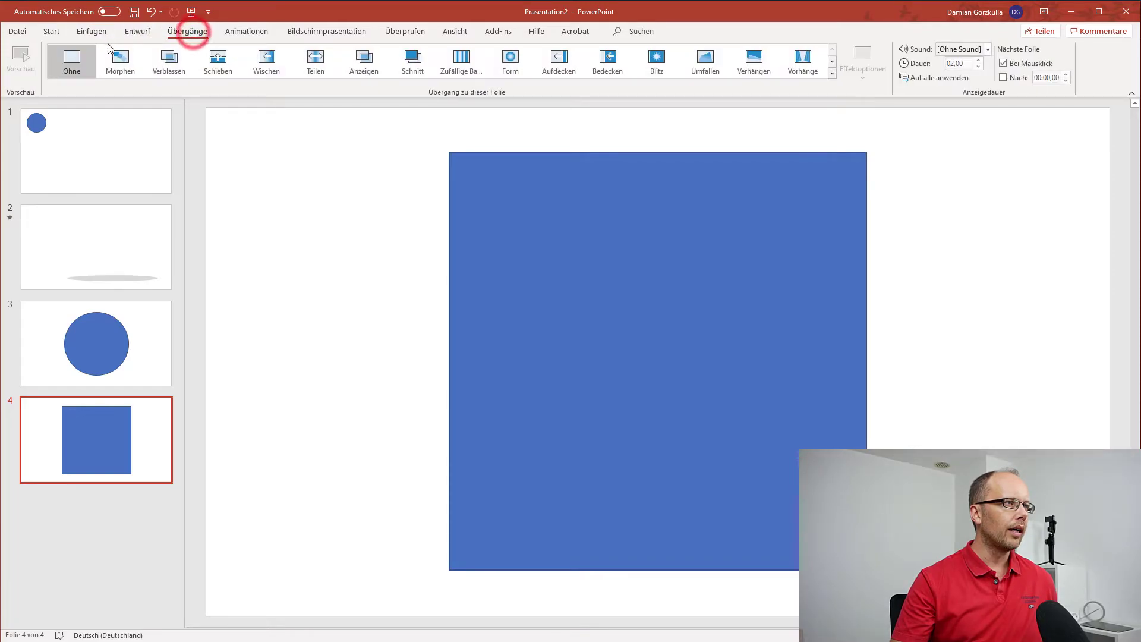
left_click(120, 64)
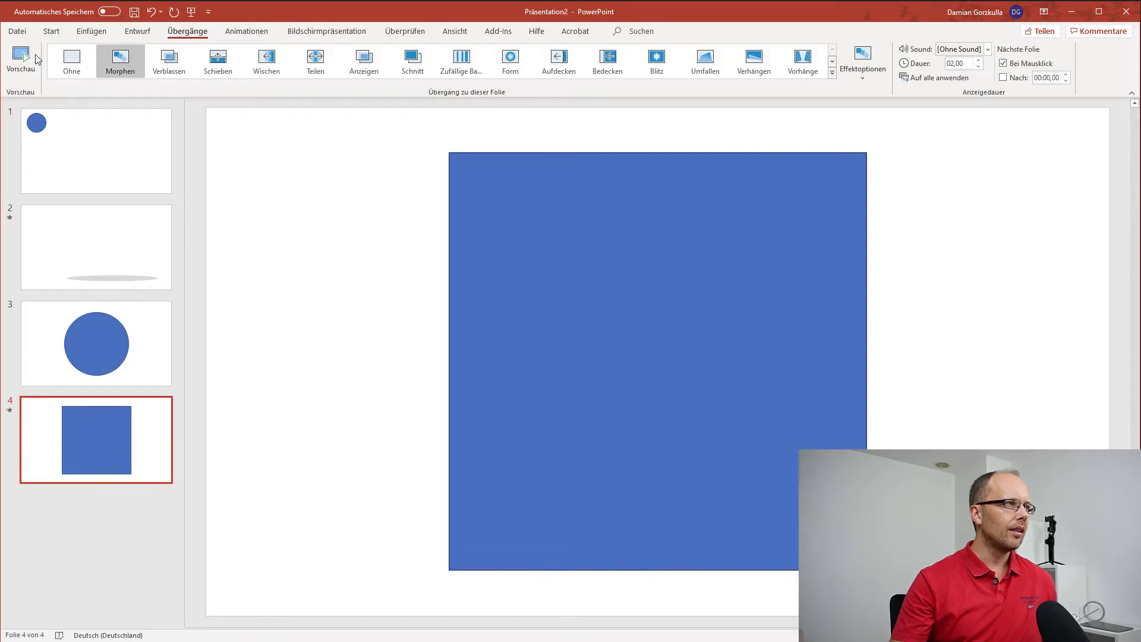
left_click(24, 60)
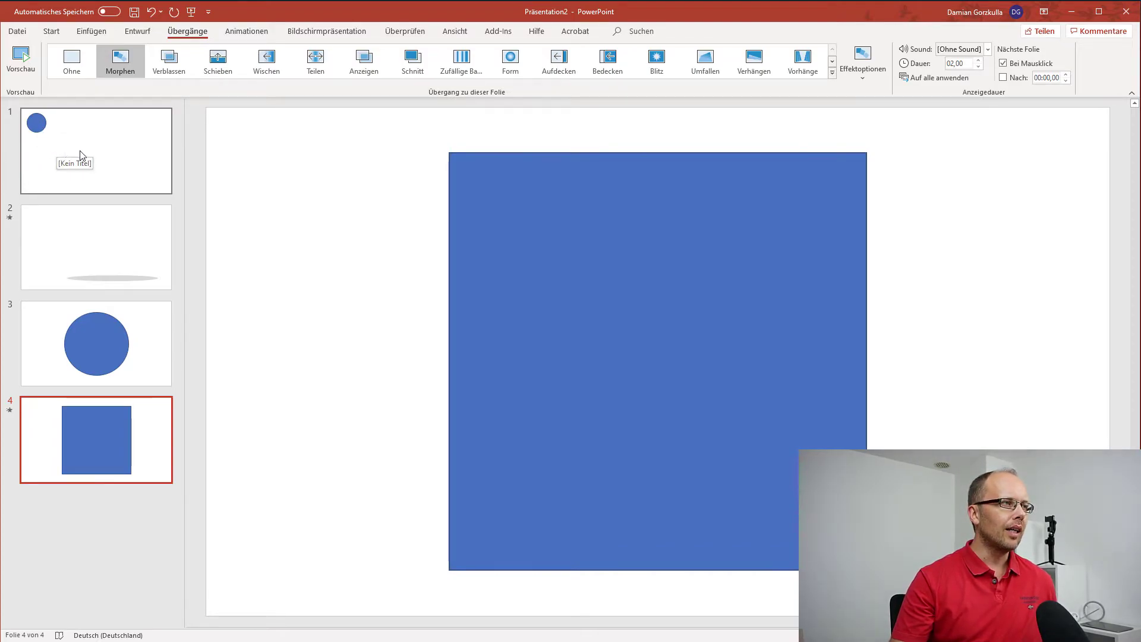
Flip between slide 3's circle and slide 4's square to compare them.
left_click(157, 330)
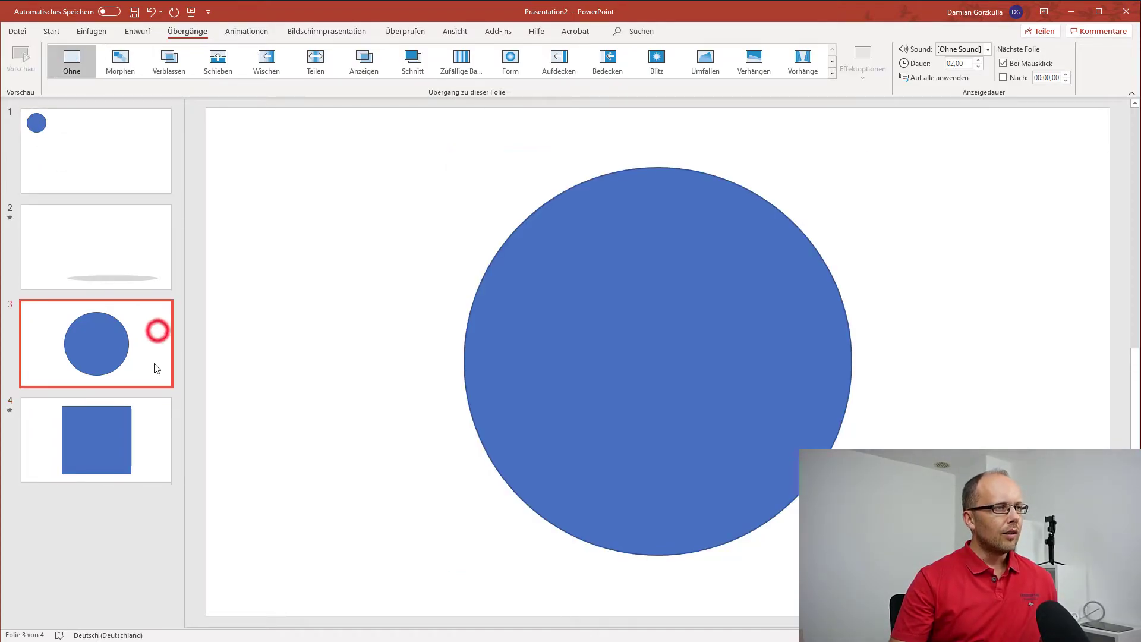
left_click(155, 412)
left_click(150, 339)
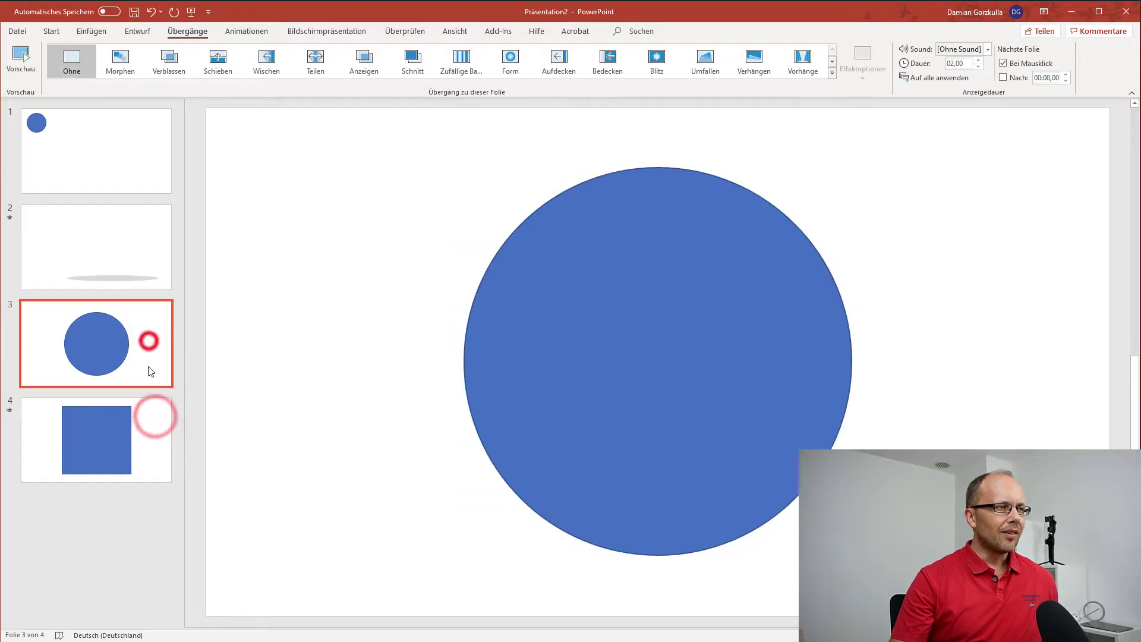
left_click(157, 420)
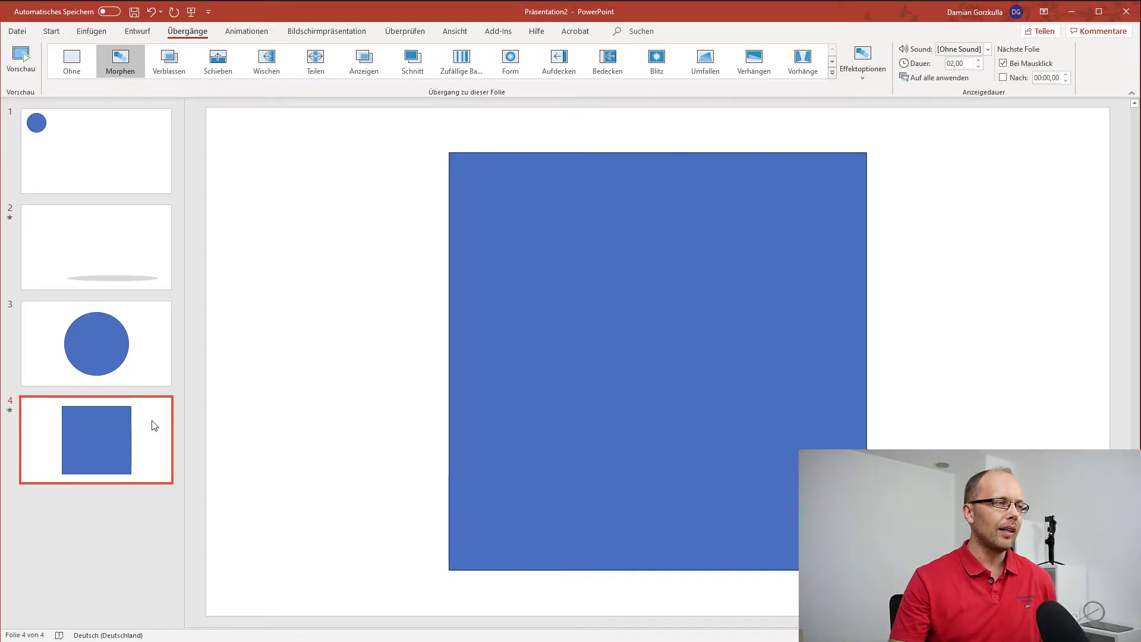
left_click(158, 358)
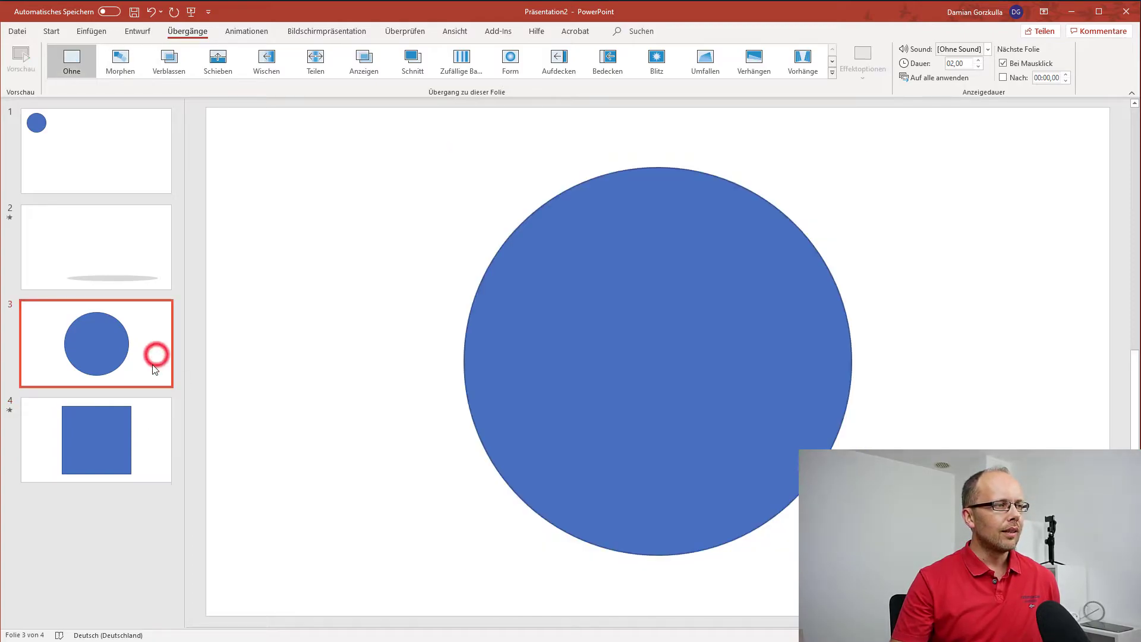
left_click(158, 423)
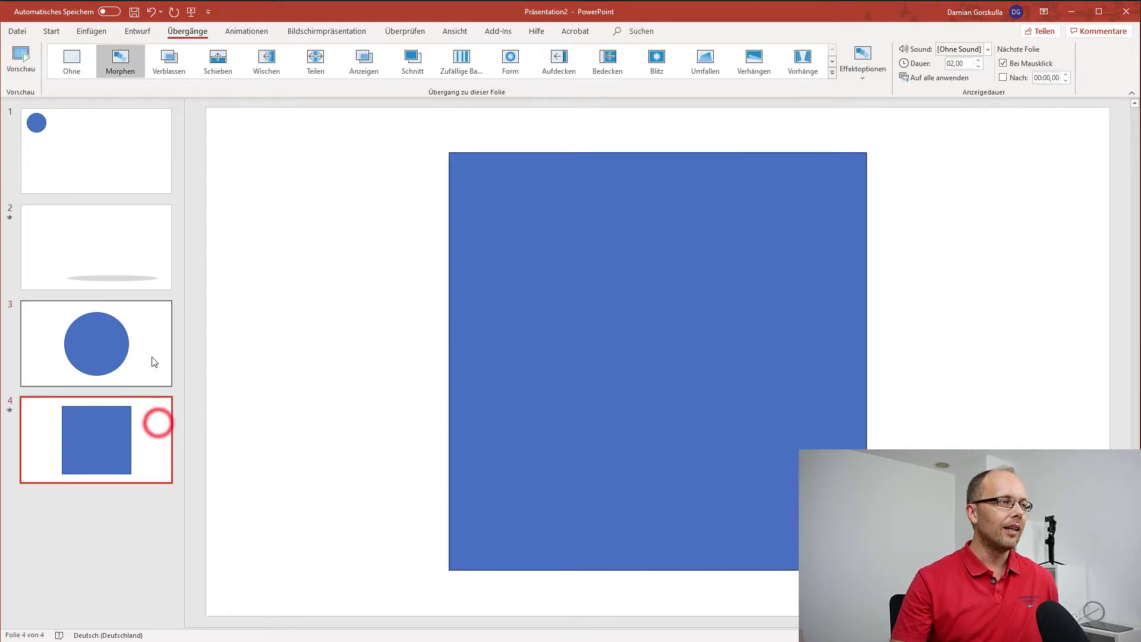
left_click(150, 351)
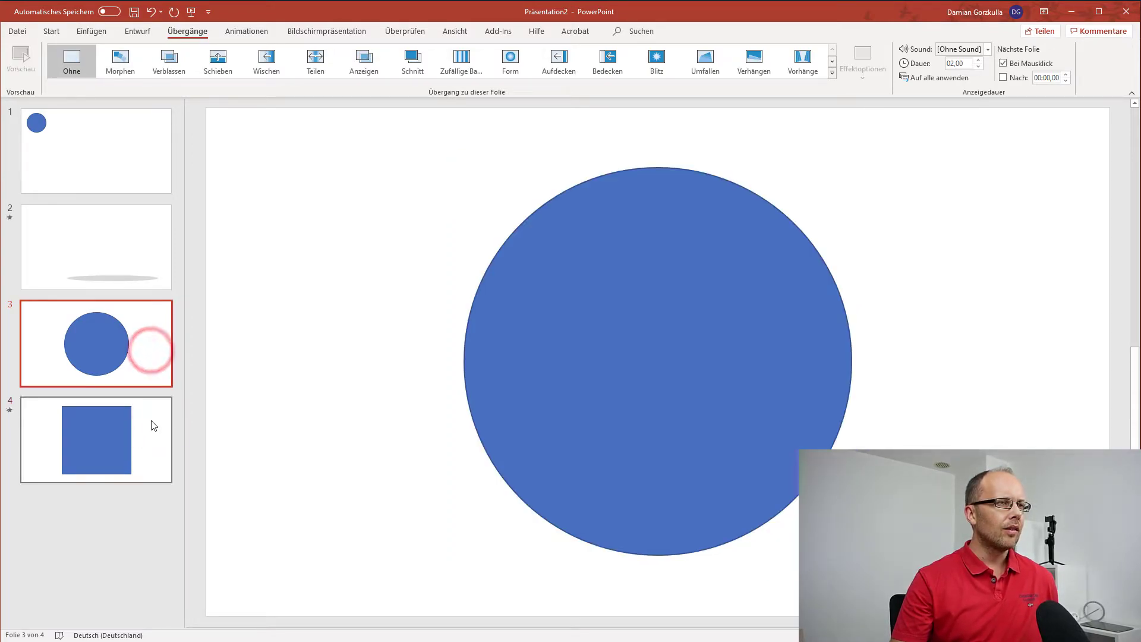
left_click(152, 419)
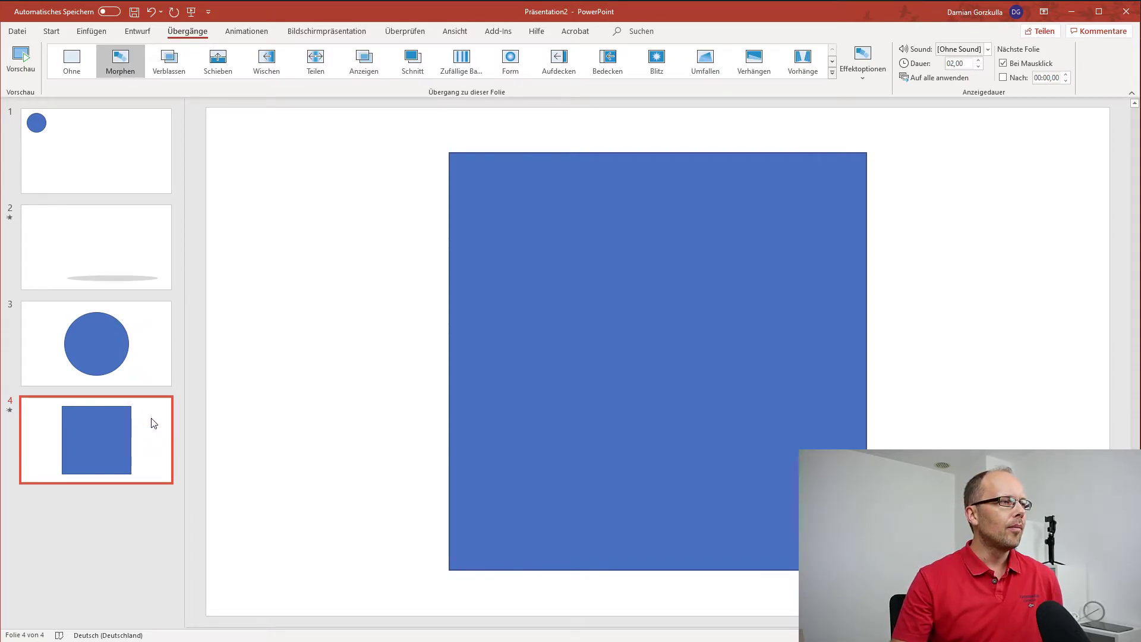
left_click(155, 355)
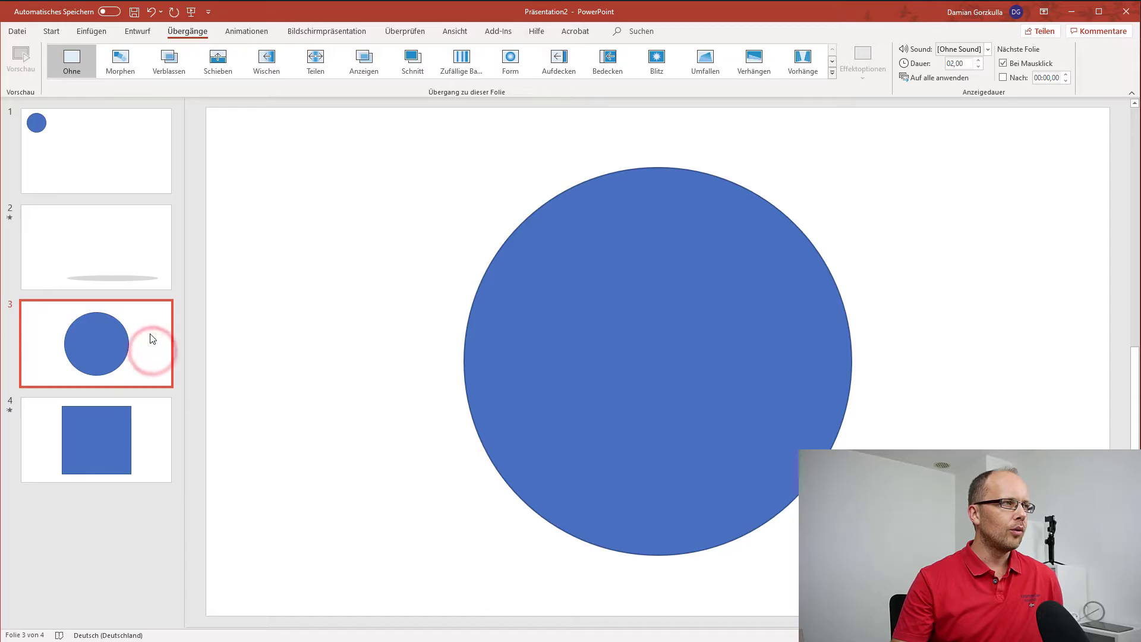
In the Auswahlbereich pane, rename Ellipse 1 to '!!Form'.
left_click(51, 33)
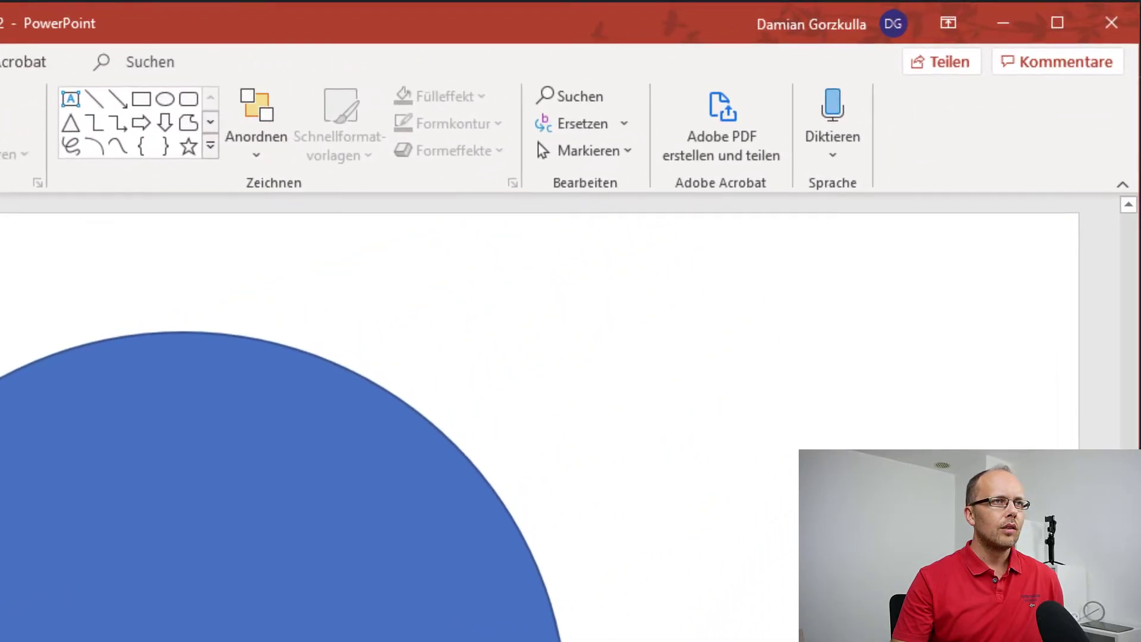
left_click(562, 150)
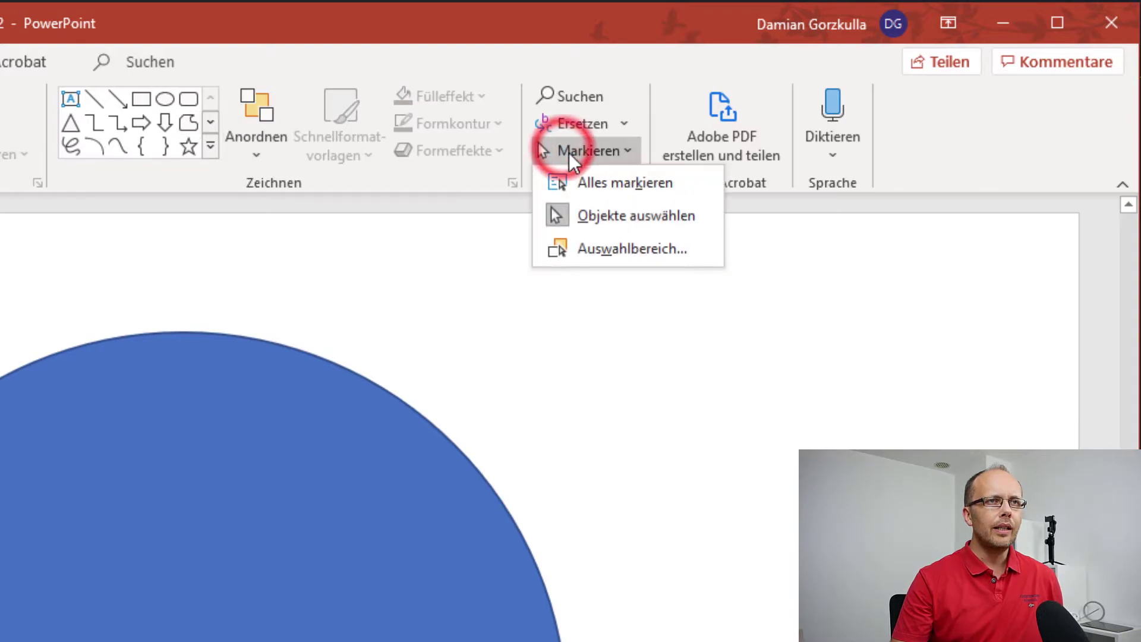
left_click(631, 252)
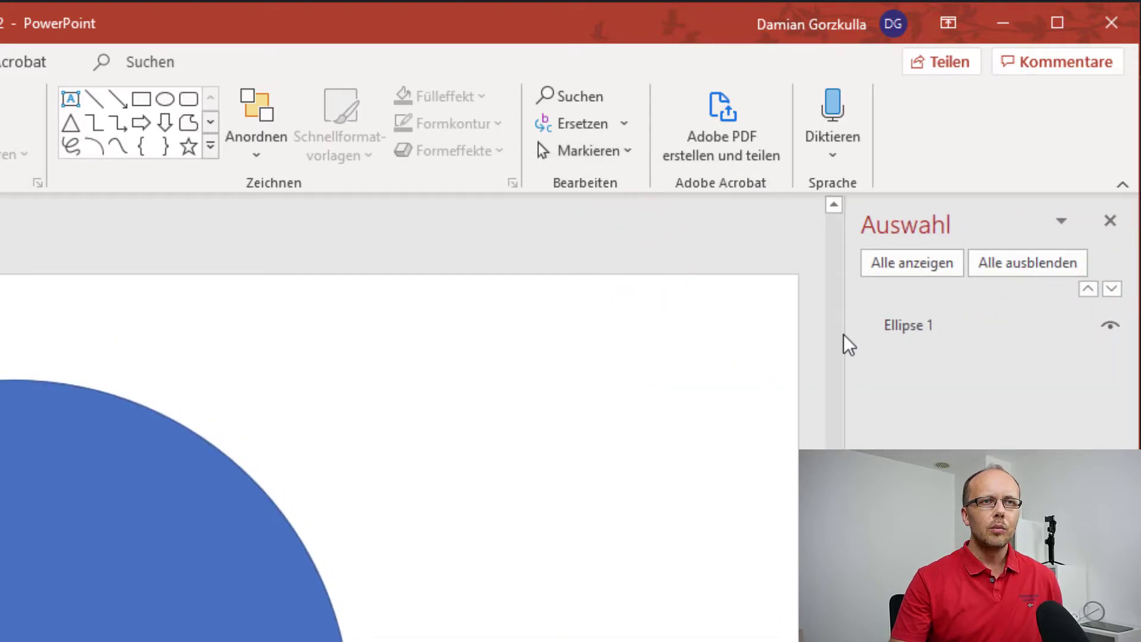
left_click(928, 326)
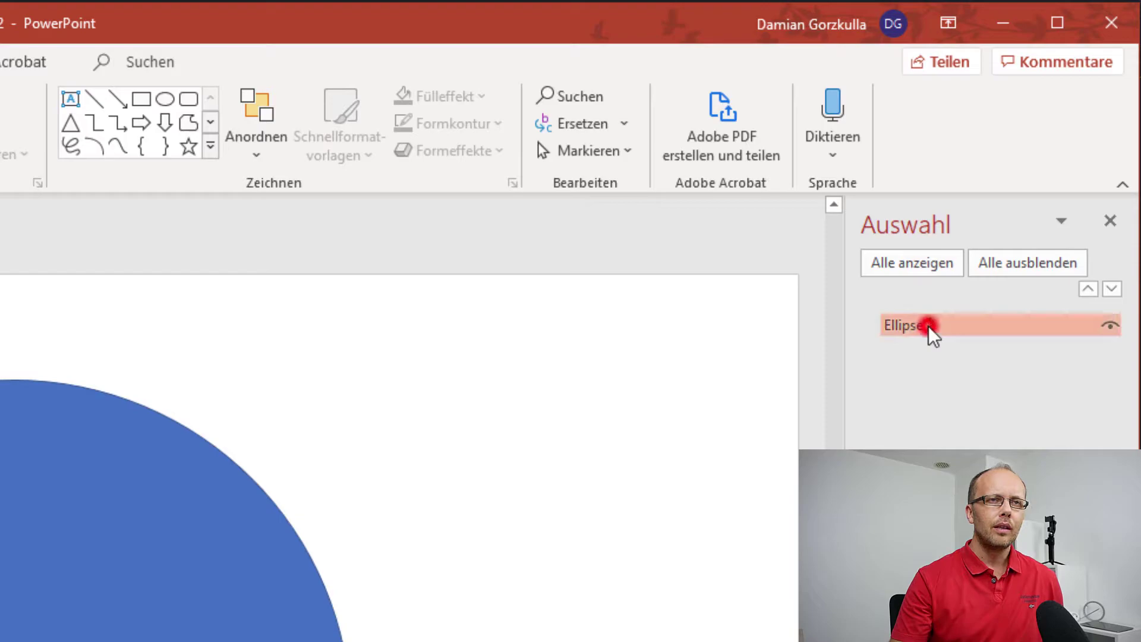
left_click(922, 325)
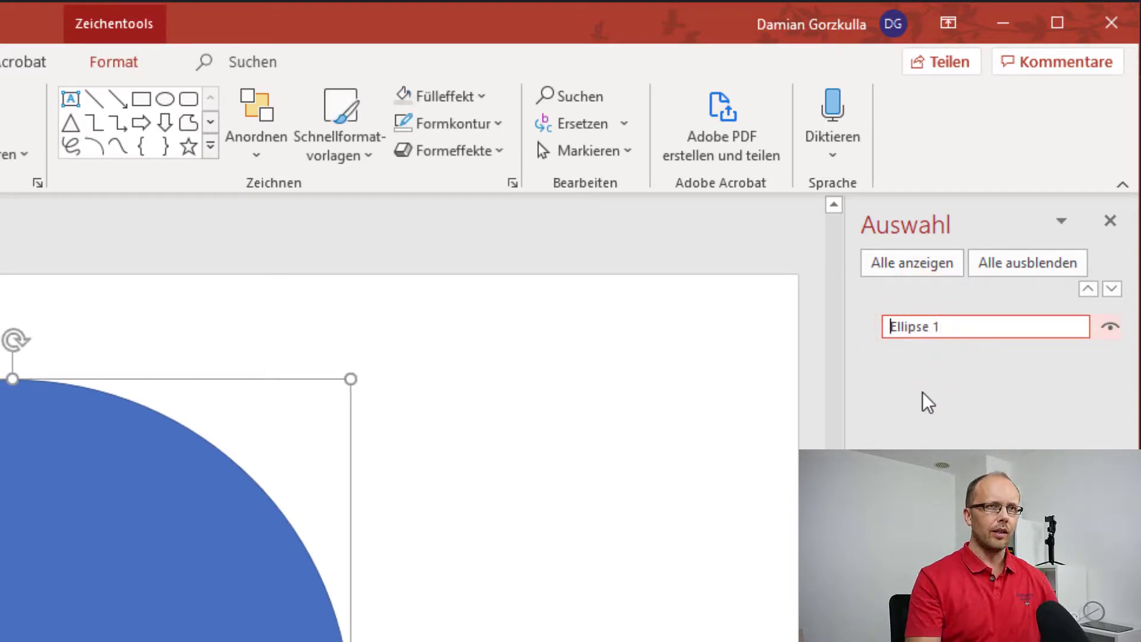
key("Delete")
key("Delete")
key("Delete")
key("Delete")
key("Delete")
key("Delete")
key("Delete")
key("Delete")
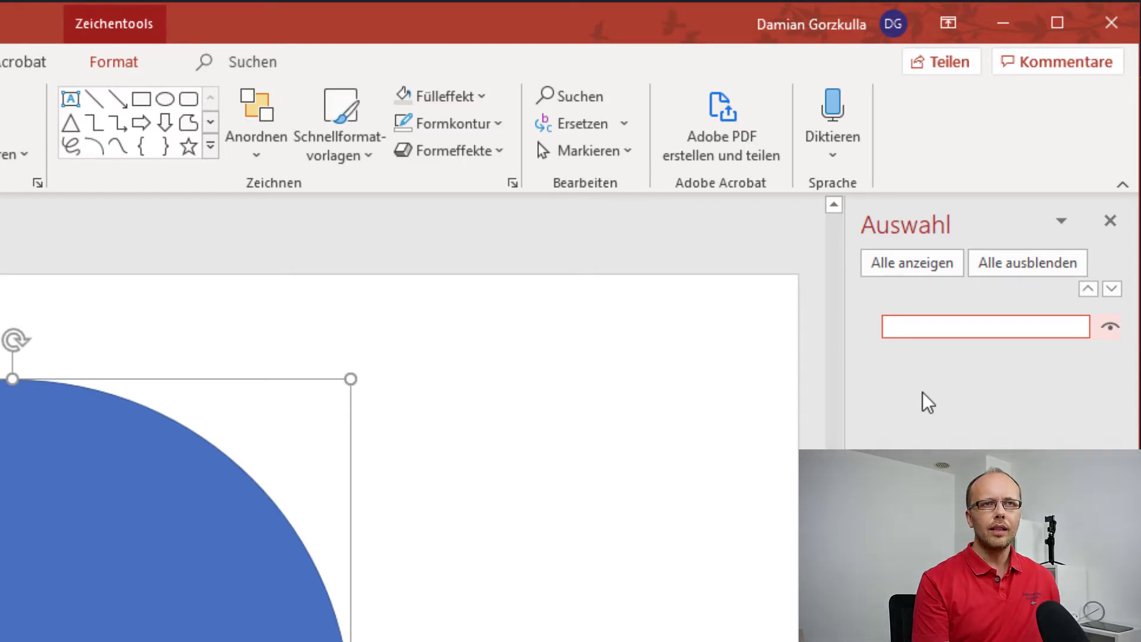
type("!!")
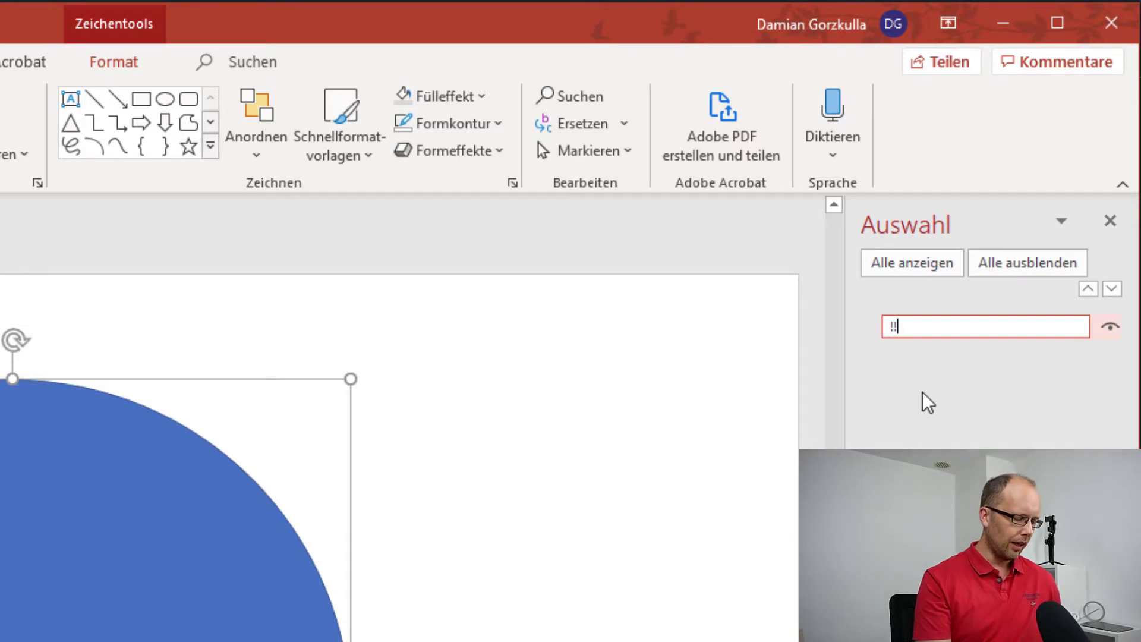
type("Form")
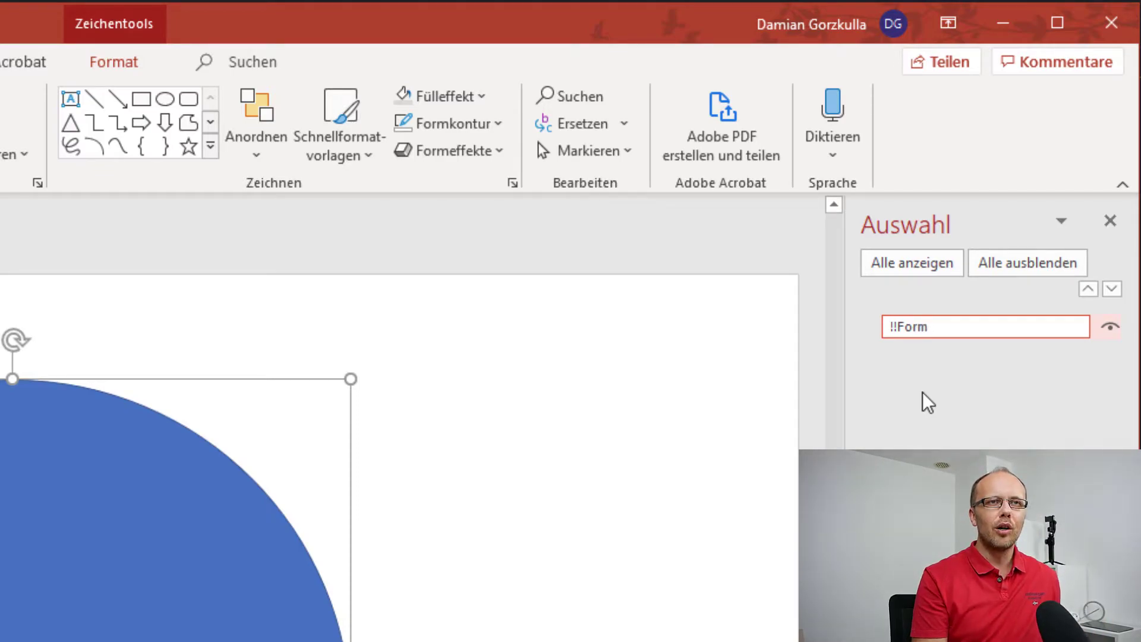
key("Return")
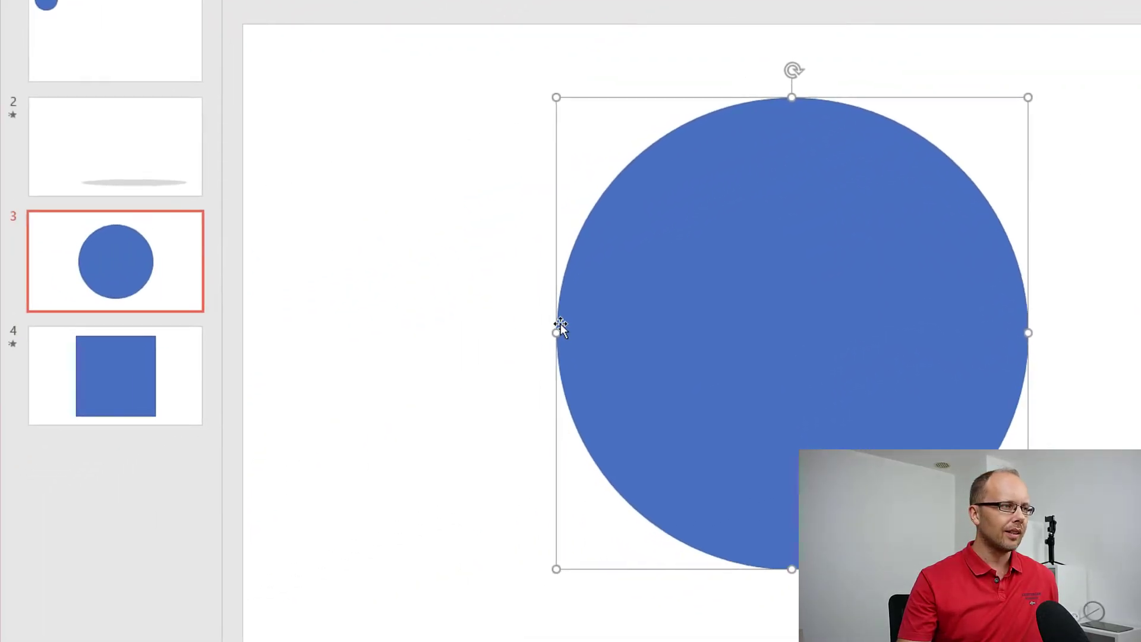
Rename the blue square 'Rechteck 2' on slide 4 to '!!Form' in the selection pane.
left_click(182, 372)
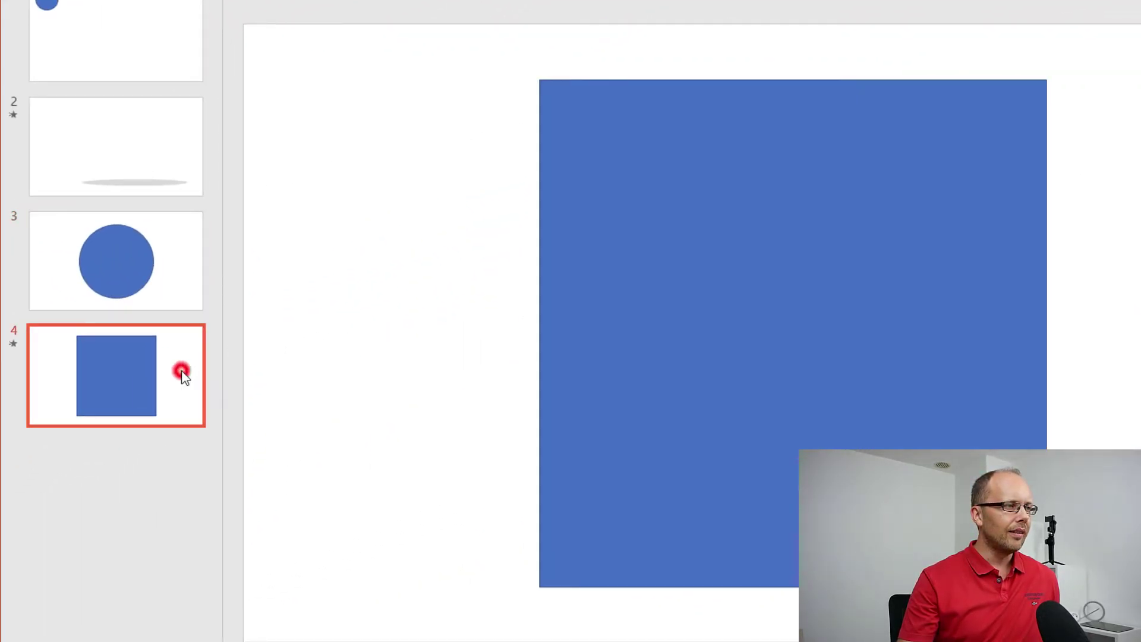
left_click(801, 172)
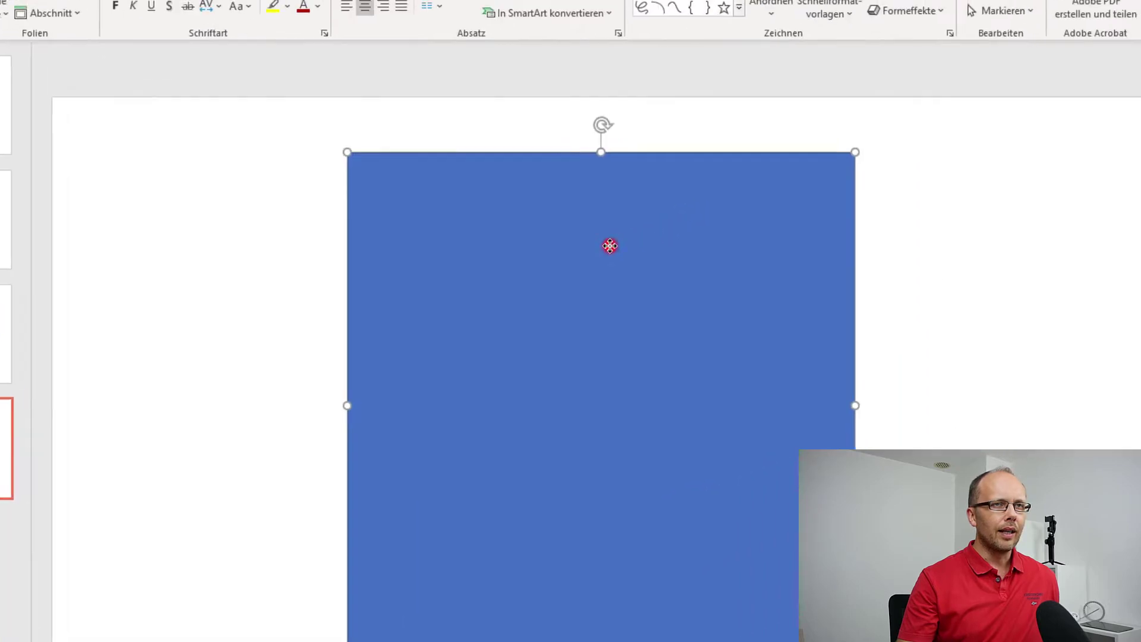
double_click(982, 229)
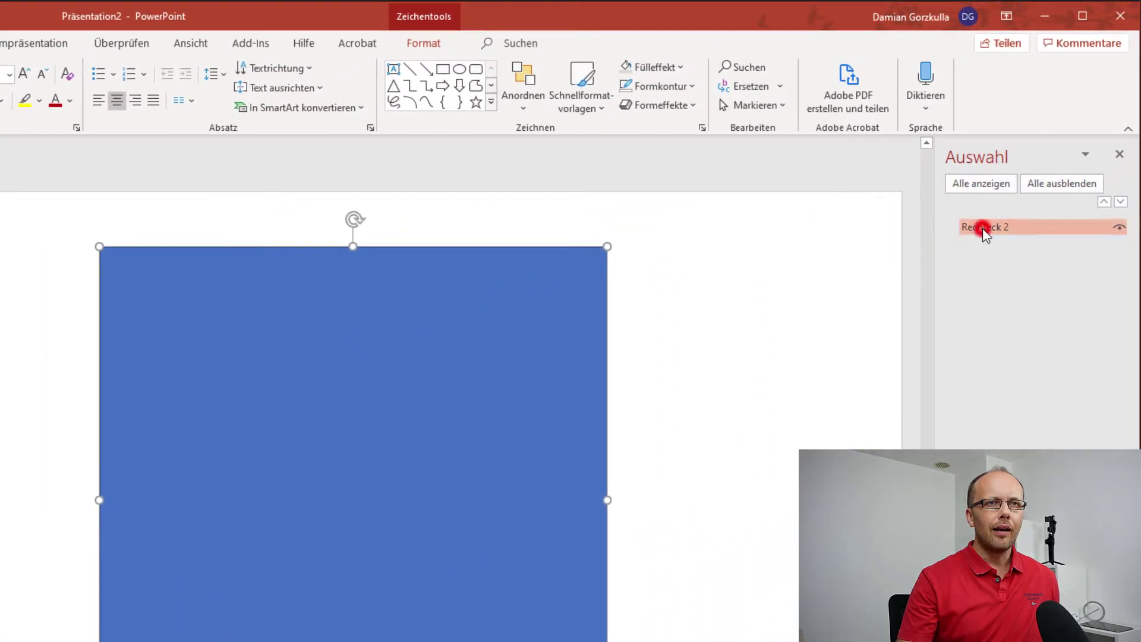
triple_click(1010, 229)
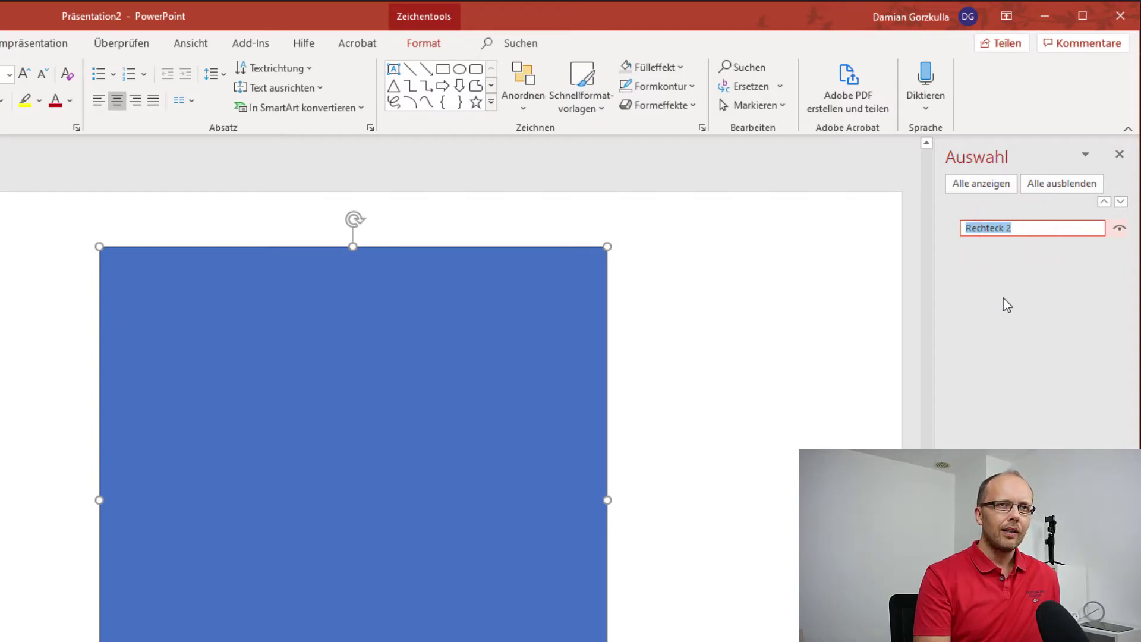
type("!!For")
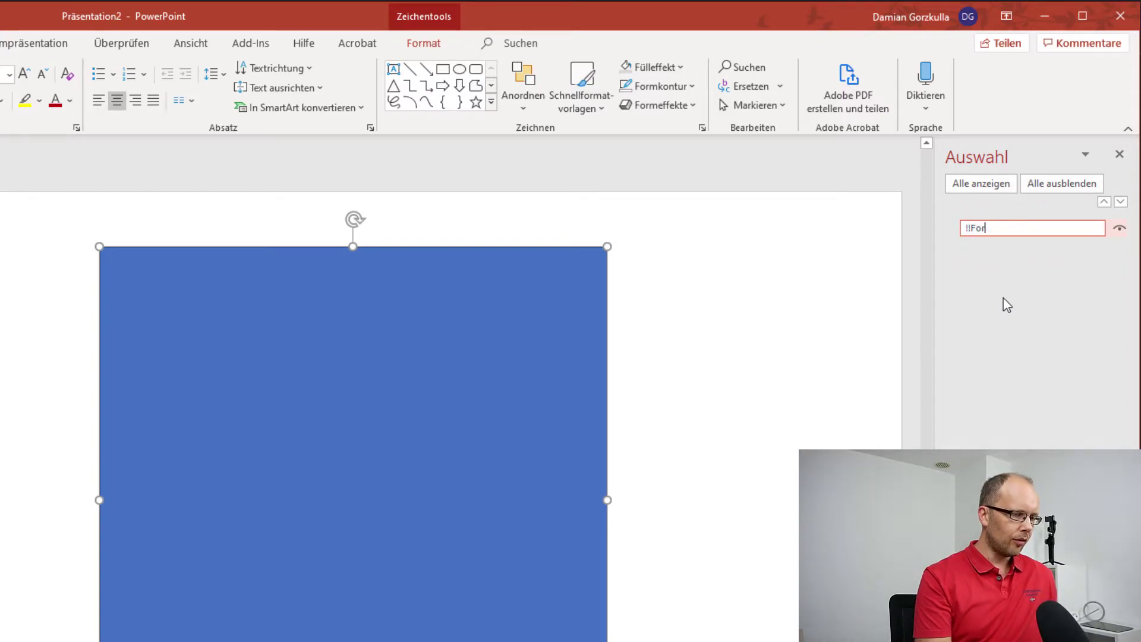
type("m")
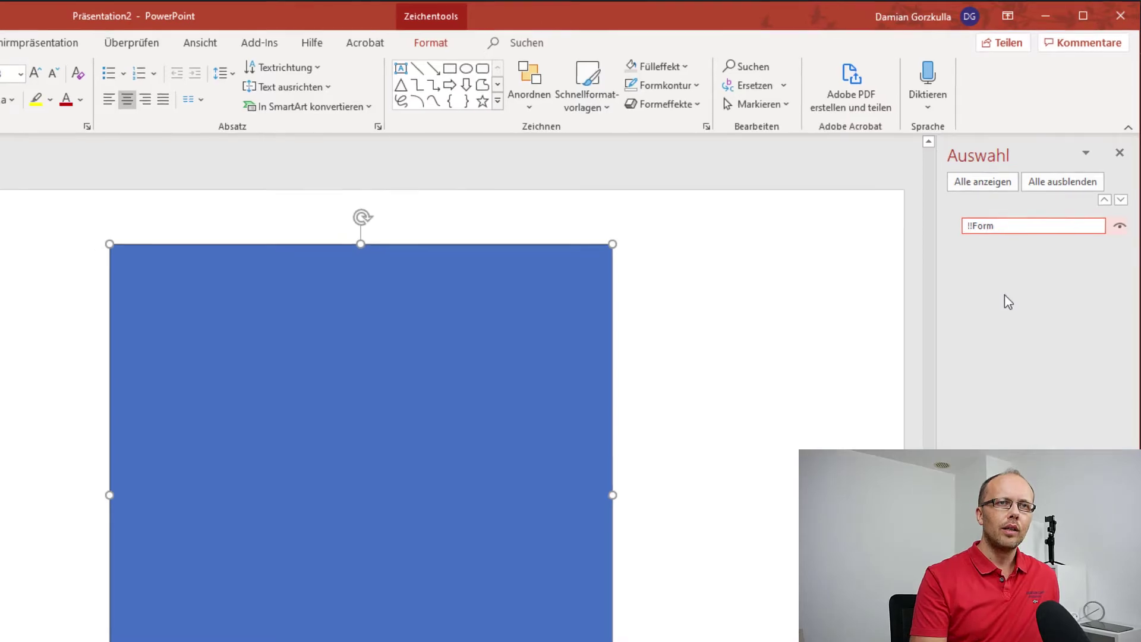
key("Return")
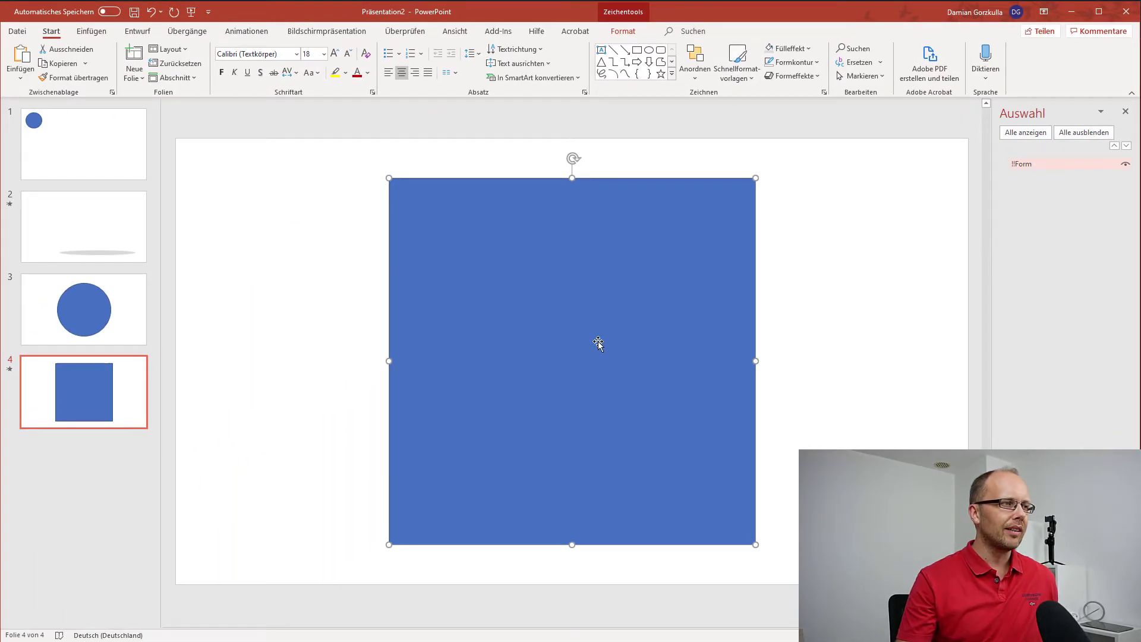
Play the Morph transition preview into slide 4 twice from the Übergänge tab.
left_click(182, 33)
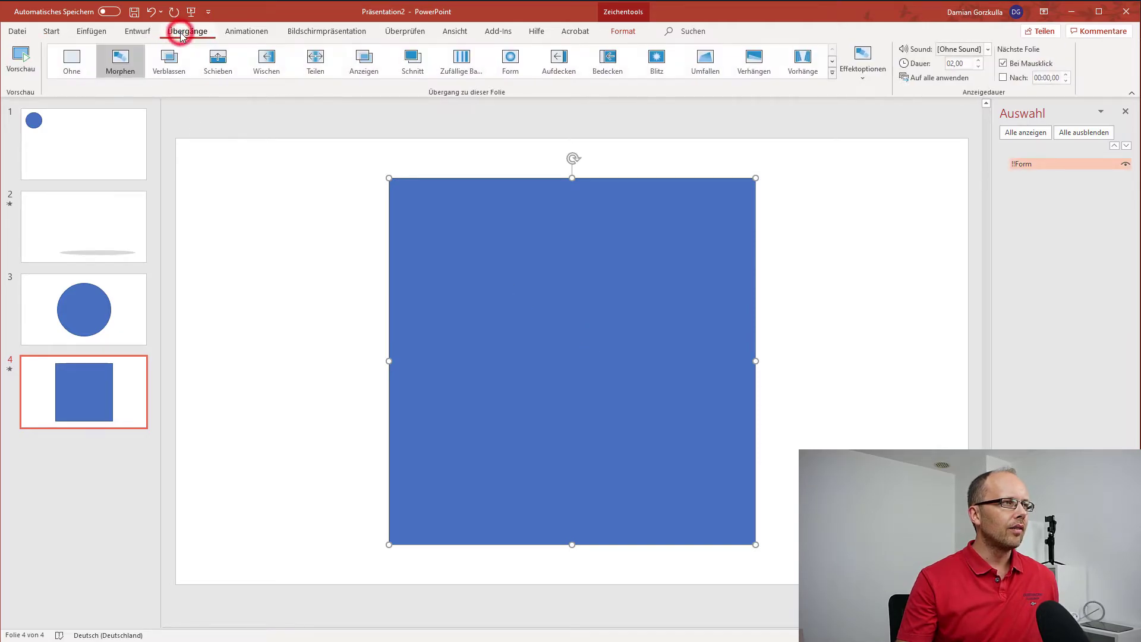
left_click(20, 70)
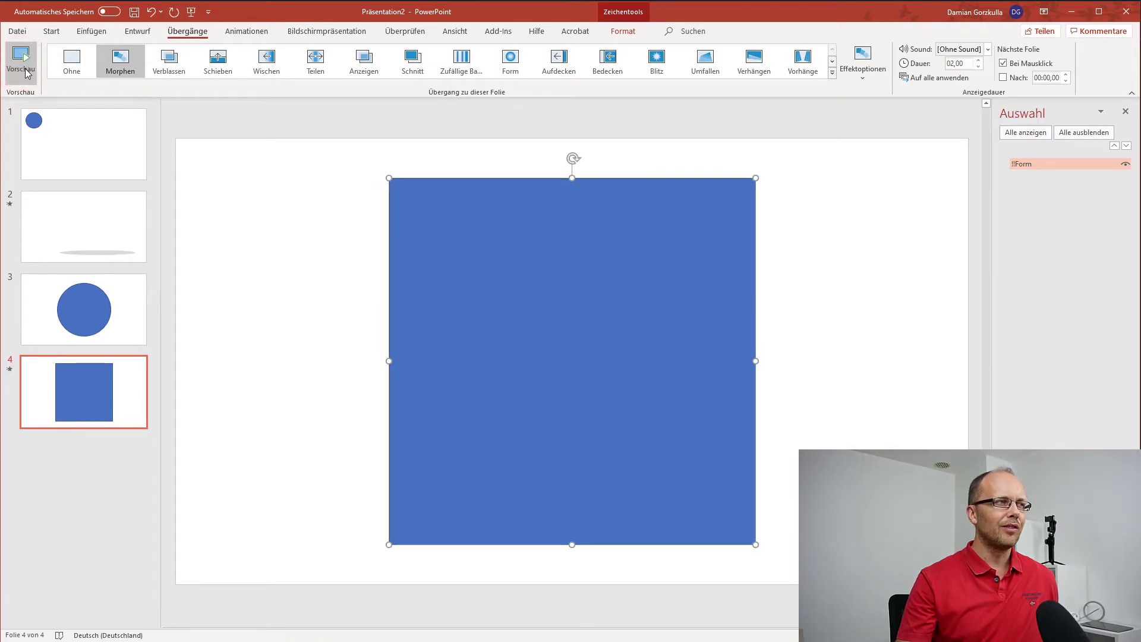
left_click(25, 74)
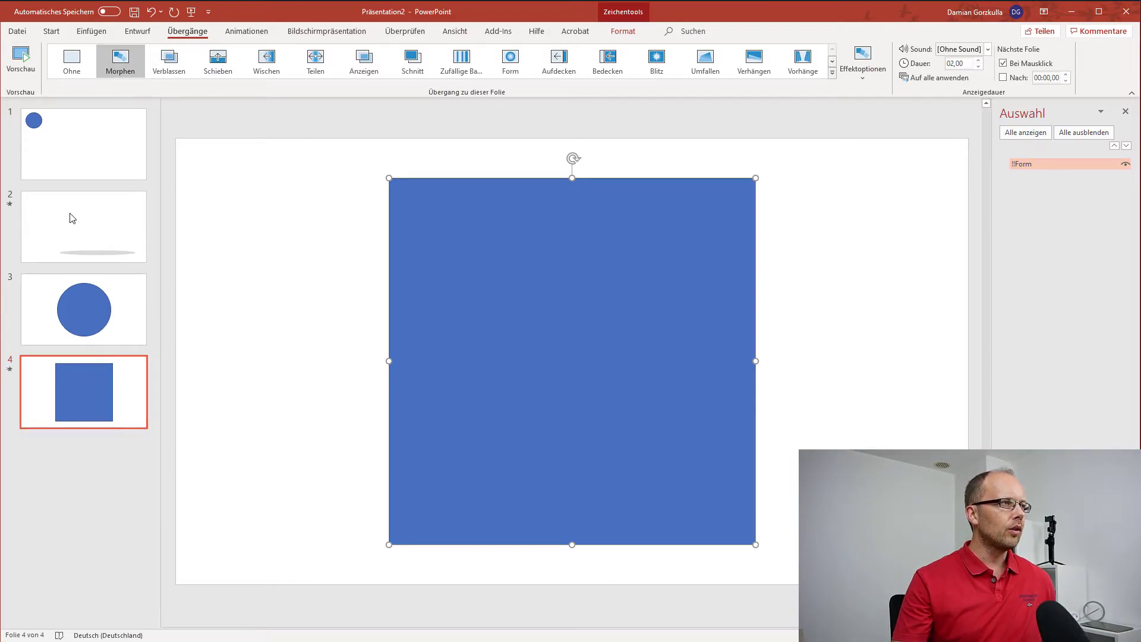
Insert a new blank slide 5.
left_click(52, 31)
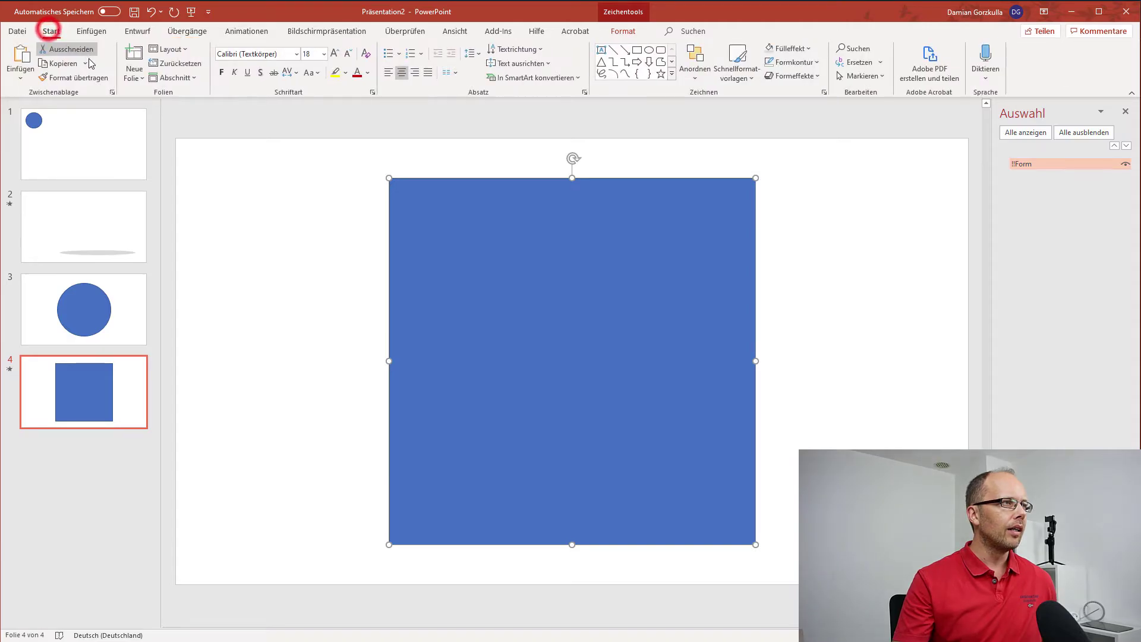
left_click(130, 76)
left_click(154, 232)
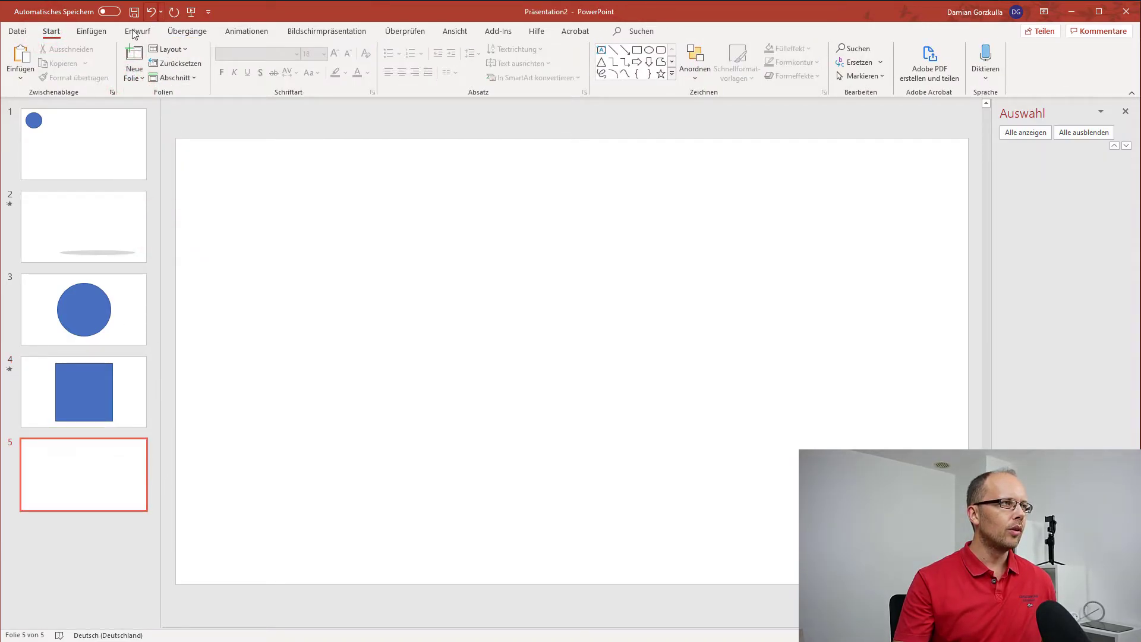
Draw a large blue right-pointing arrow, 8,13 × 16,41 cm, on slide 5's right half.
left_click(92, 31)
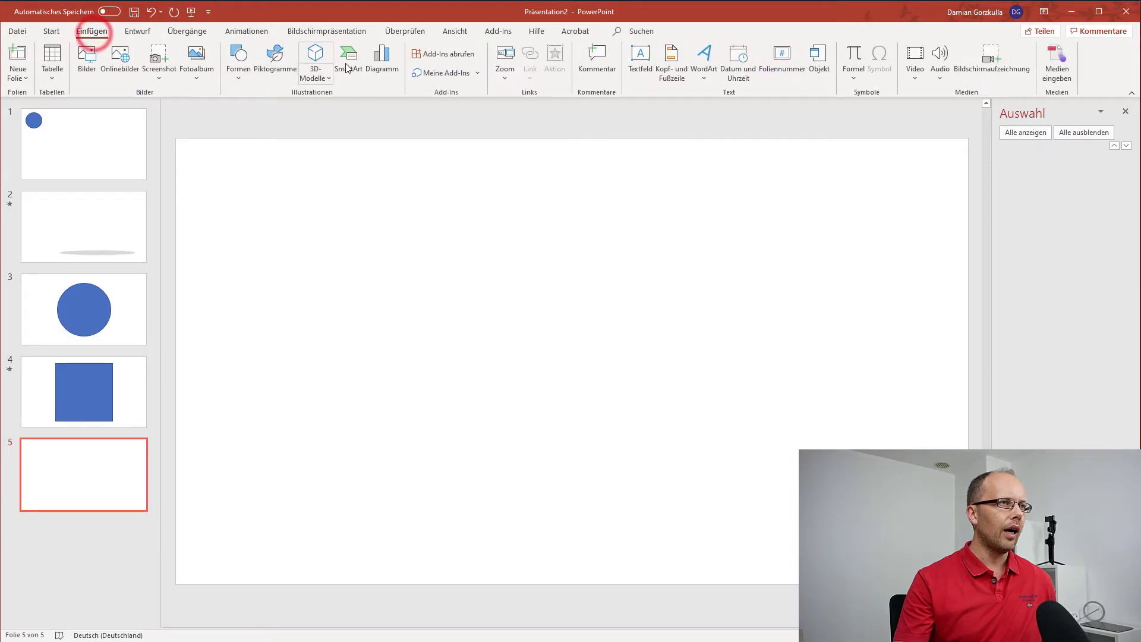
left_click(238, 59)
left_click(336, 110)
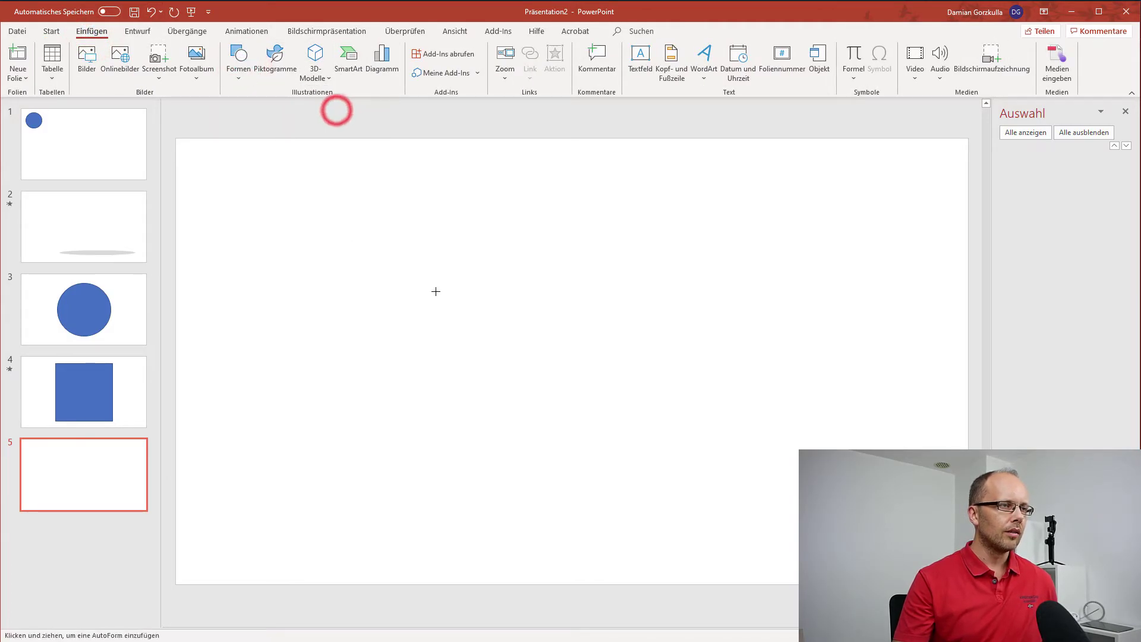
left_click_drag(565, 266, 897, 382)
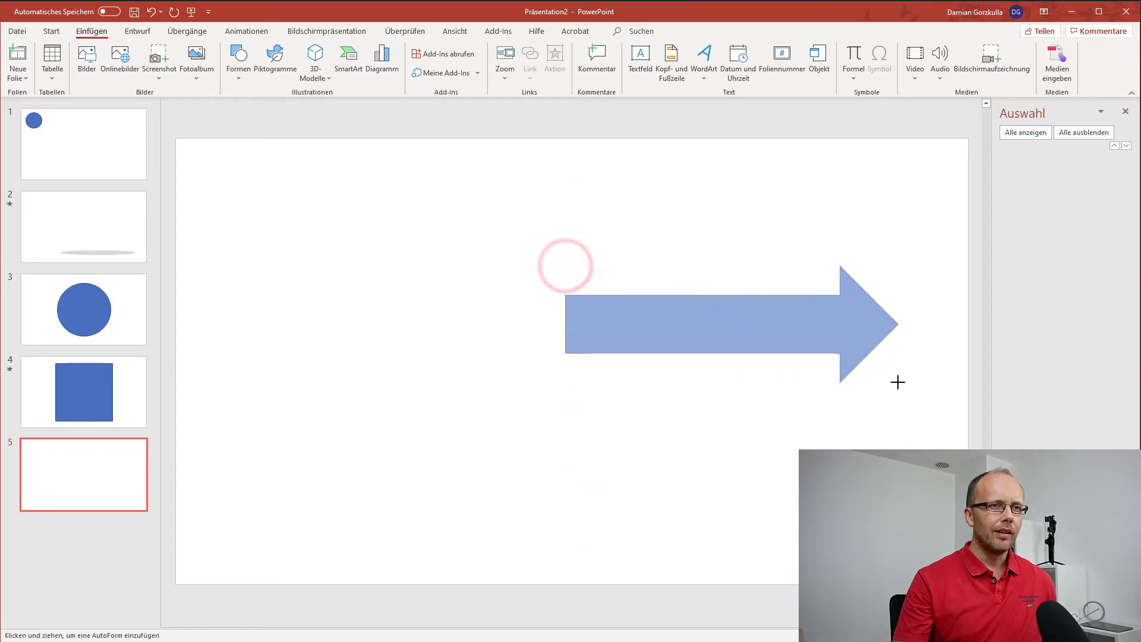
left_click_drag(897, 382, 950, 456)
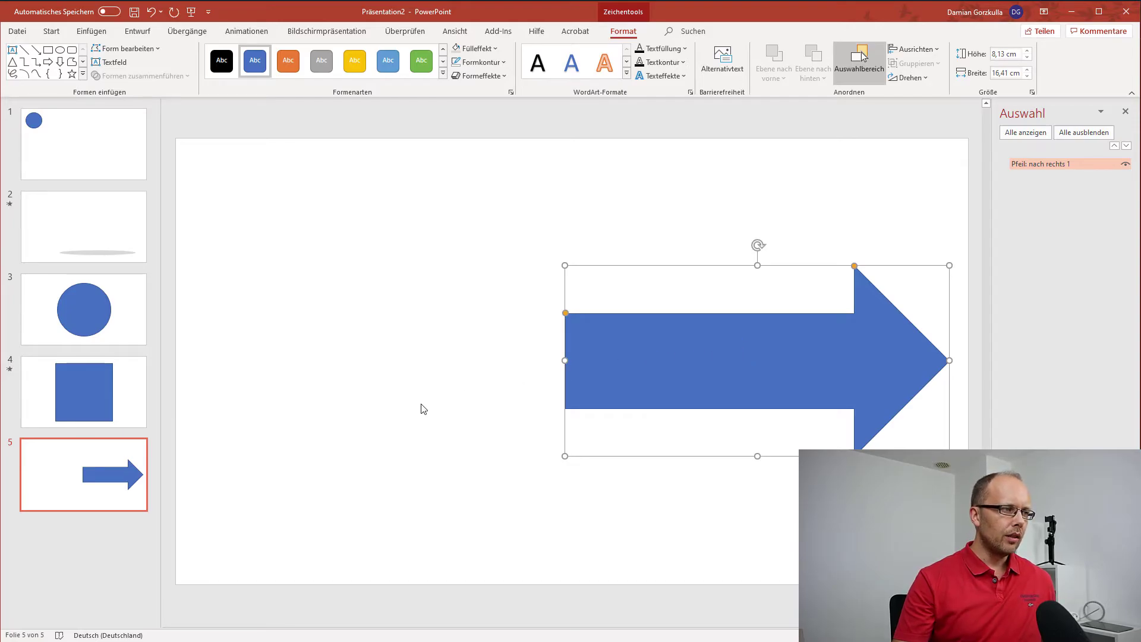
left_click(110, 502)
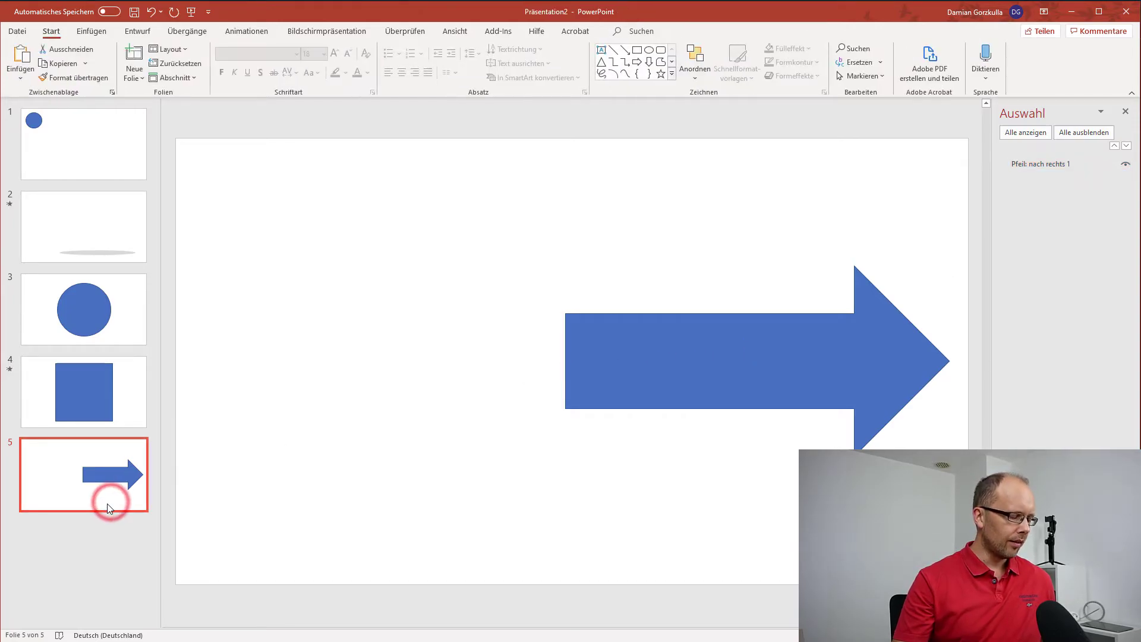
Duplicate slide 5 as slide 6, move its arrow left and flip it horizontally.
key("ctrl+d")
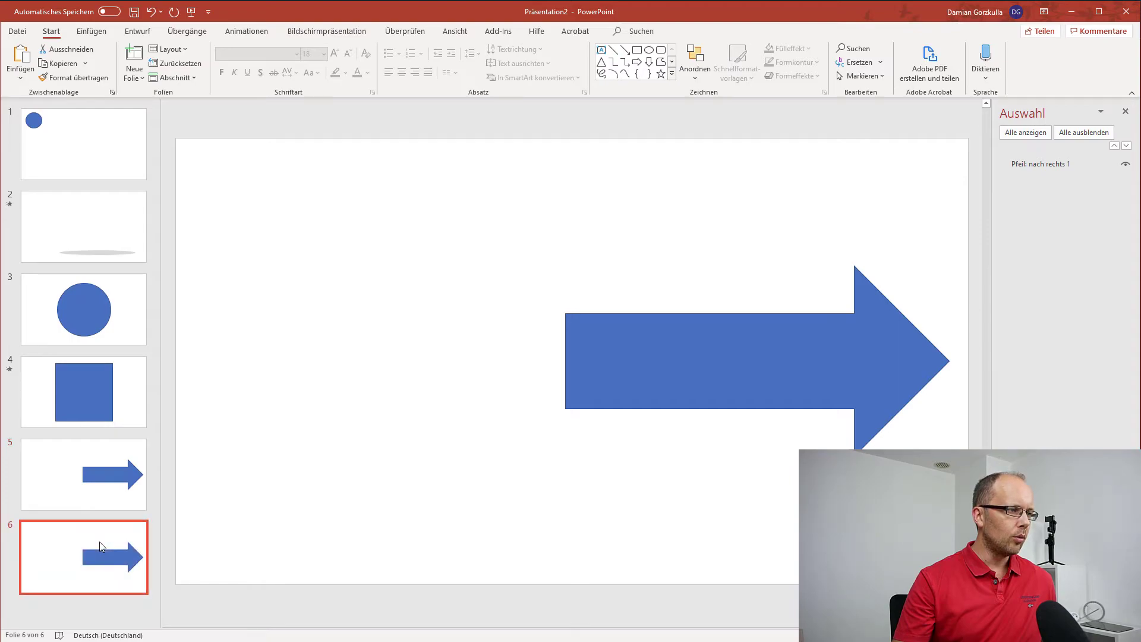
left_click_drag(771, 367, 416, 368)
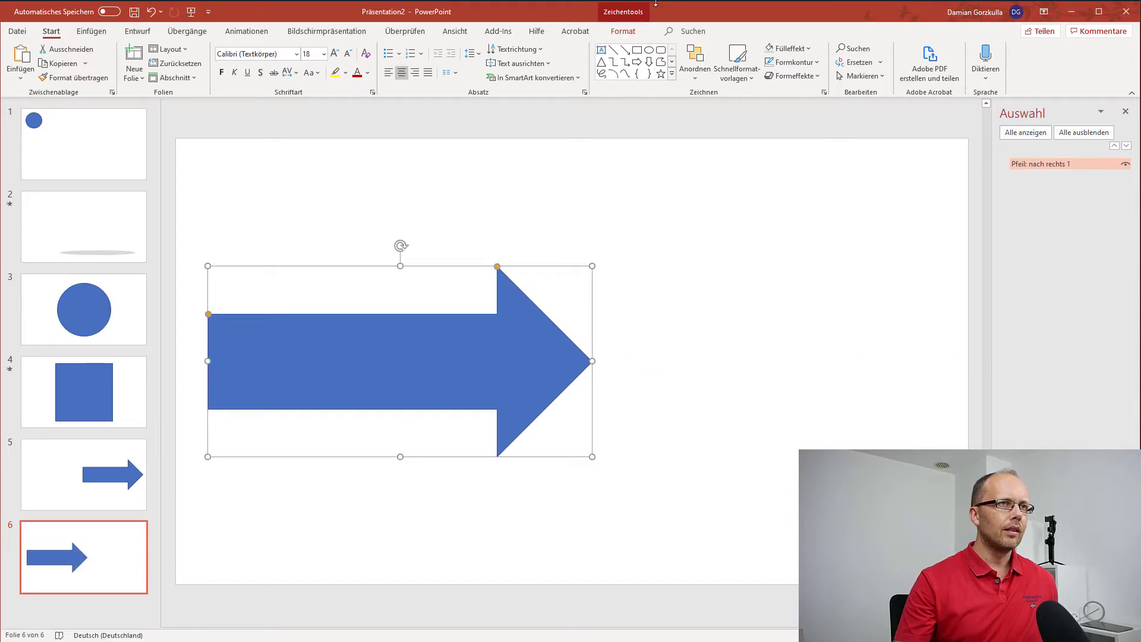
left_click(696, 64)
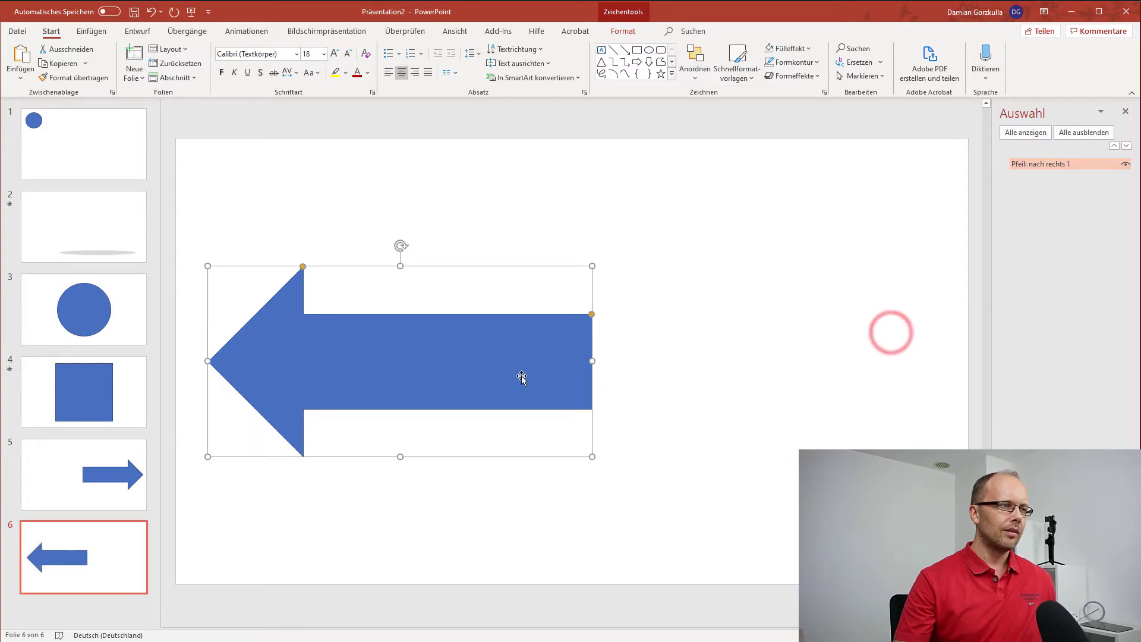
left_click(122, 538)
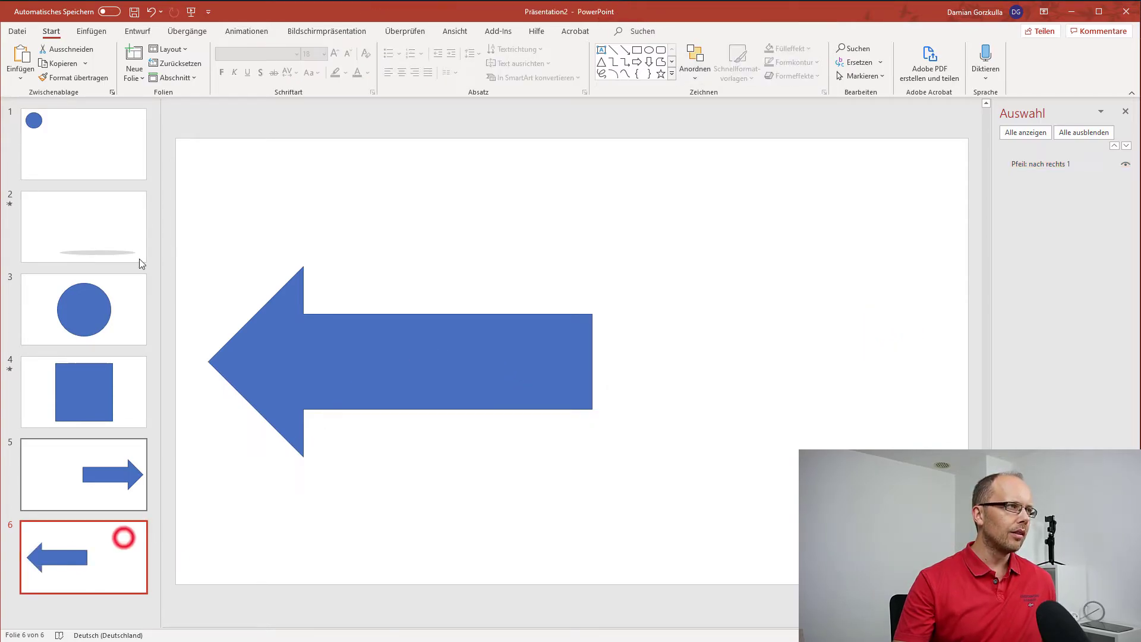
Apply a Morph transition to slide 6.
left_click(92, 31)
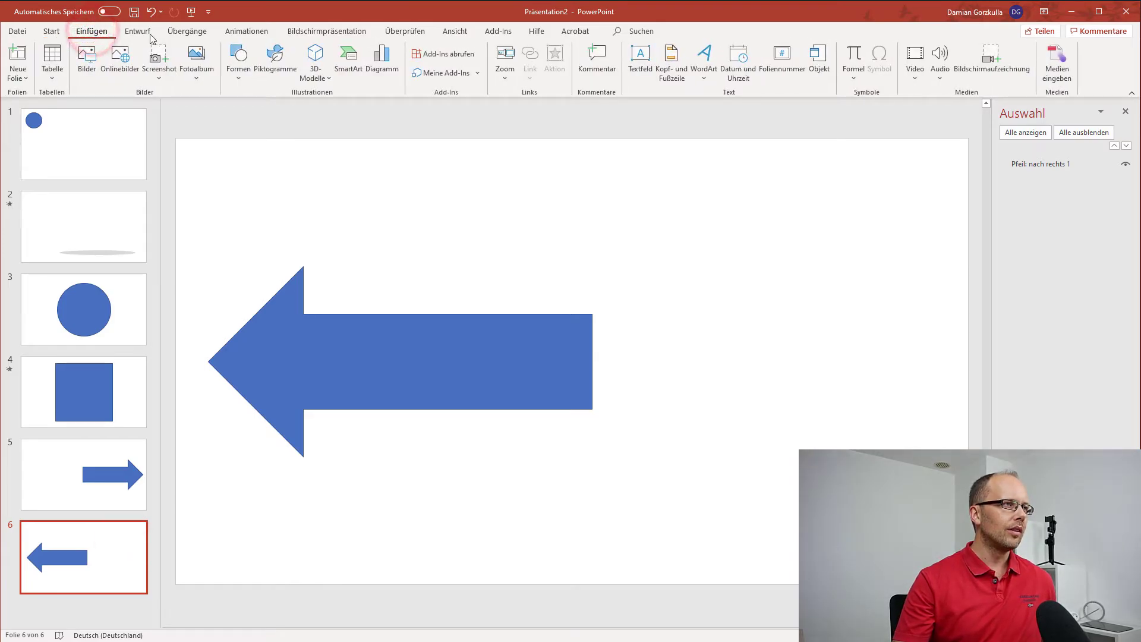
left_click(182, 32)
left_click(119, 62)
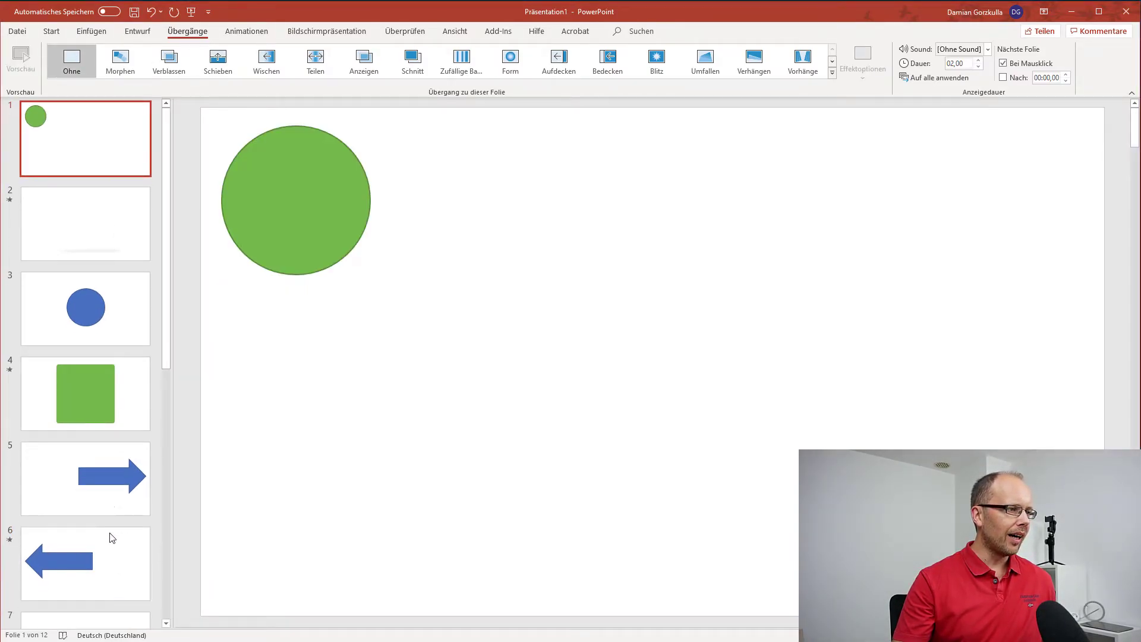
Select the title box 'Das ist der neue Effekt in PowerPoint' on Präsentation1's slide 8 for copying.
scroll(105, 537, "down", 4)
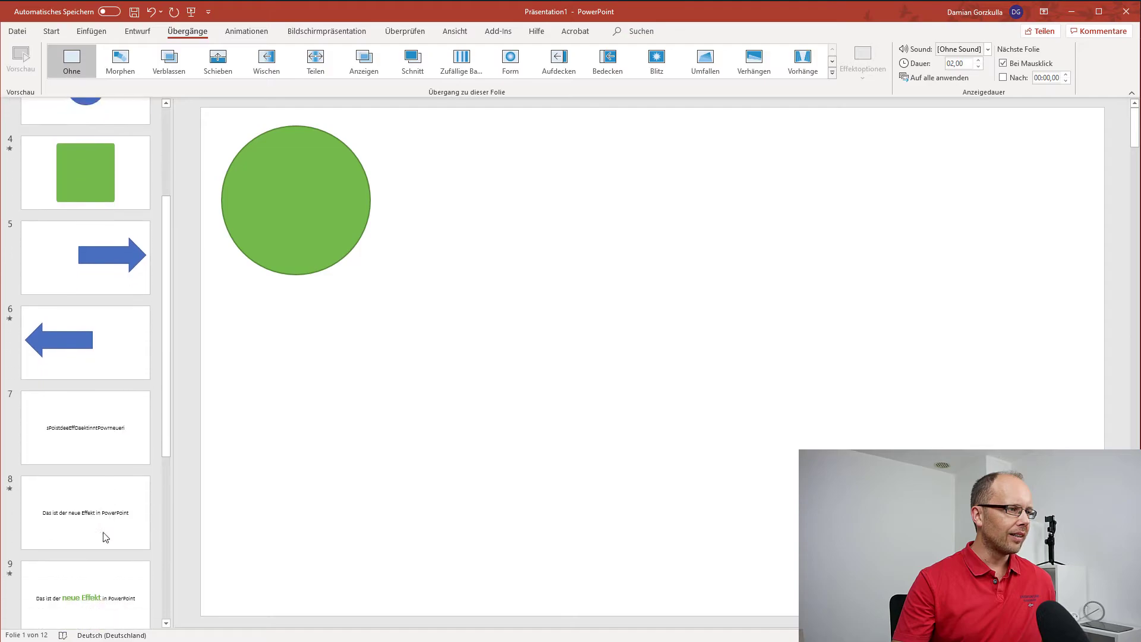
scroll(106, 537, "down", 1)
left_click(103, 487)
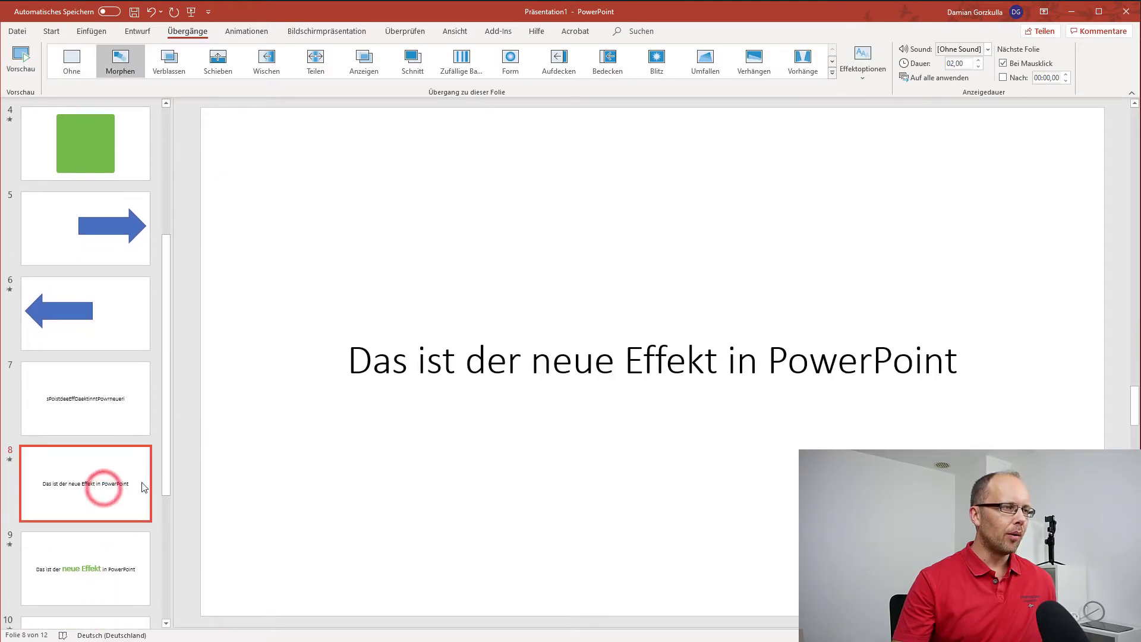
left_click(408, 327)
left_click(405, 359)
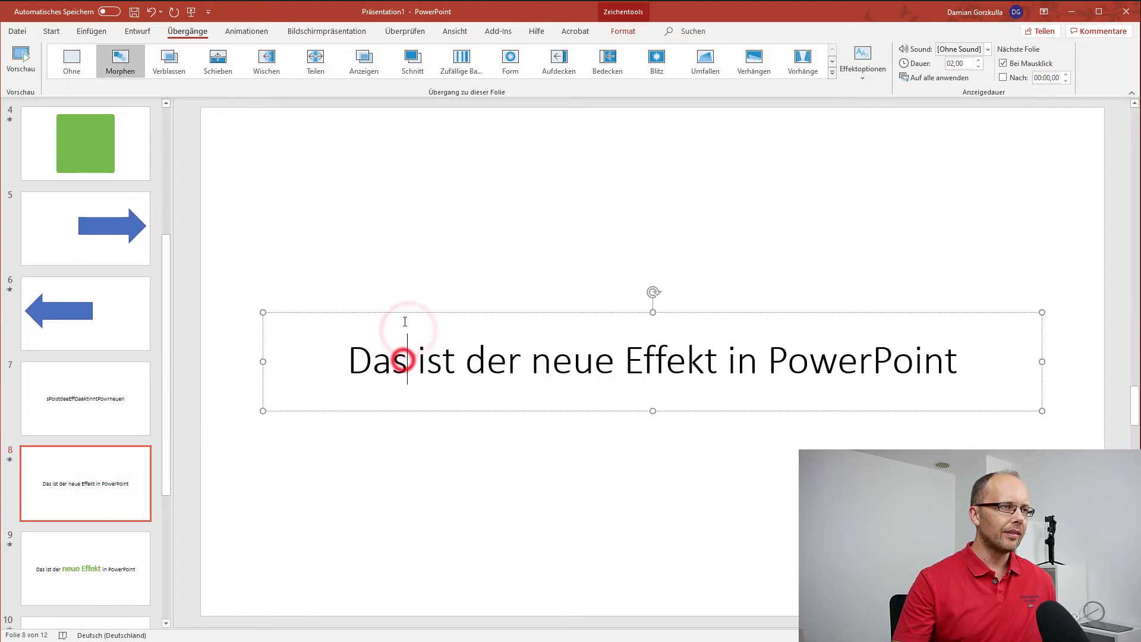
left_click(403, 312)
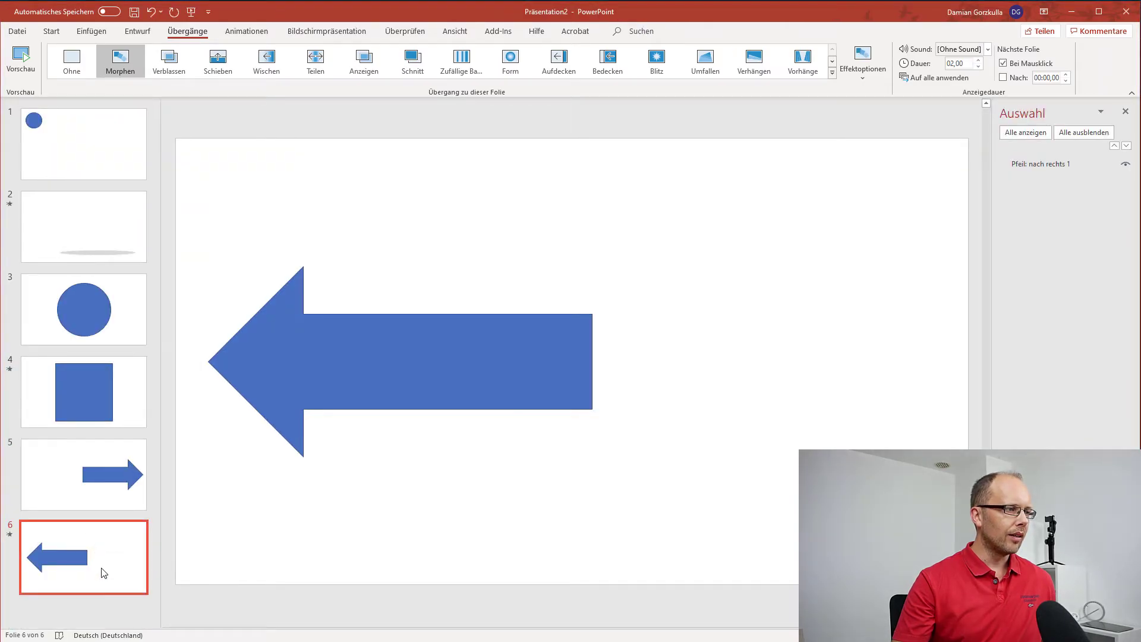
Add blank slide 7, paste the copied title onto it, and duplicate it as slide 8.
left_click(51, 32)
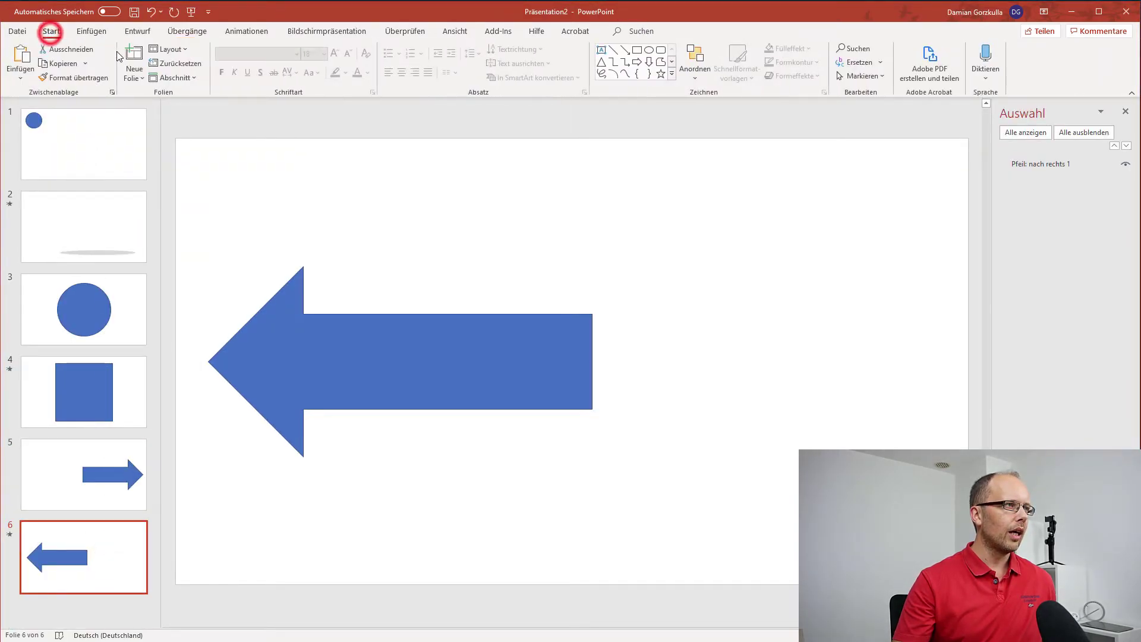
left_click(135, 74)
left_click(150, 223)
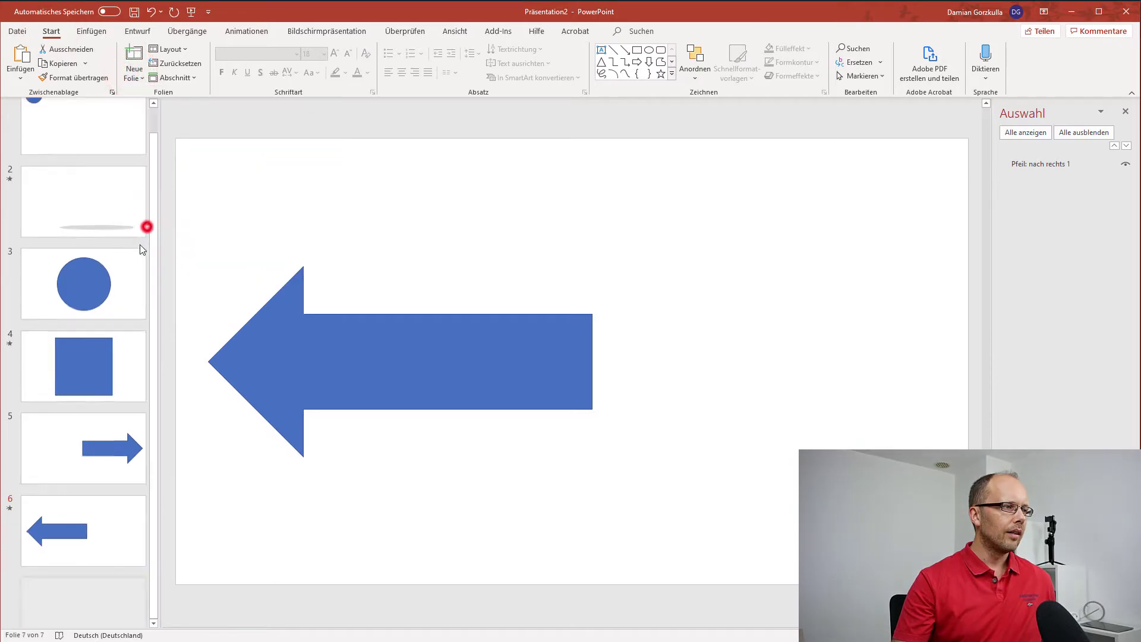
left_click(346, 294)
key("ctrl+v")
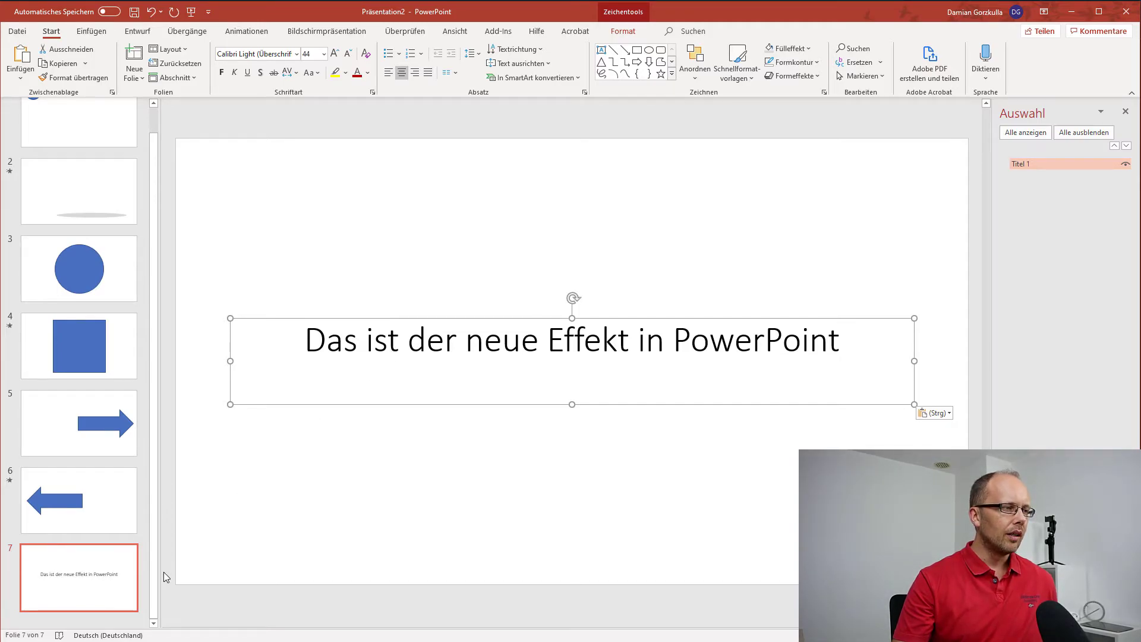
left_click(115, 578)
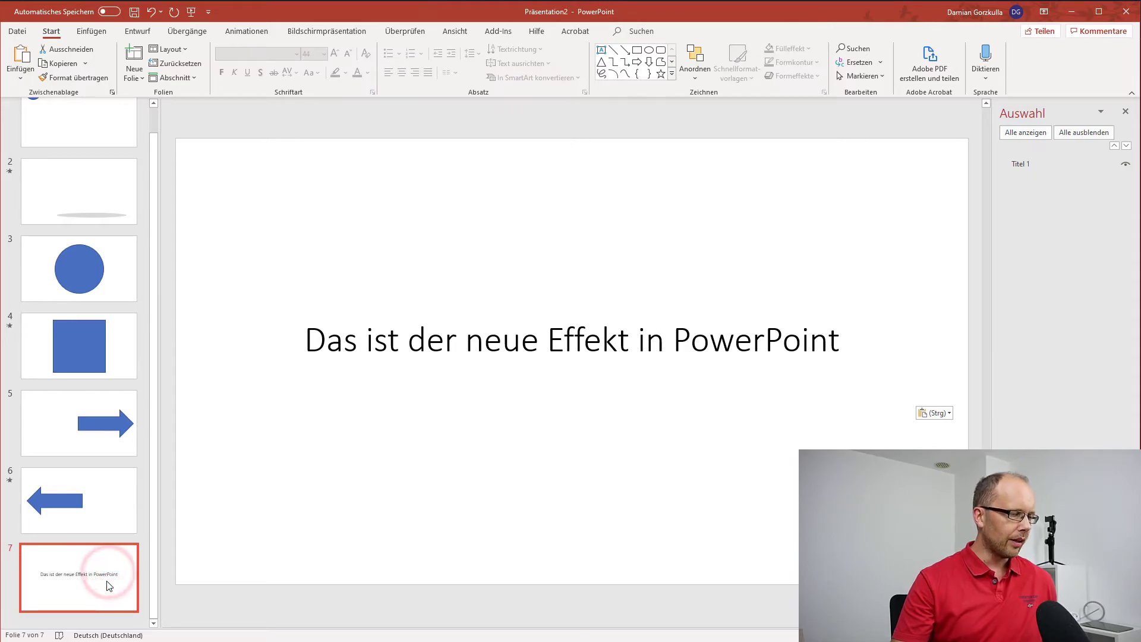
key("ctrl+d")
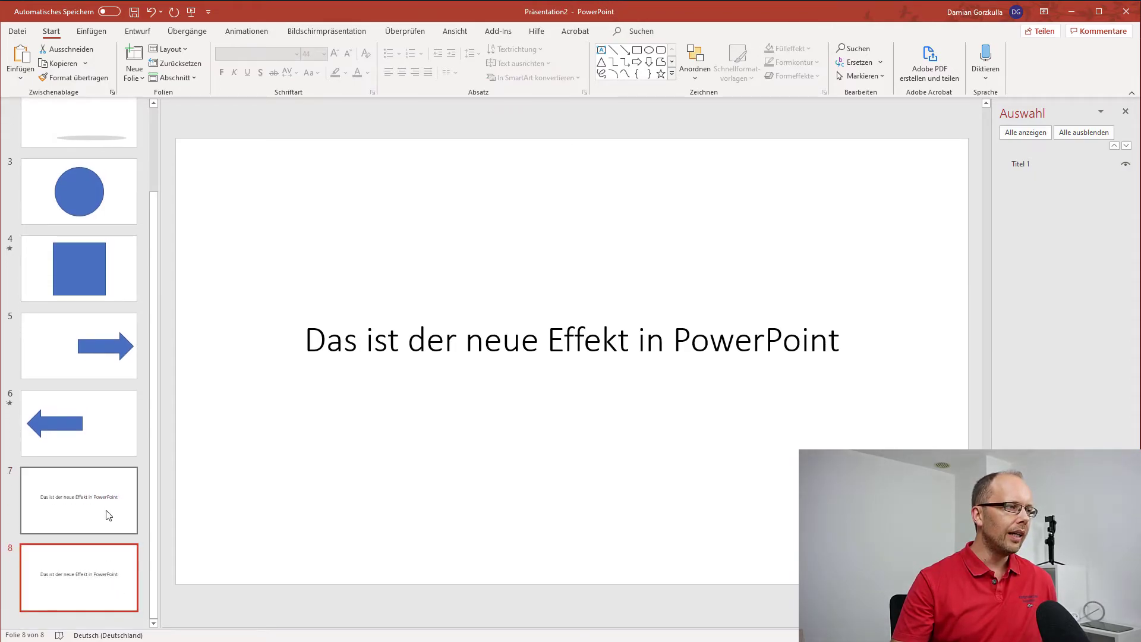
left_click(106, 511)
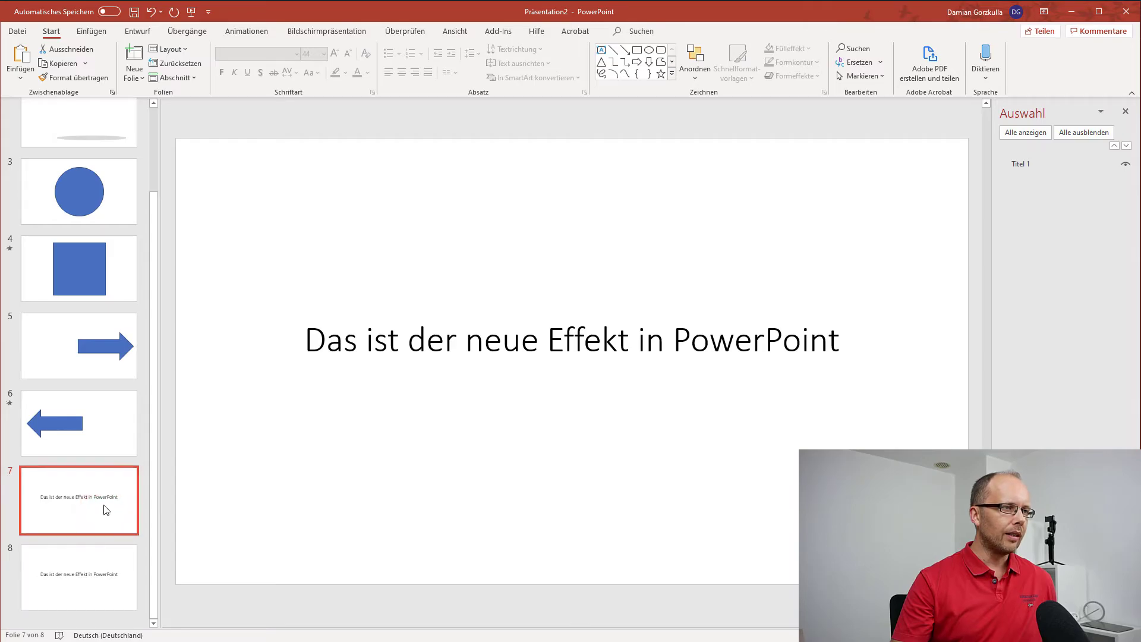
Delete the spaces in slide 7's title so the words run together.
left_click(370, 336)
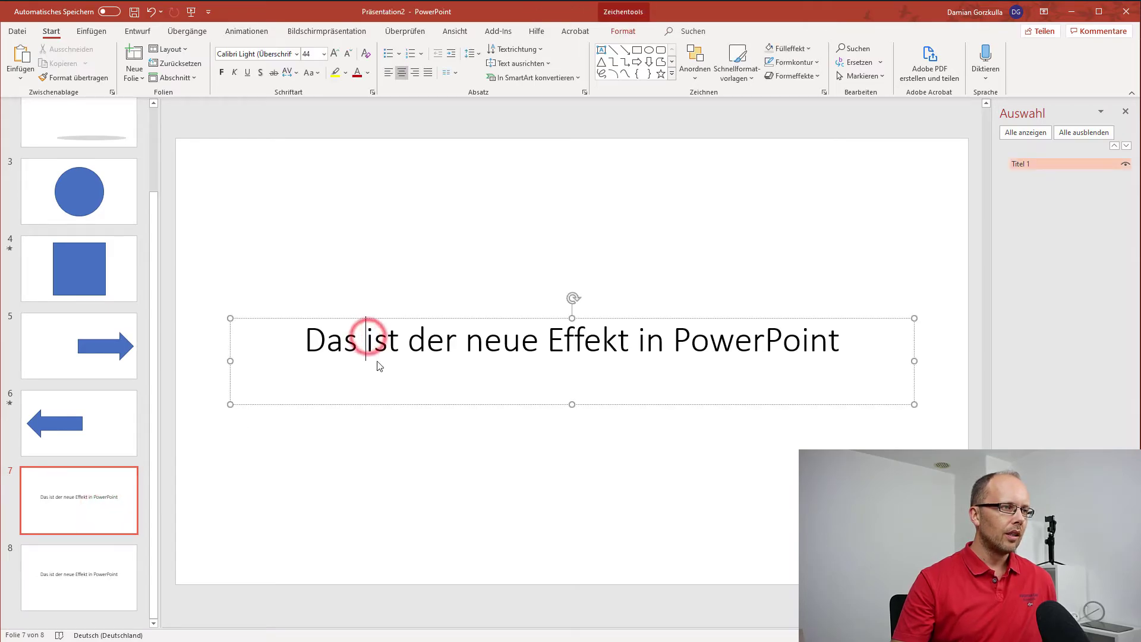
key("BackSpace")
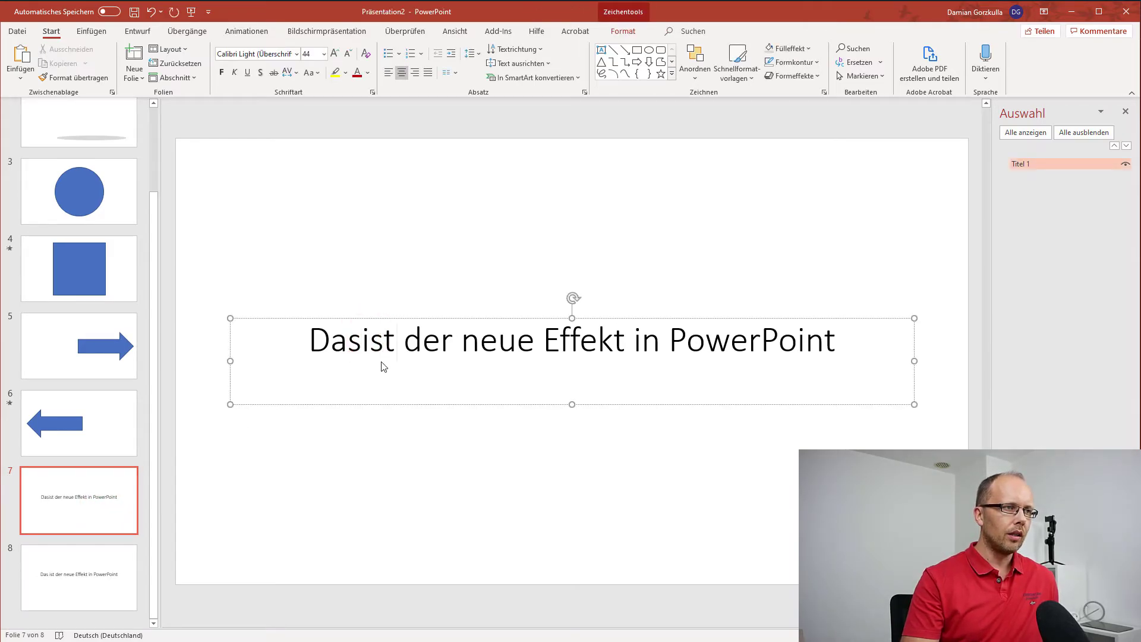
key("ctrl+Right")
key("BackSpace")
key("Delete")
key("Right")
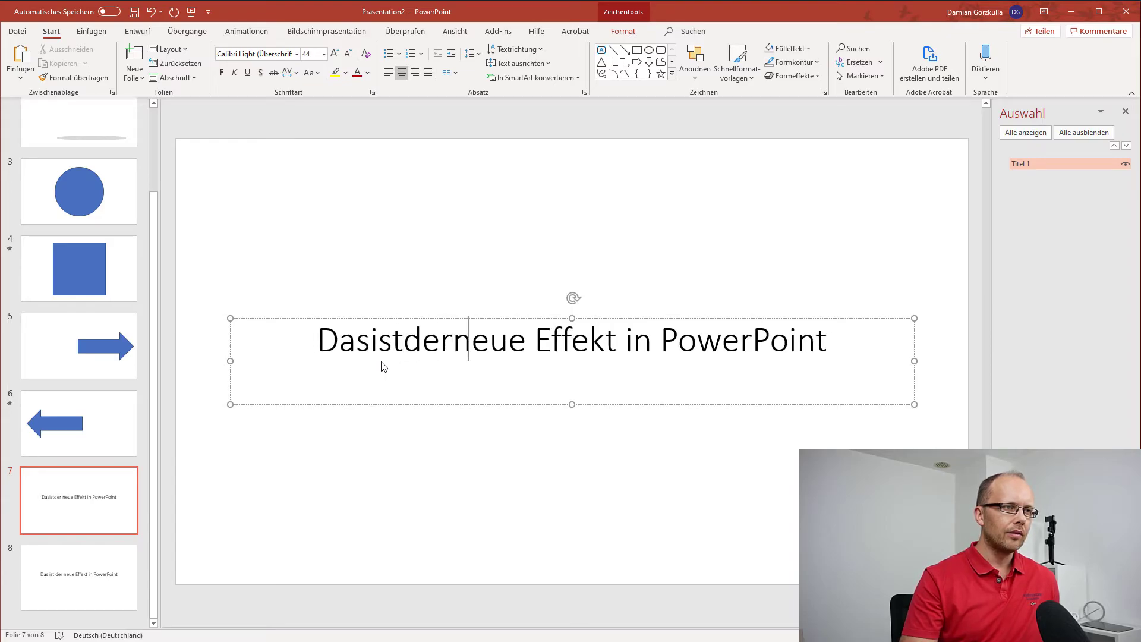
key("BackSpace")
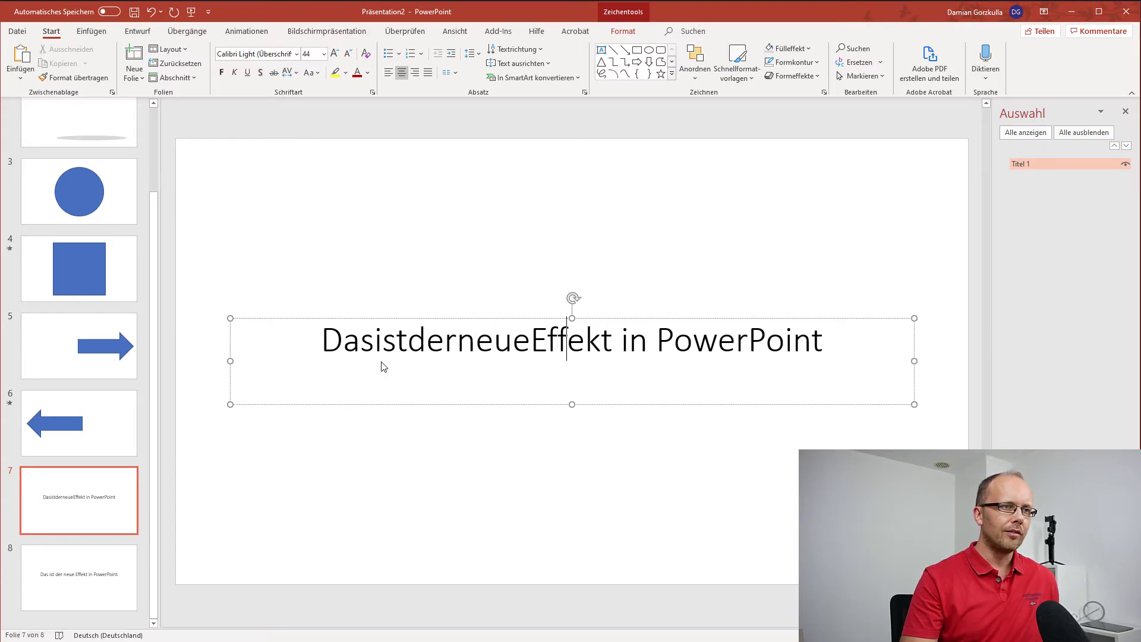
key("BackSpace")
key("Right")
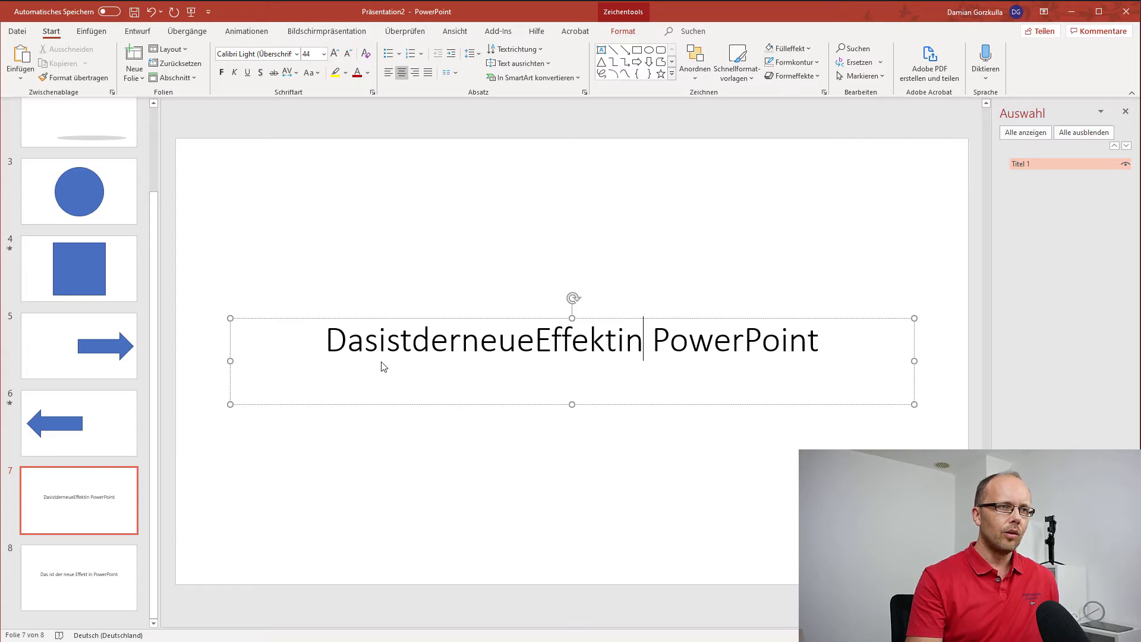
key("BackSpace")
type("n")
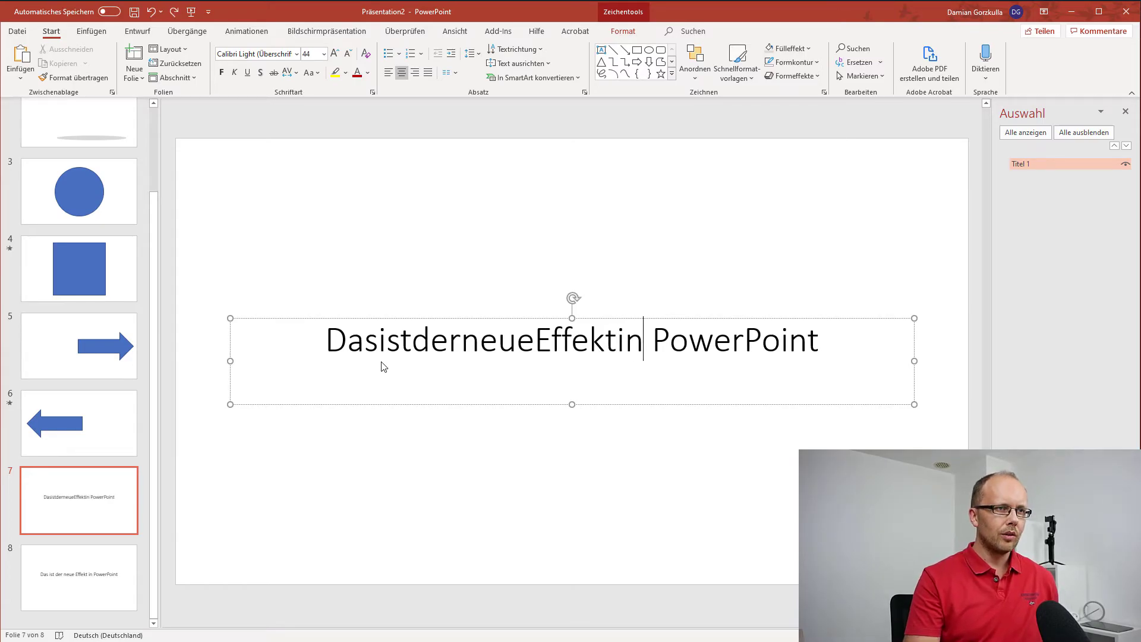
key("Delete")
Cut and paste letter groups so slide 7's title reads 'DntastderwiseneueEtinPoffekrPoi'.
key("shift+Left")
key("shift+Left")
key("shift+Left")
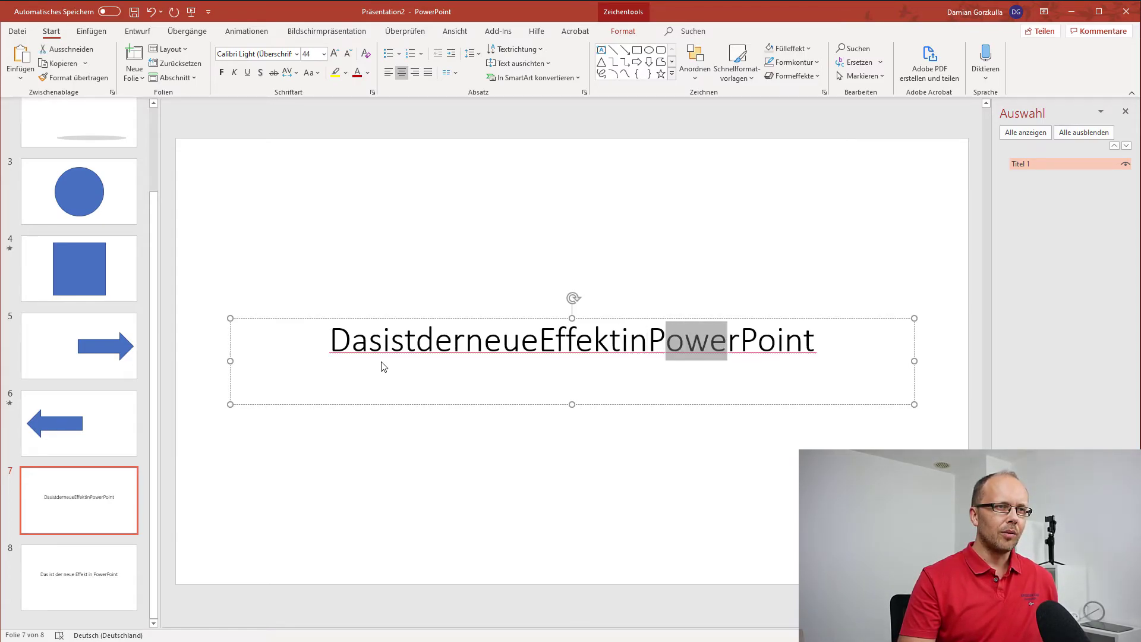
key("Delete")
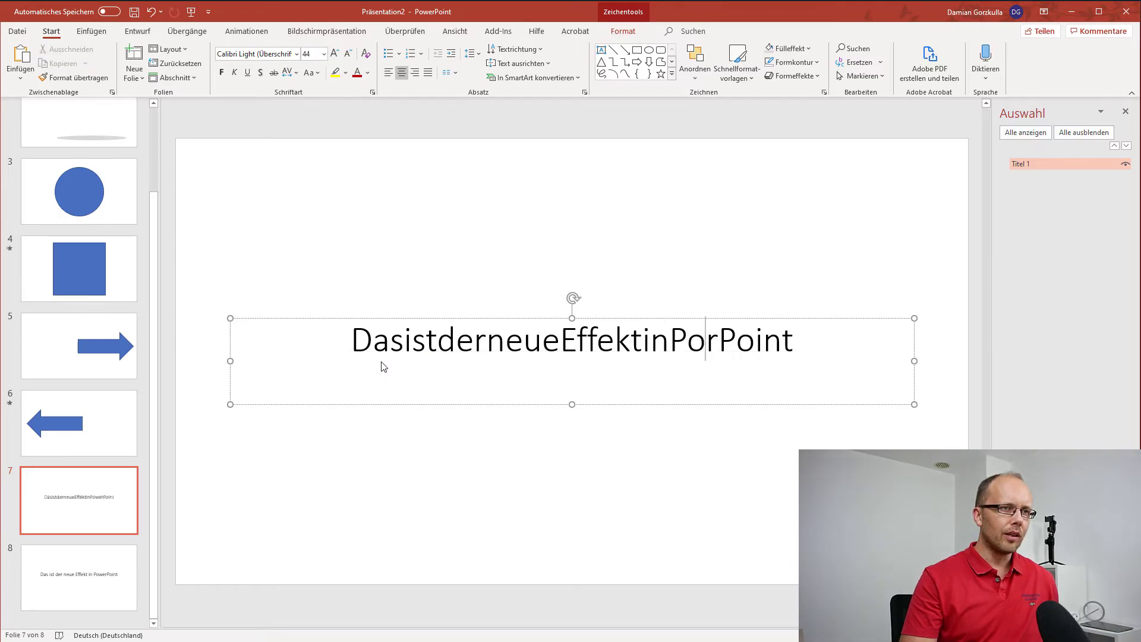
type("we")
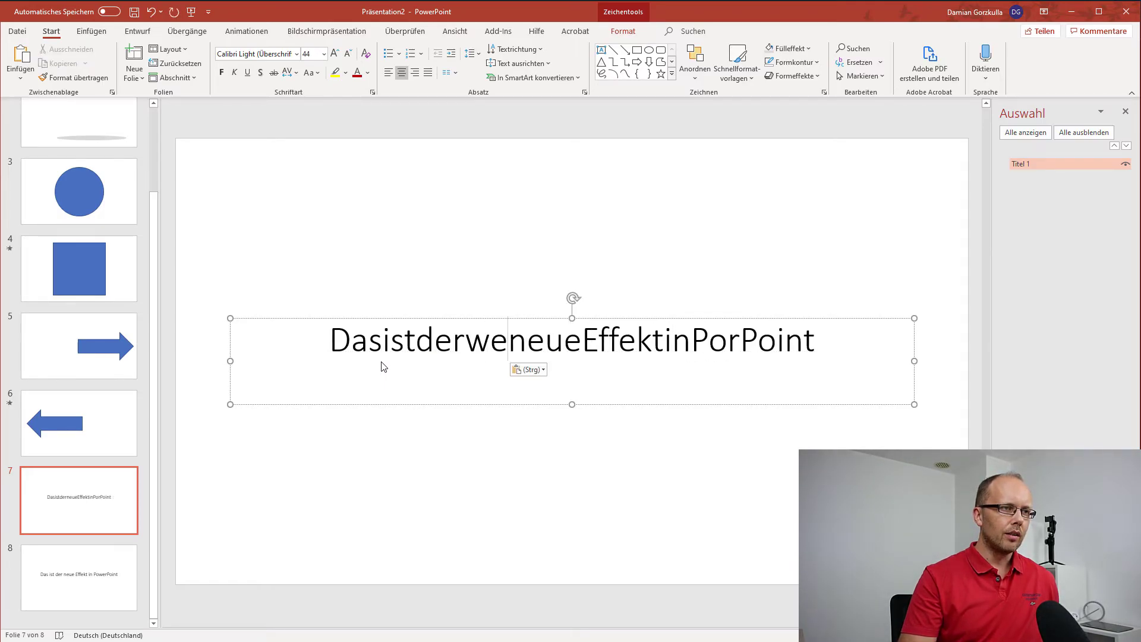
key("shift+Right")
key("shift+Right")
key("shift+Right")
key("shift+Right")
key("ctrl+c")
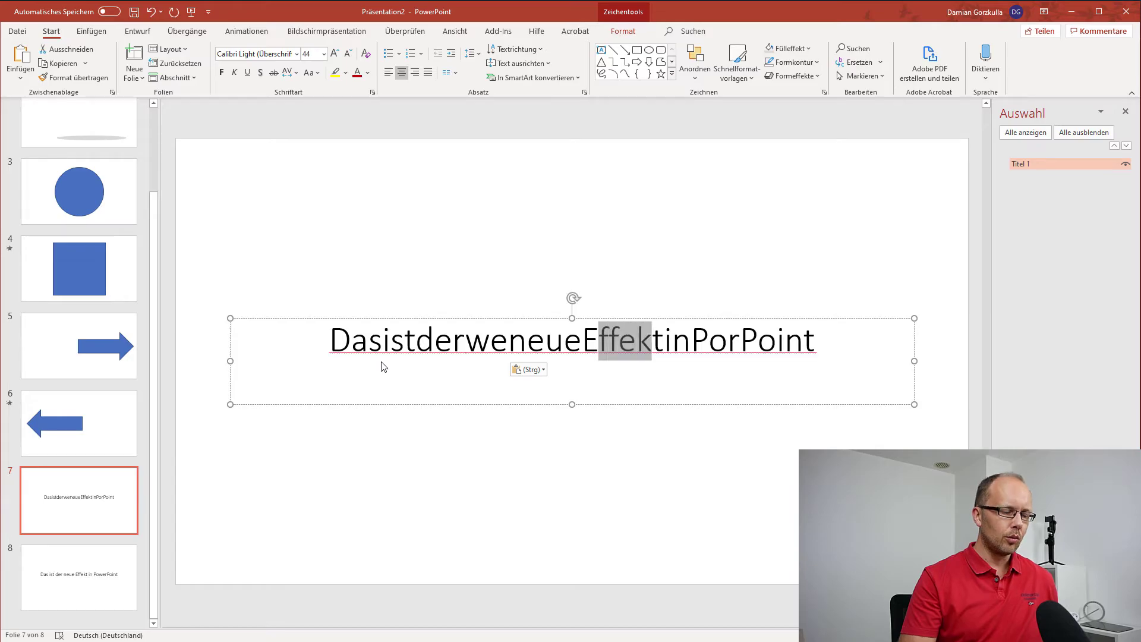
key("Delete")
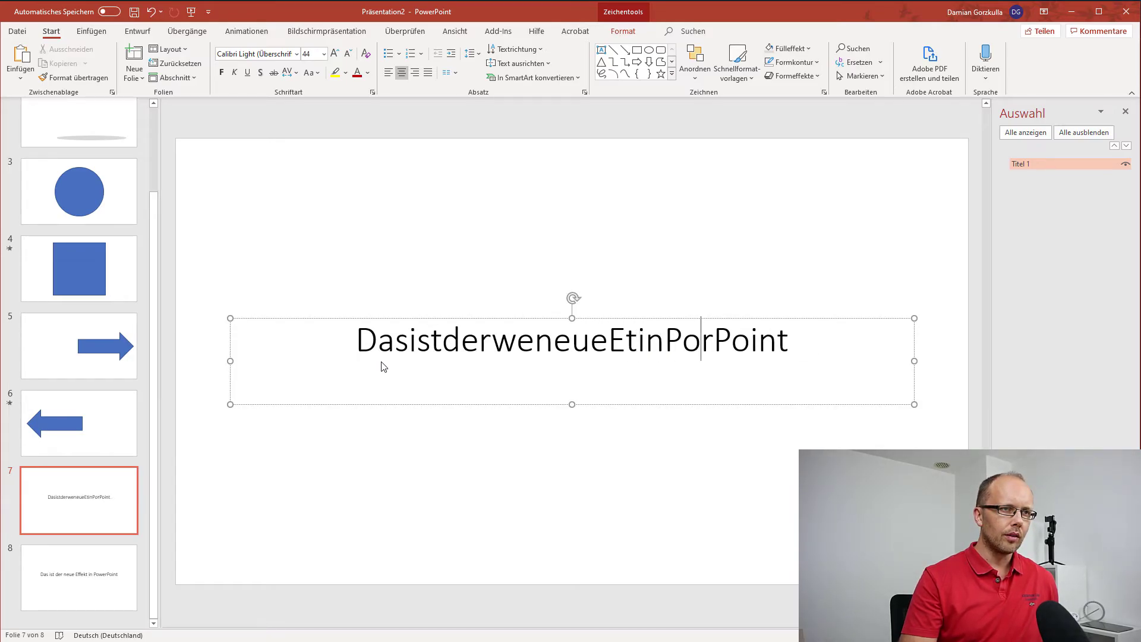
key("ctrl+v")
key("shift+Right")
key("shift+Right")
key("ctrl+c")
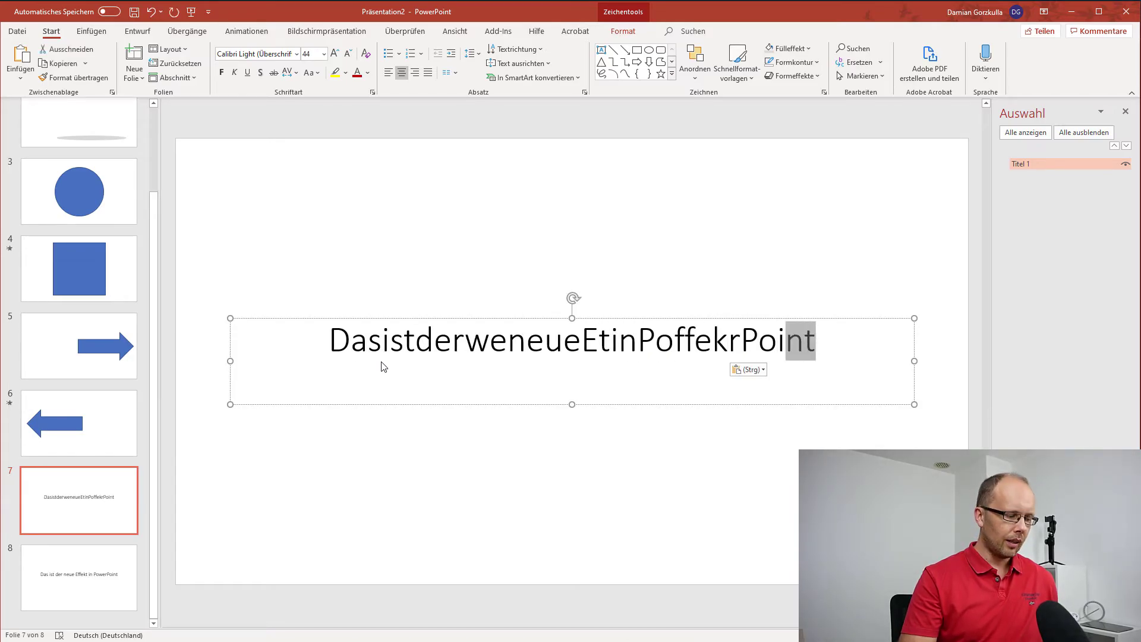
key("Delete")
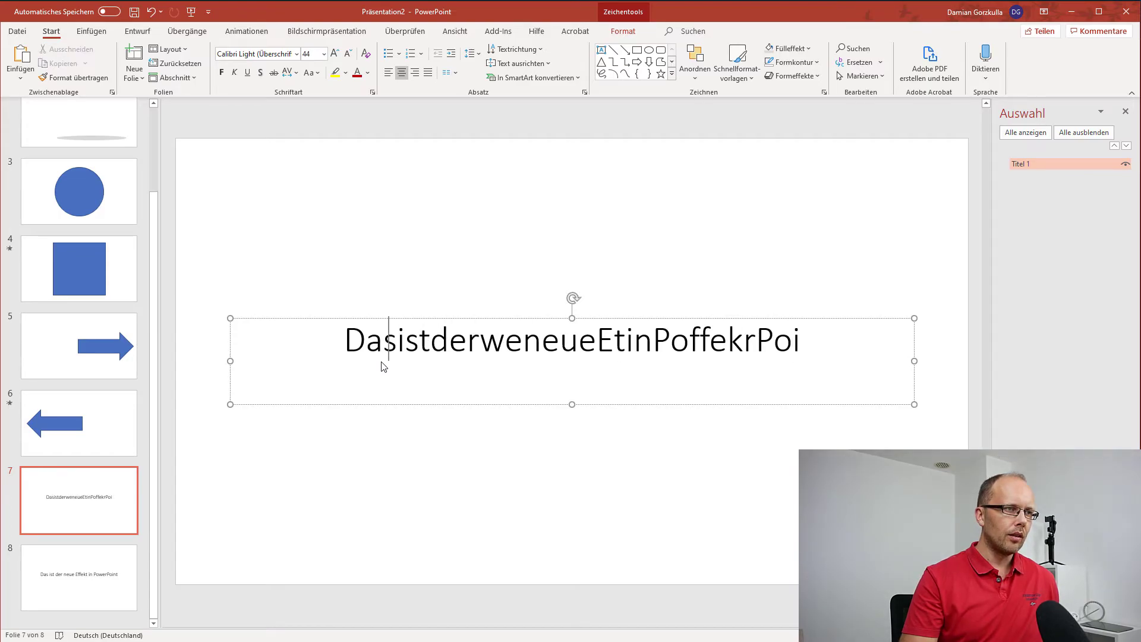
key("ctrl+v")
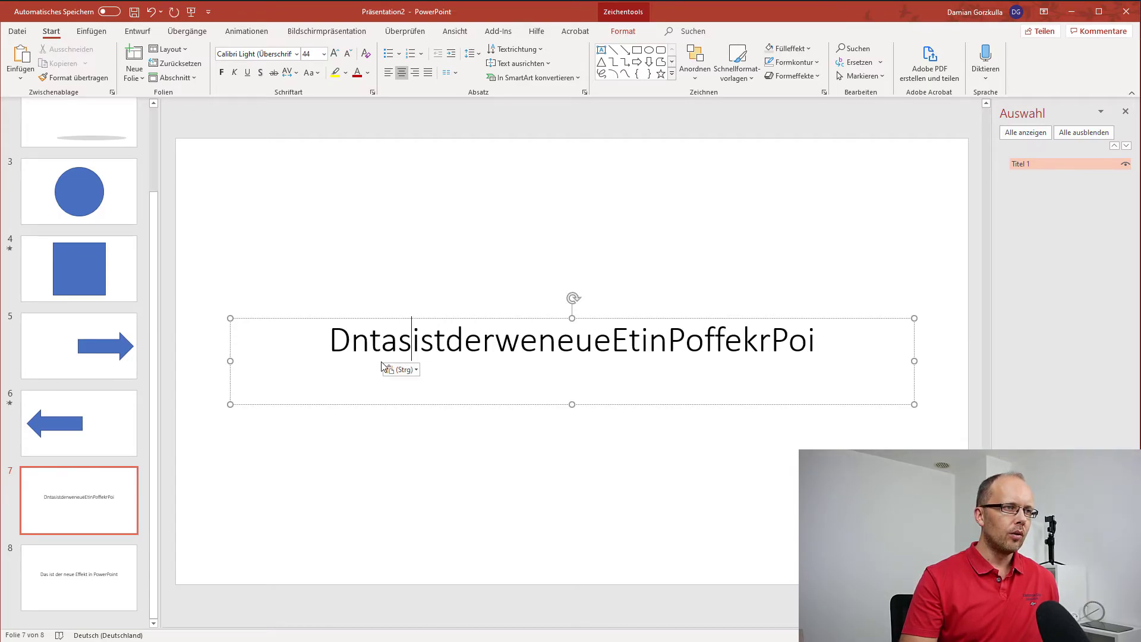
key("shift+Right")
key("shift+Right")
key("ctrl+x")
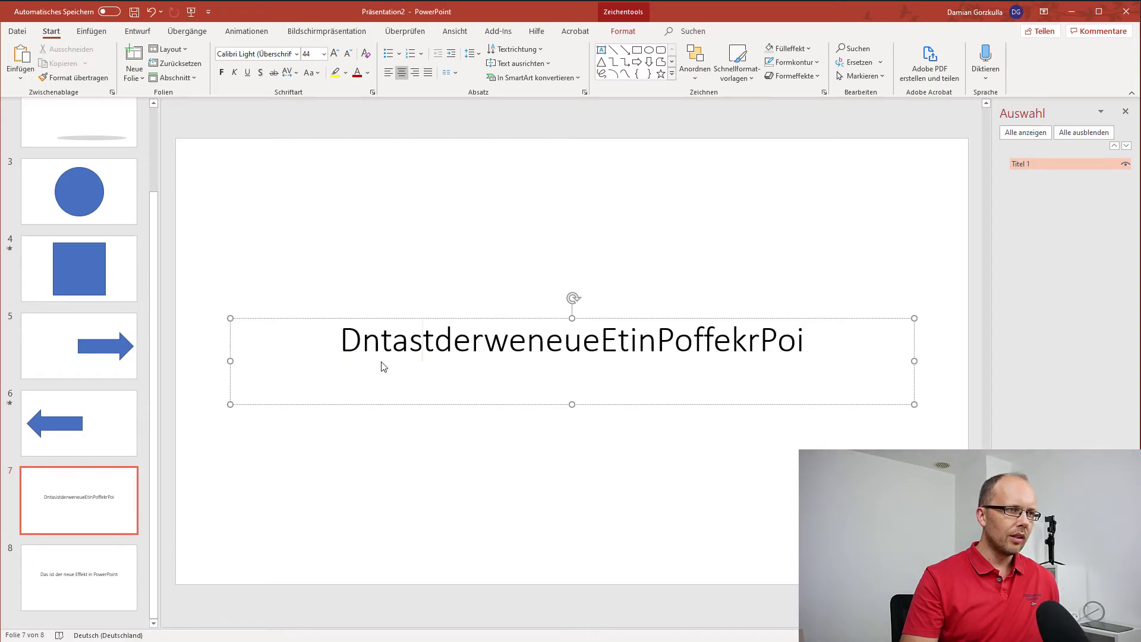
key("ctrl+v")
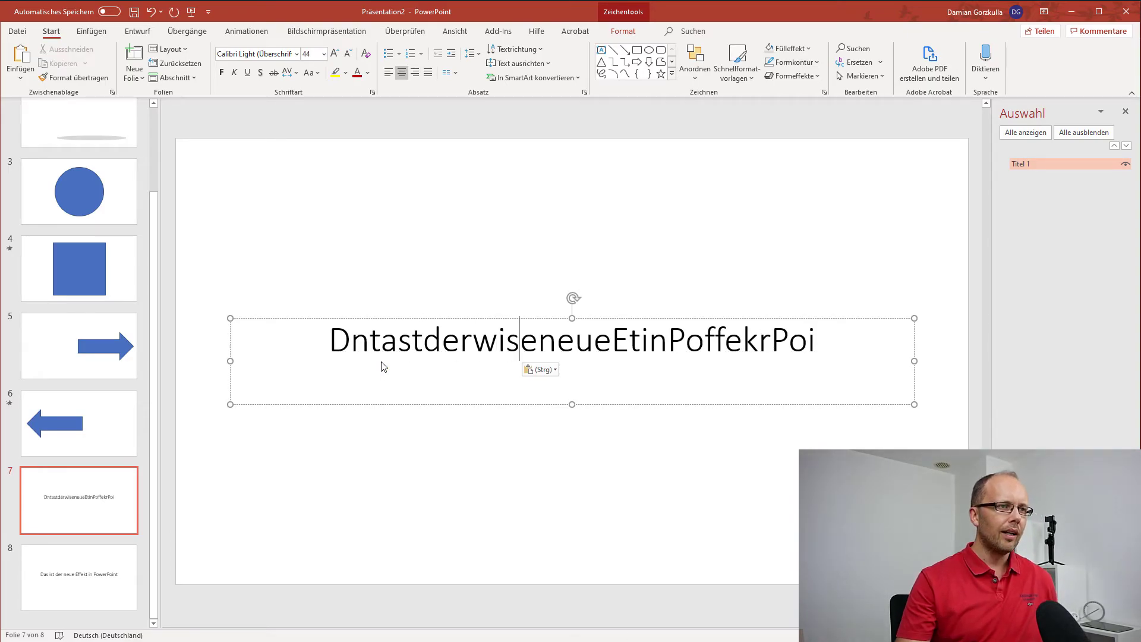
Apply a Morph transition to slide 8 with the Zeichen (characters) effect option.
left_click(124, 562)
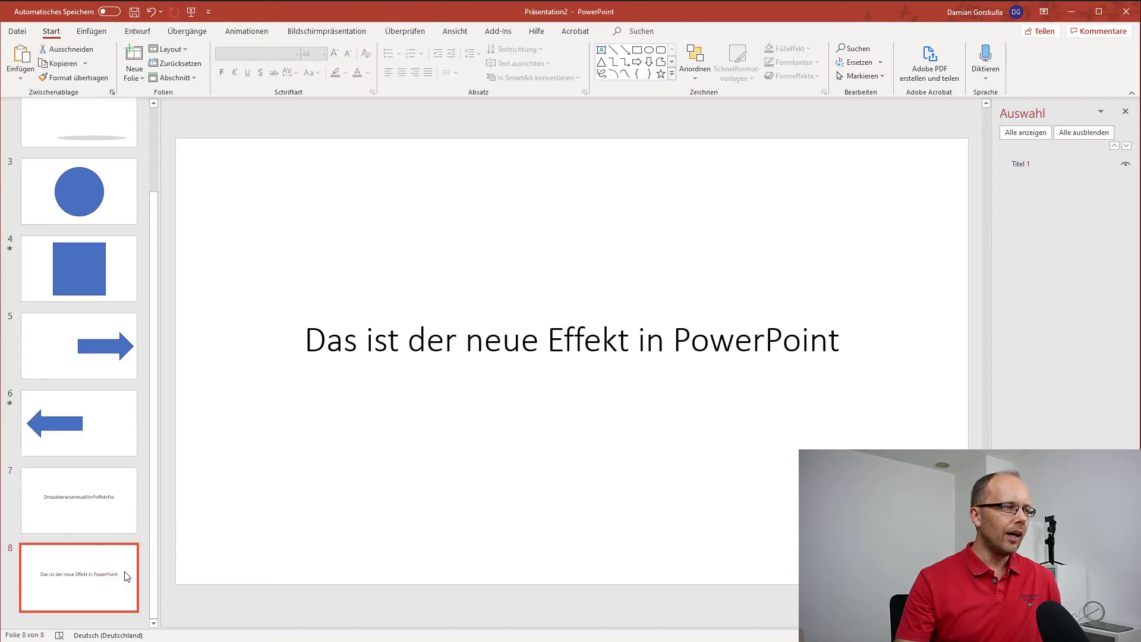
left_click(116, 512)
left_click(121, 573)
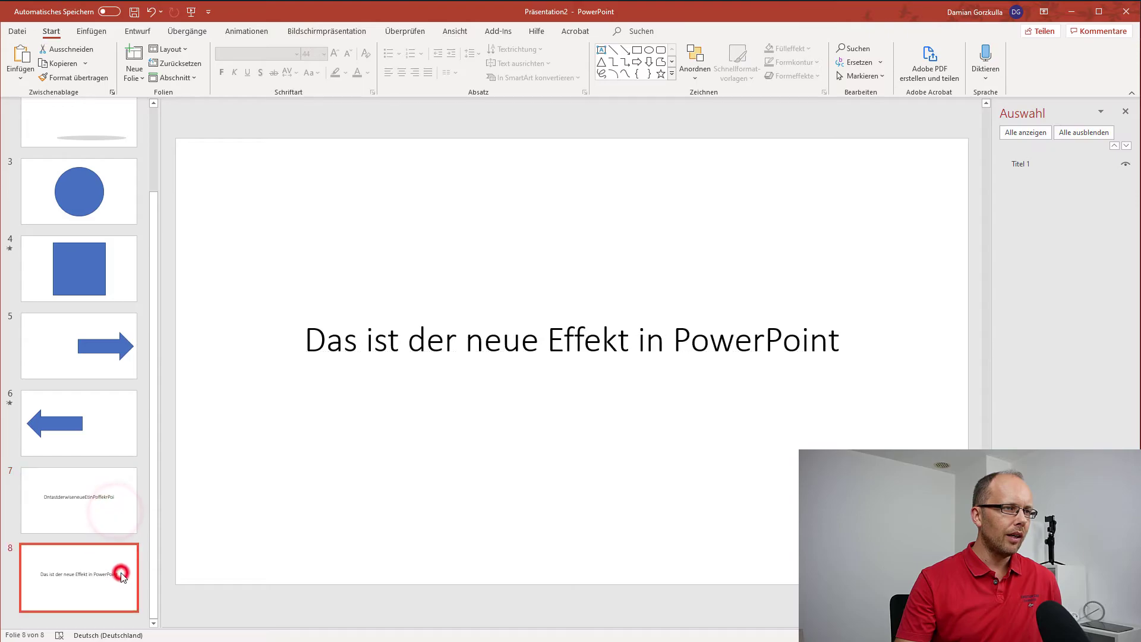
left_click(183, 32)
left_click(124, 58)
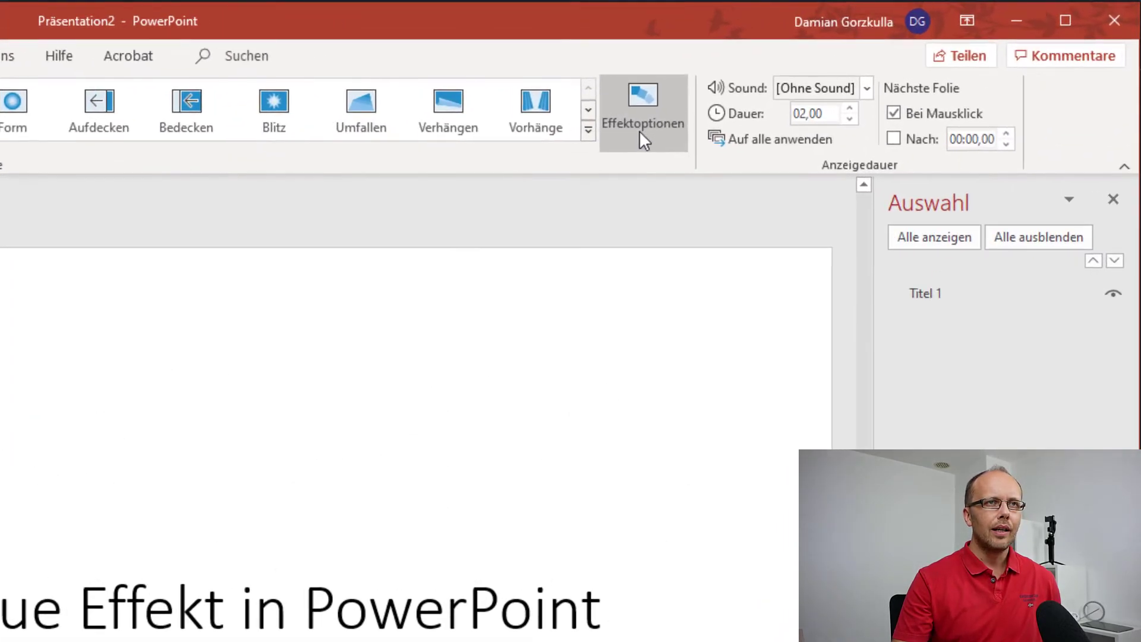
left_click(641, 140)
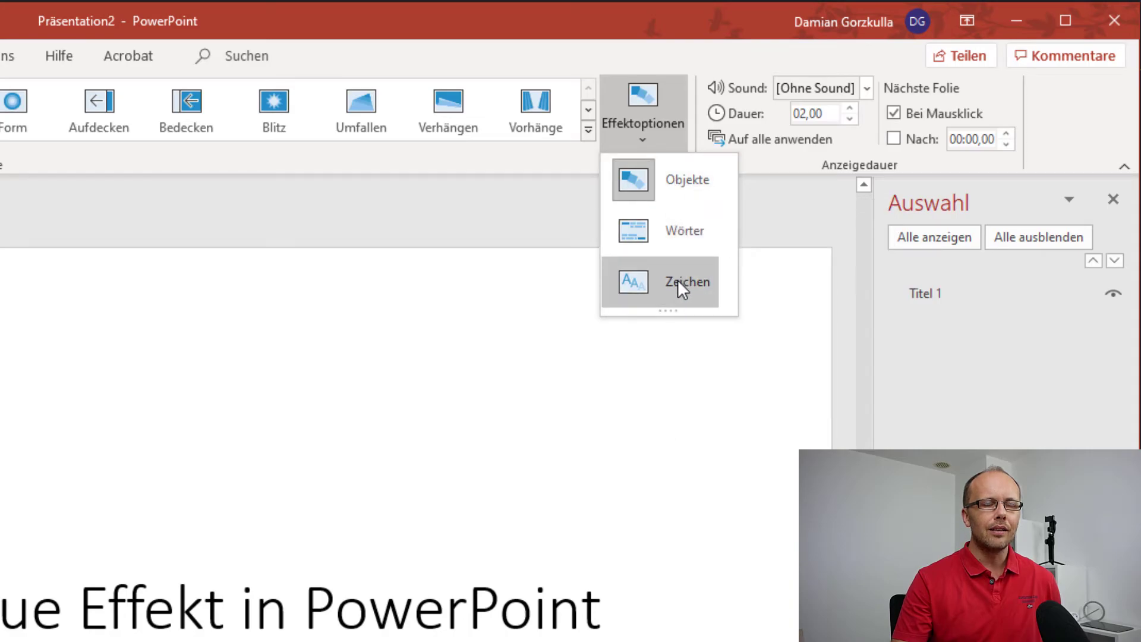
mouse_move(686, 281)
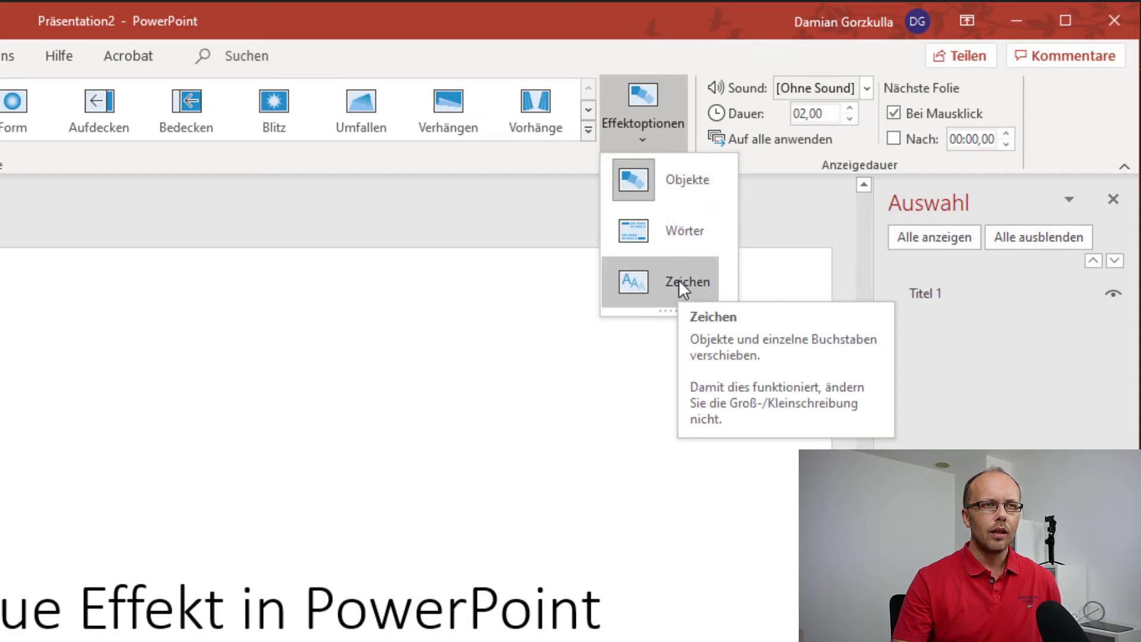
left_click(683, 279)
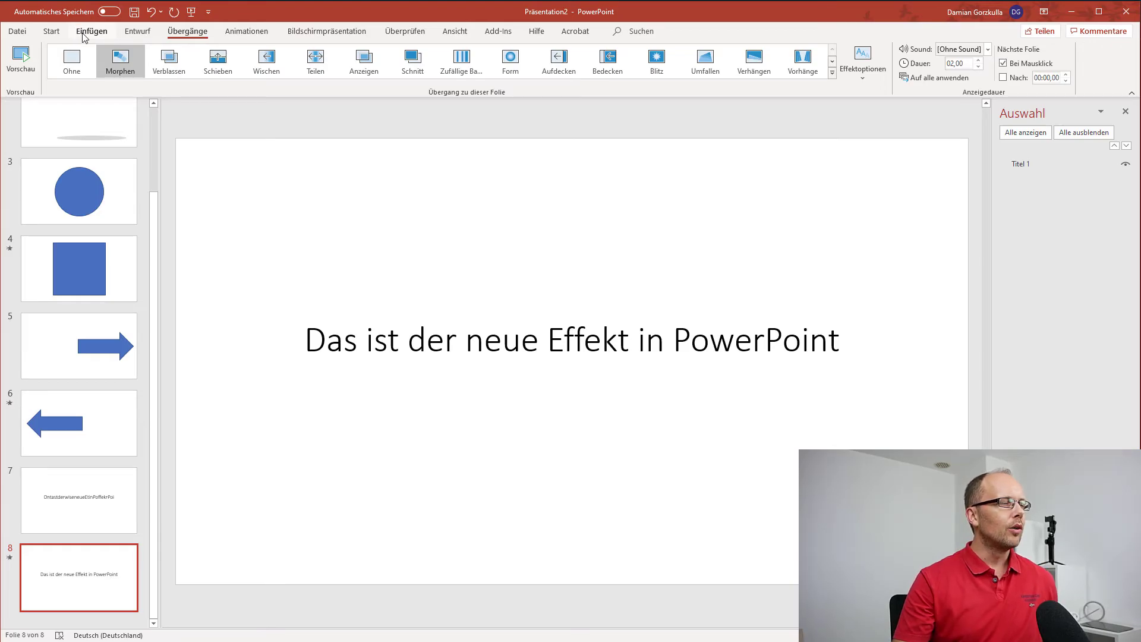
Add a blank slide 9 with a small text box at its centre.
left_click(53, 34)
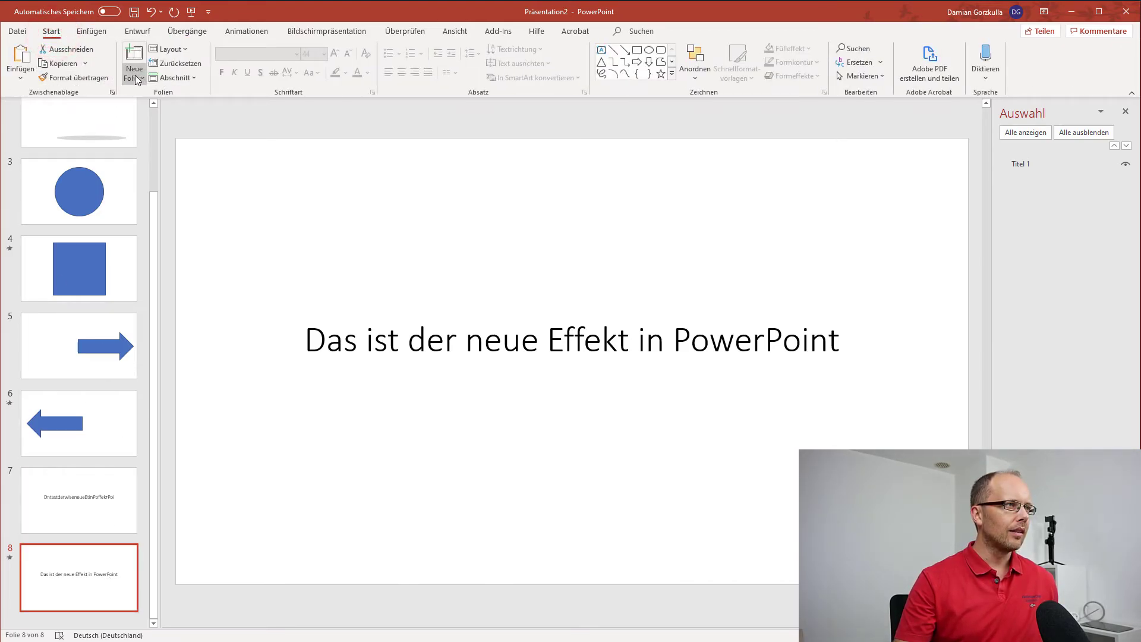
left_click(134, 74)
left_click(151, 237)
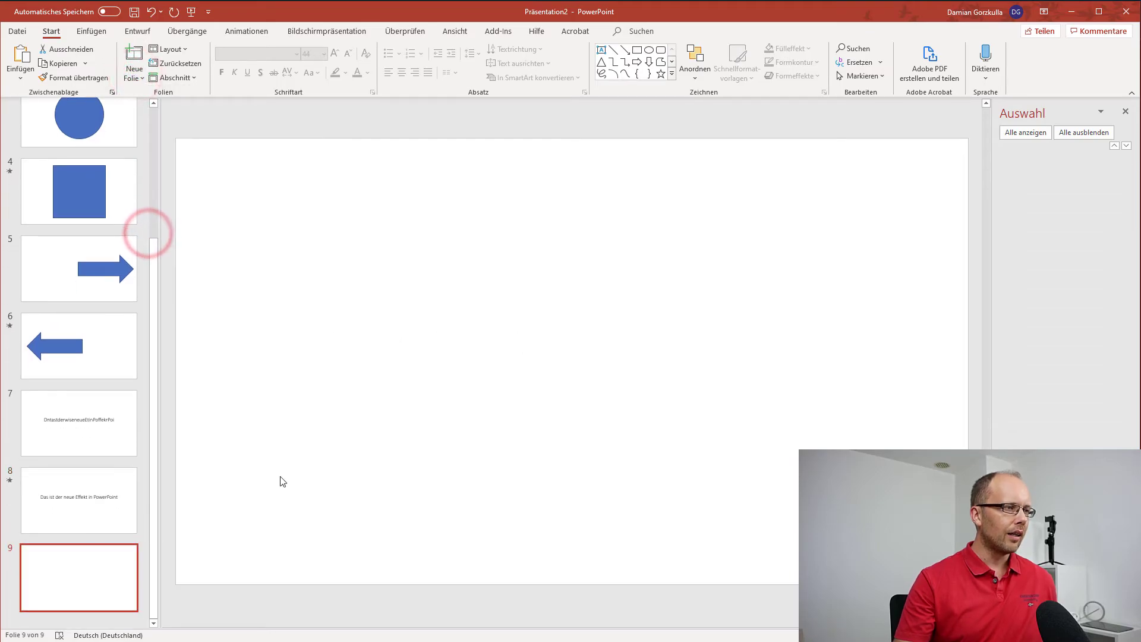
left_click(356, 336)
type(".")
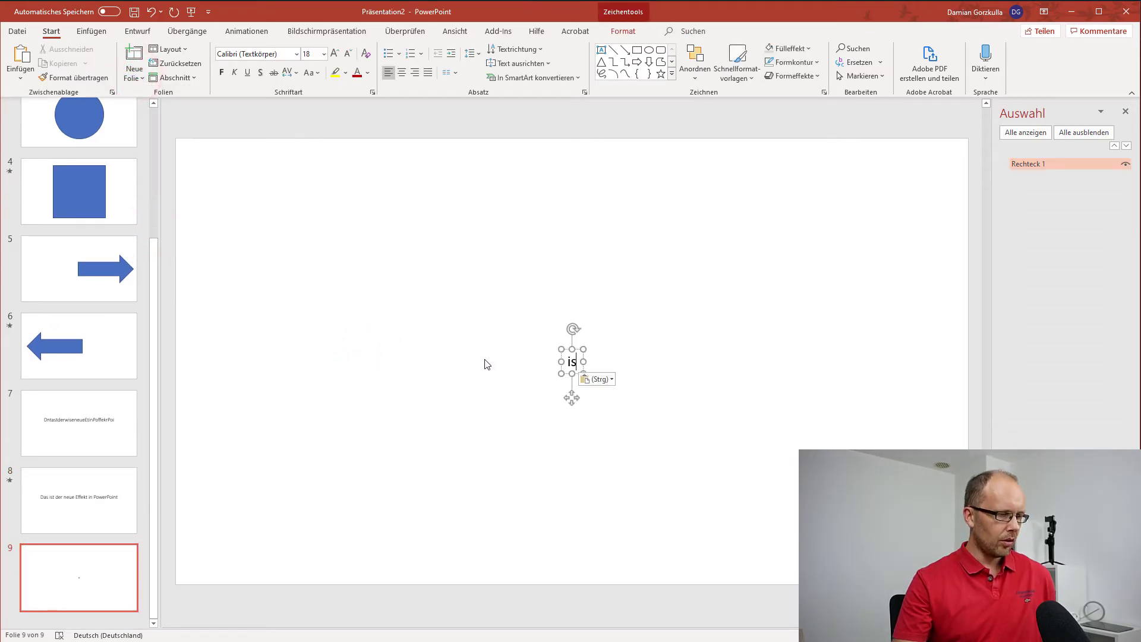
left_click(343, 434)
Paste slide 8's title onto slide 9 and duplicate slide 9 as slide 10.
left_click(120, 496)
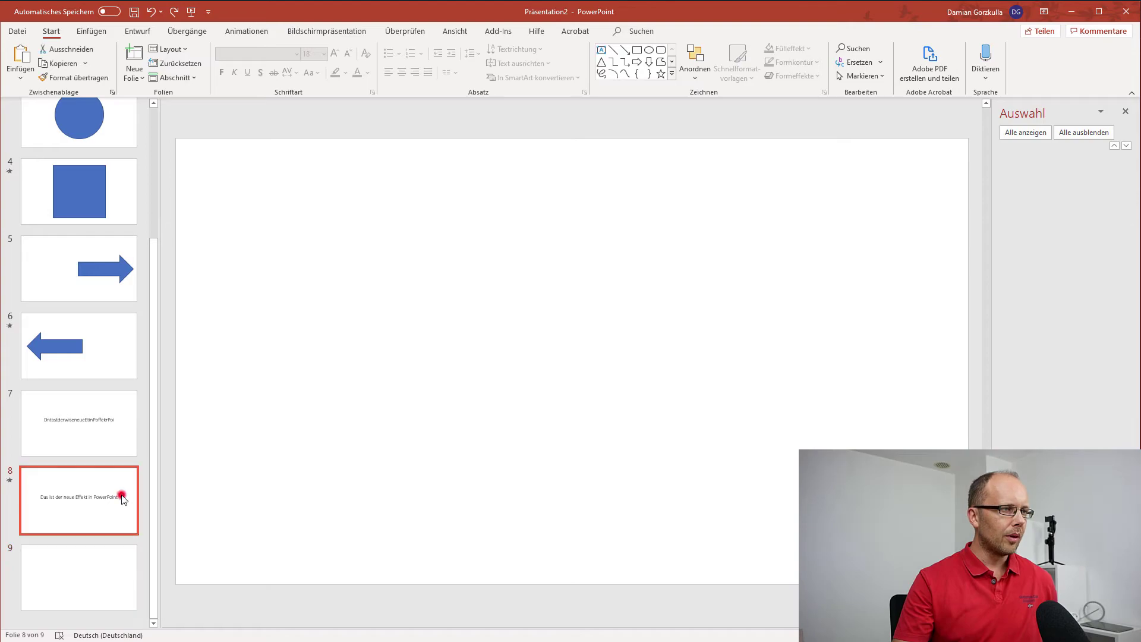
left_click(448, 307)
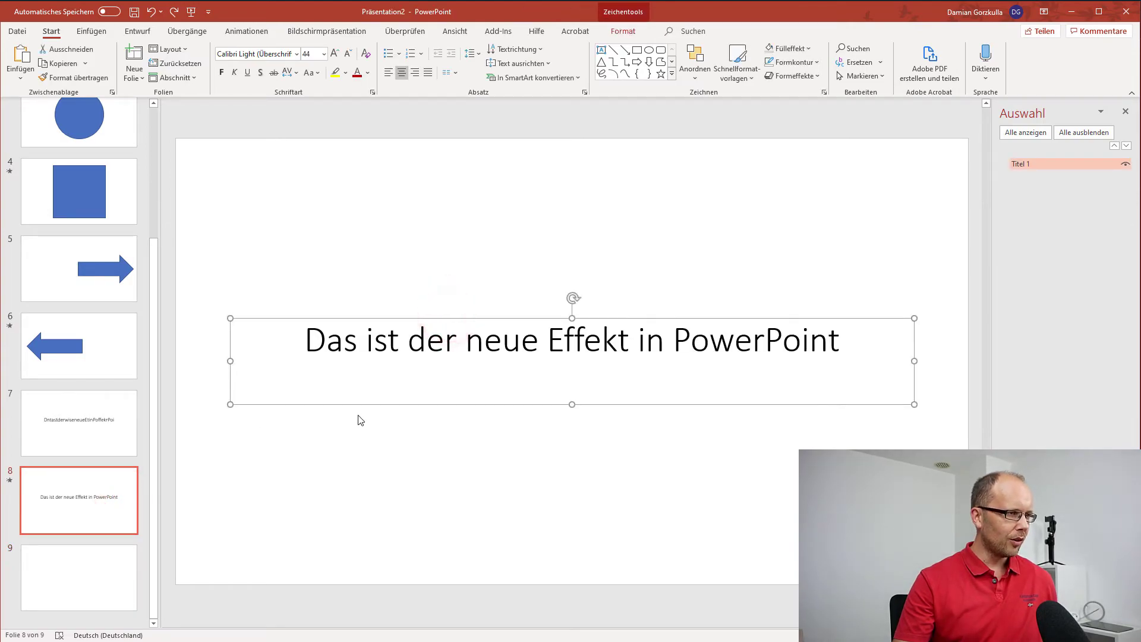
left_click(109, 571)
key("ctrl+v")
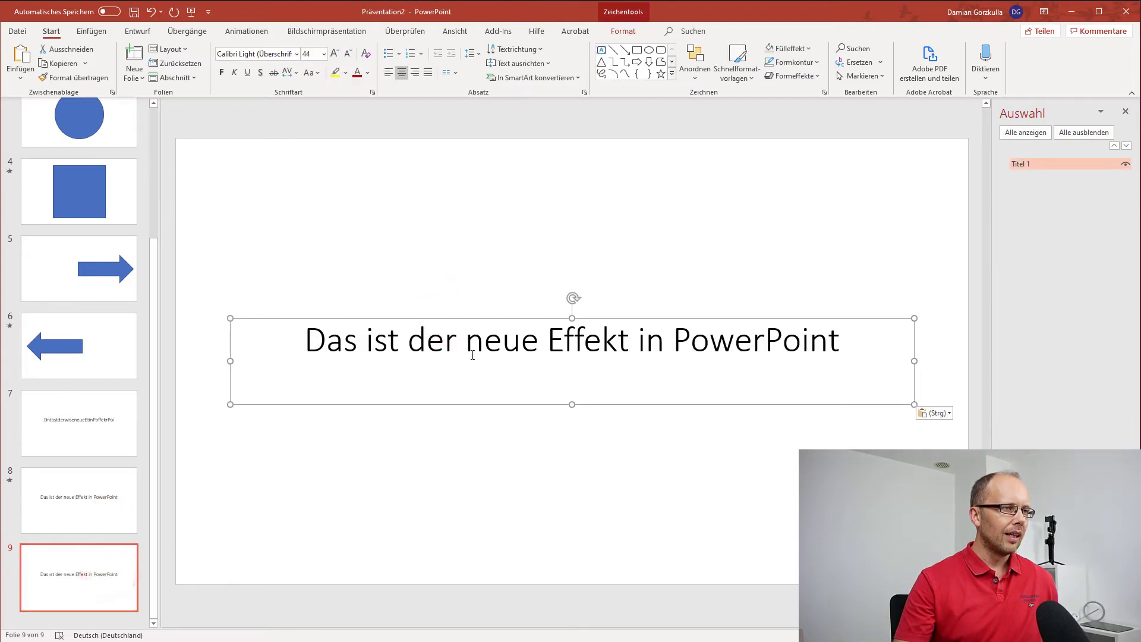
left_click(113, 601)
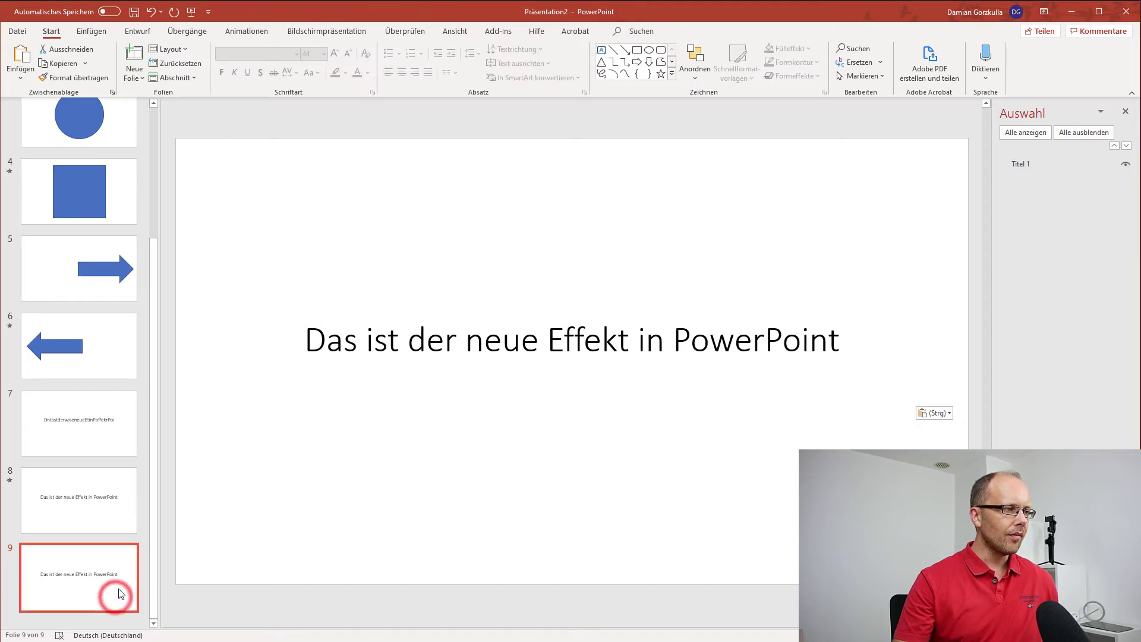
key("ctrl+d")
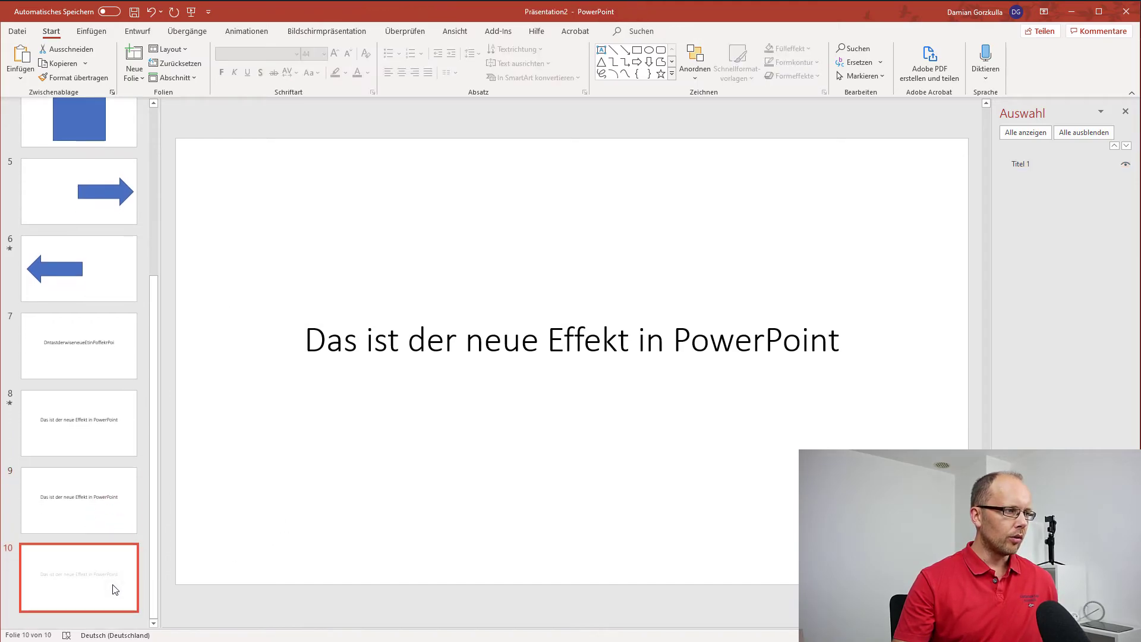
left_click(131, 501)
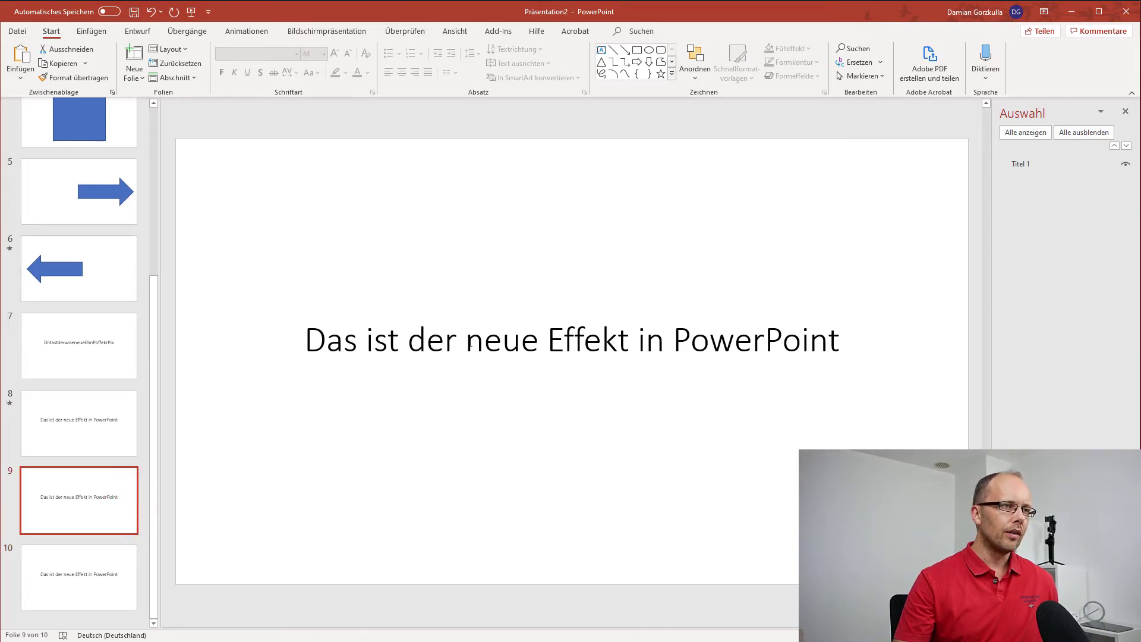
Move 'neue' and 'Das' so slide 9's title reads 'ist neue der Effekt in PowerPoint Das'.
left_click_drag(466, 342, 534, 346)
key("ctrl+c")
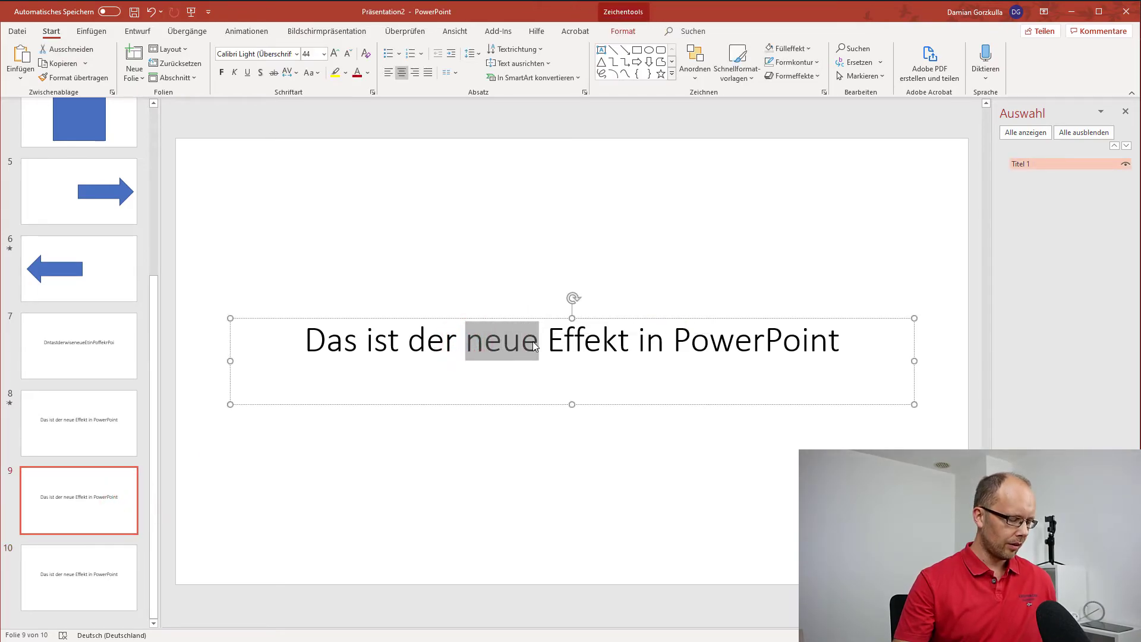
key("Delete")
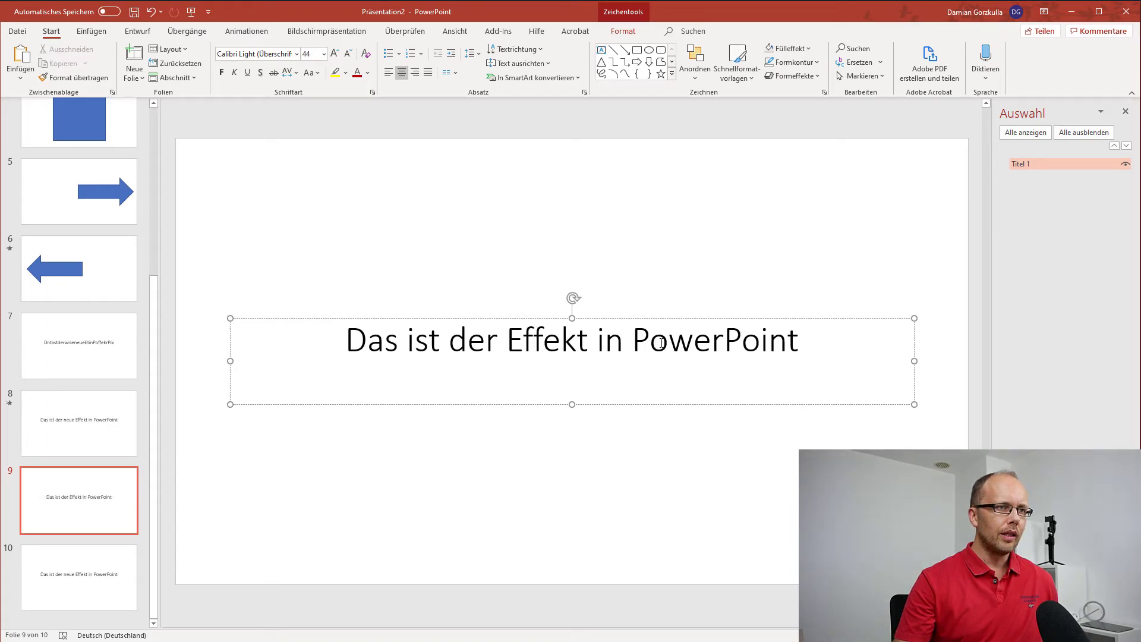
key("ctrl+v")
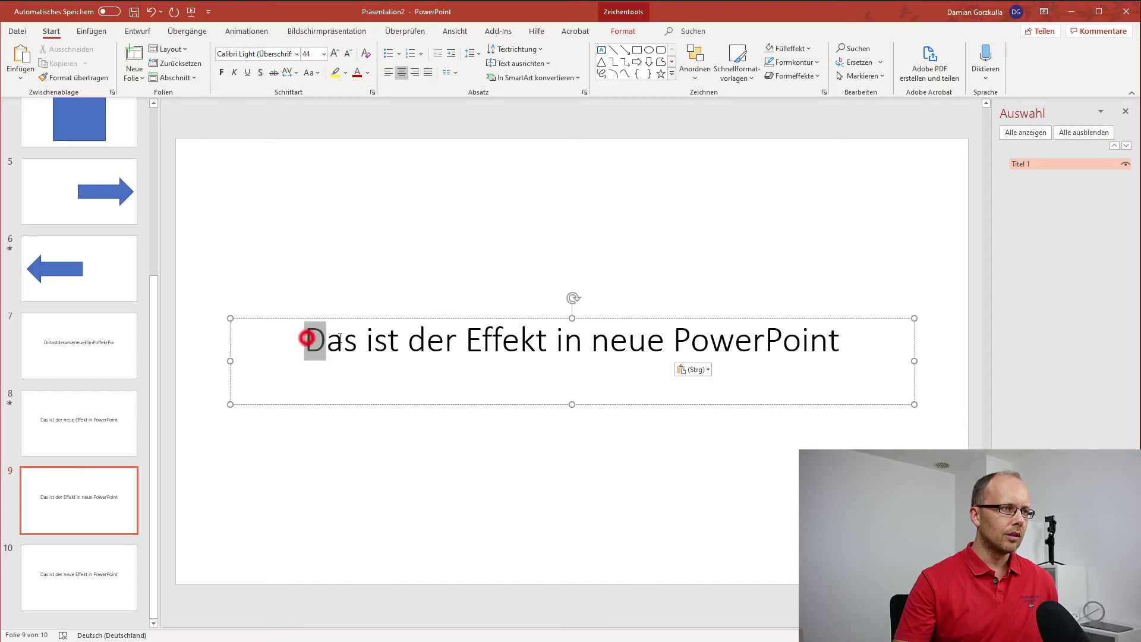
left_click_drag(308, 340, 361, 341)
key("ctrl+c")
key("Delete")
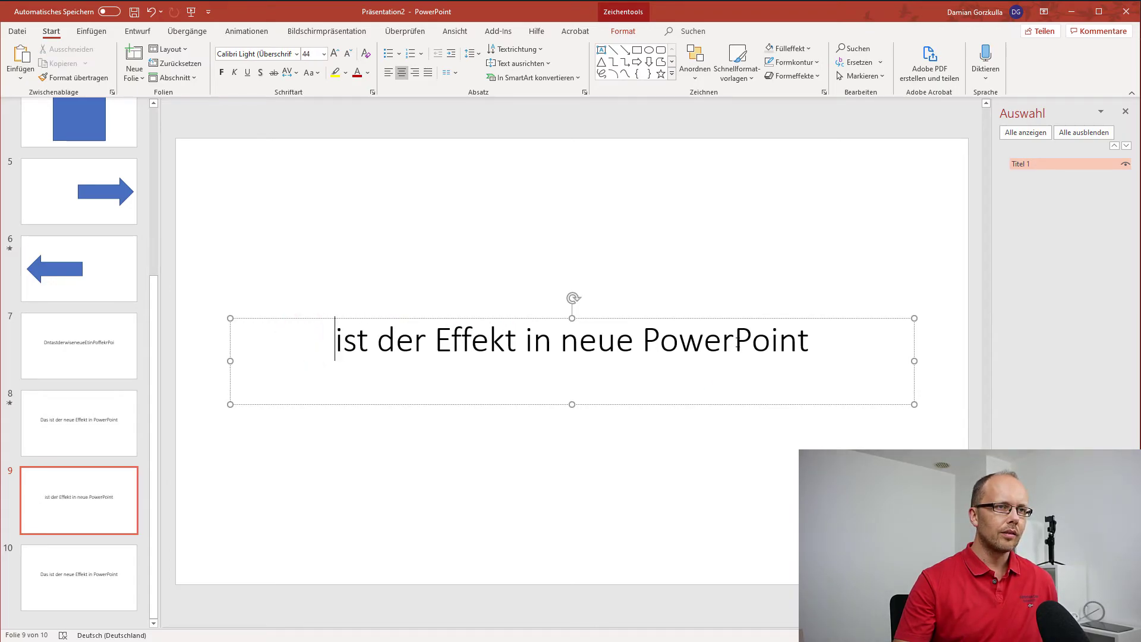
key("ctrl+v")
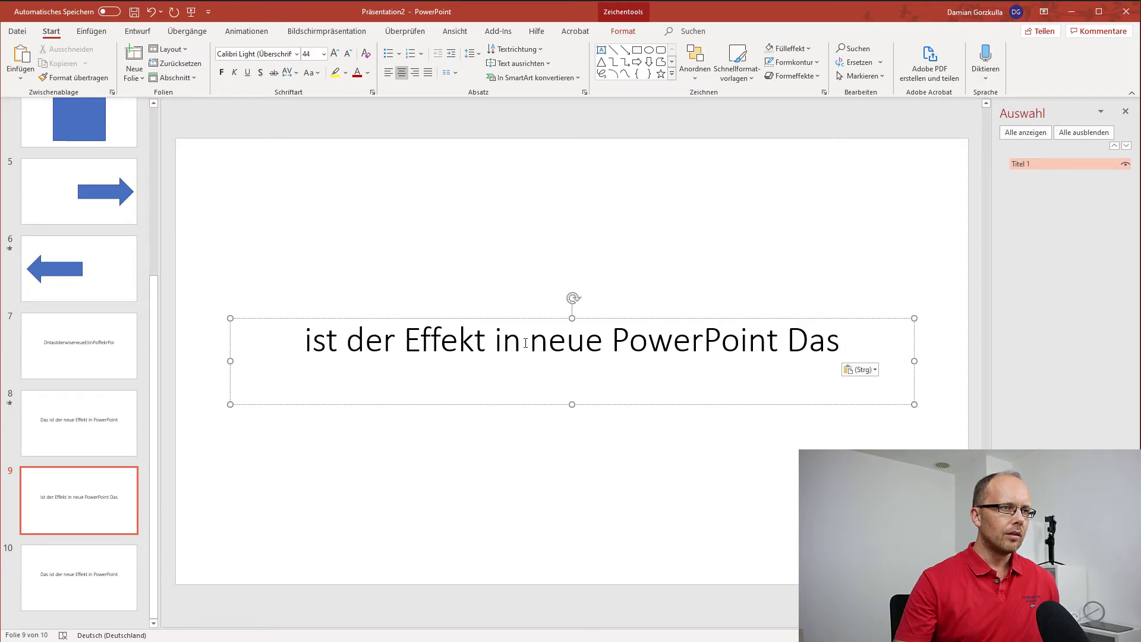
left_click_drag(529, 342, 603, 342)
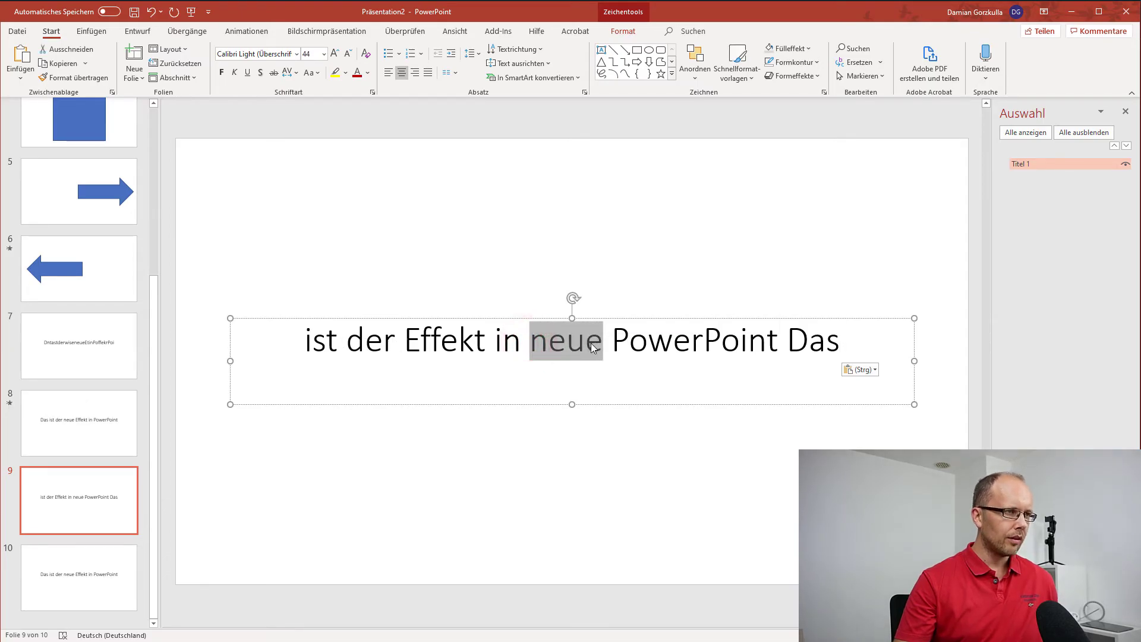
key("Delete")
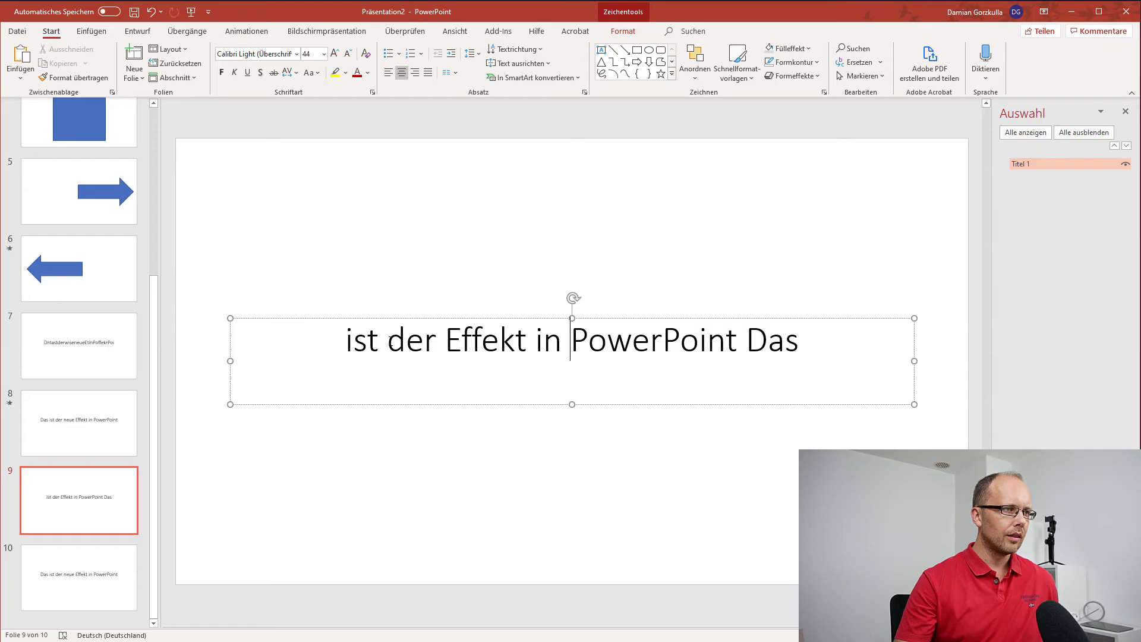
left_click(389, 341)
type("neue")
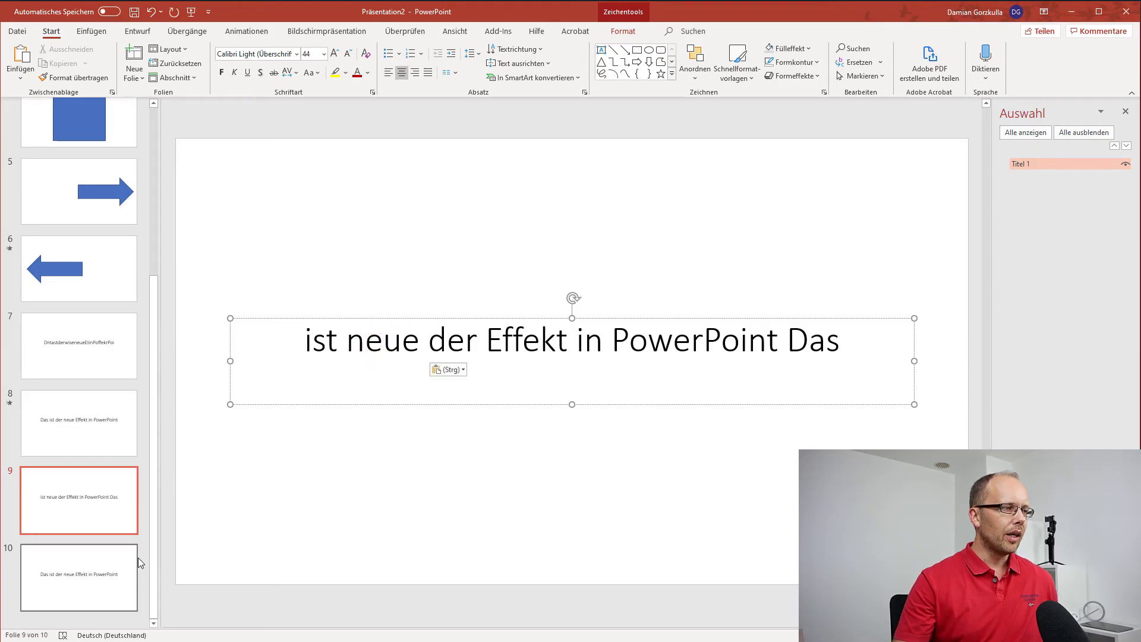
left_click(128, 569)
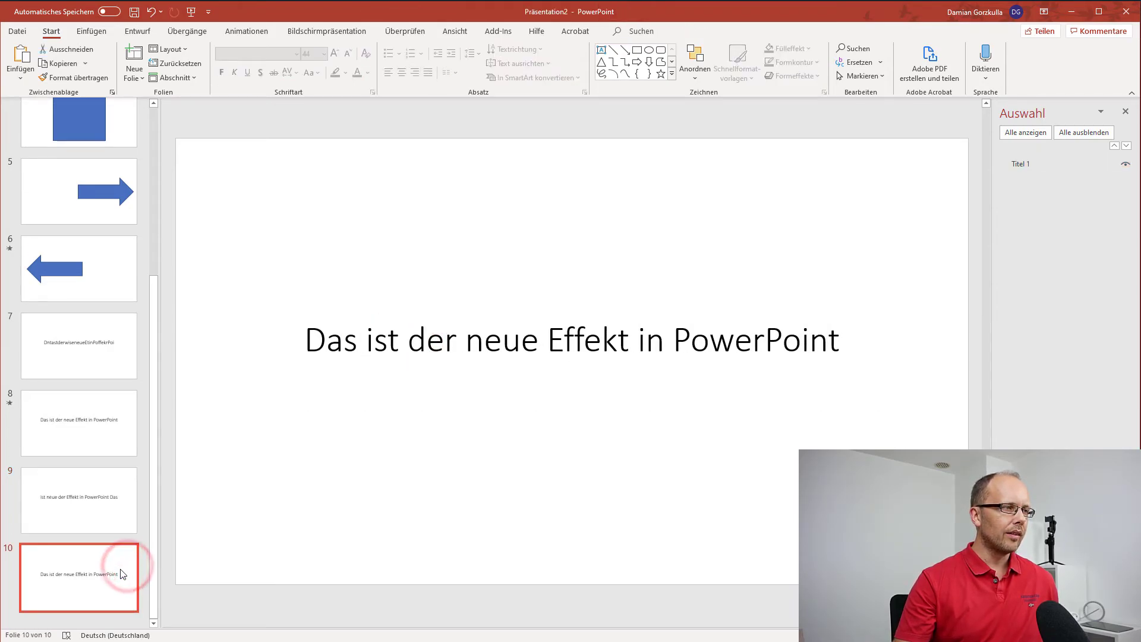
Apply a Morph transition to slide 10 with the Wörter (words) effect option.
left_click(188, 31)
left_click(121, 61)
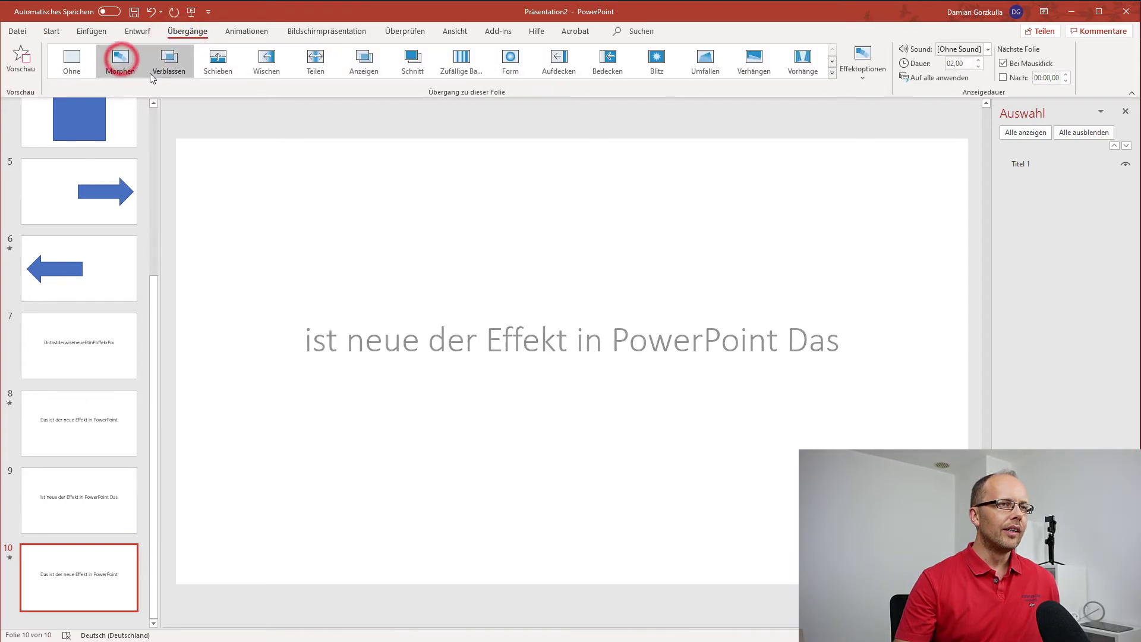
left_click(863, 67)
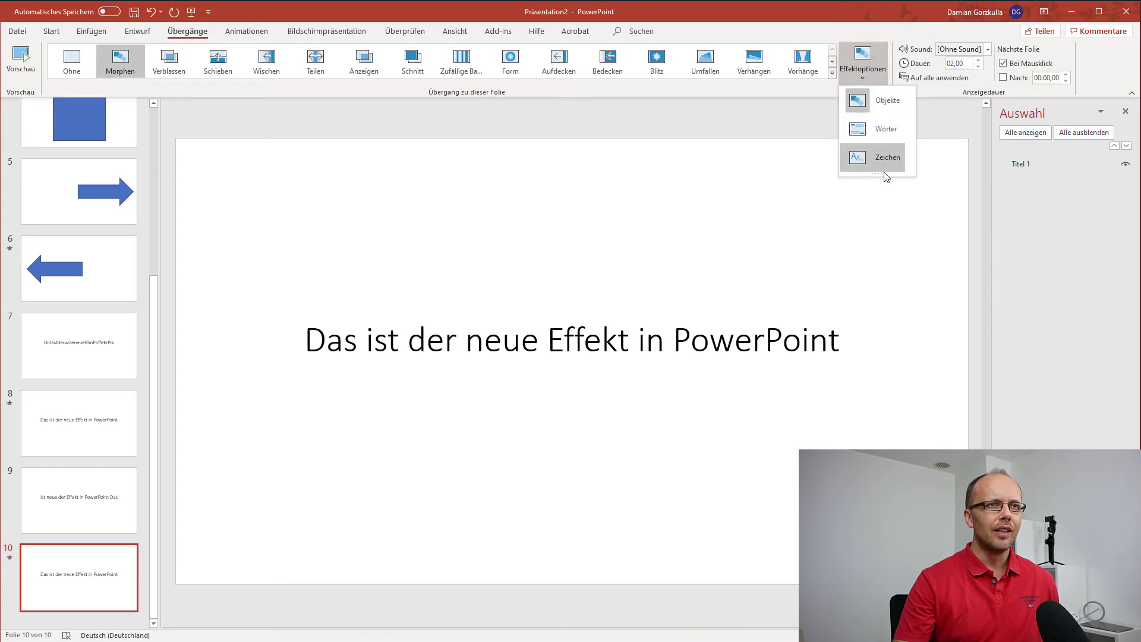
left_click(884, 132)
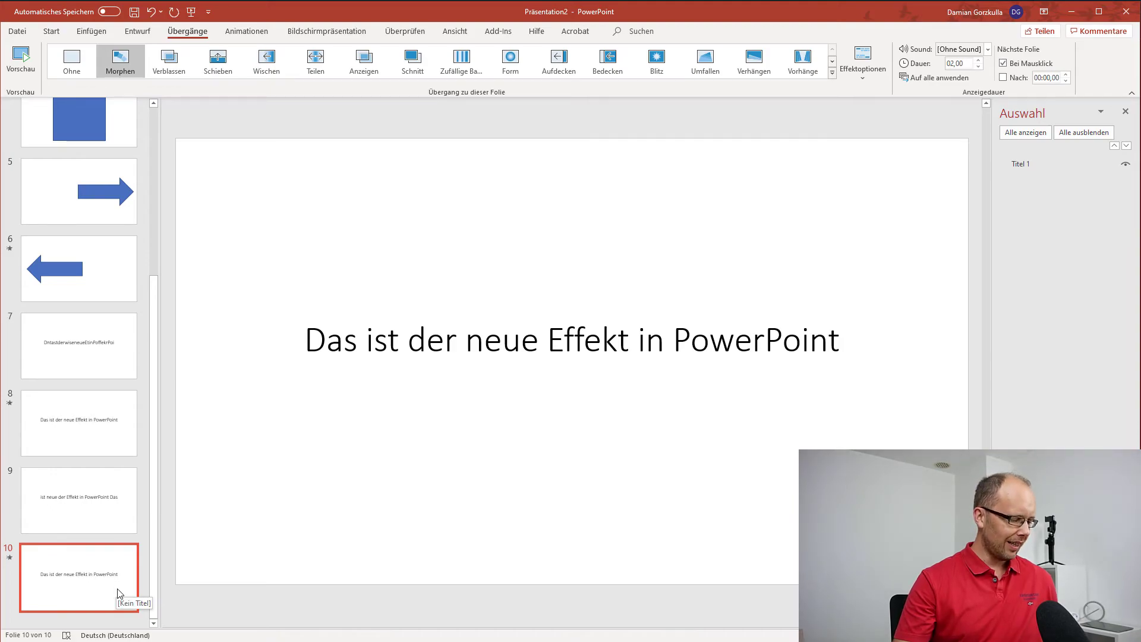
Select slide 10's title box for copying and add a new blank slide 11.
left_click(348, 382)
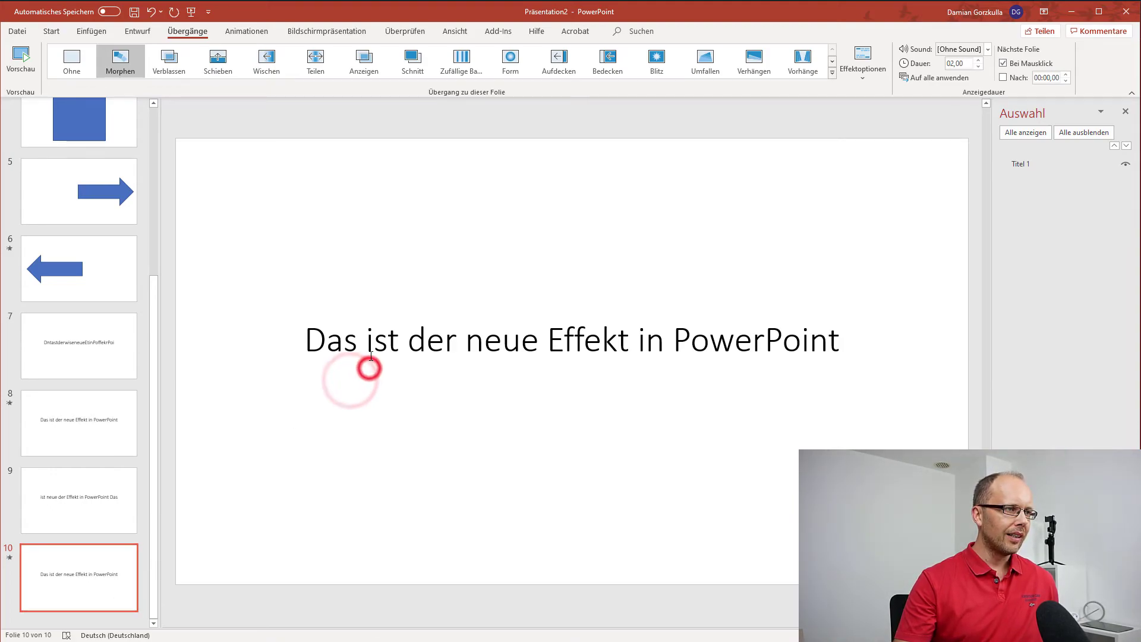
left_click(370, 359)
left_click(369, 402)
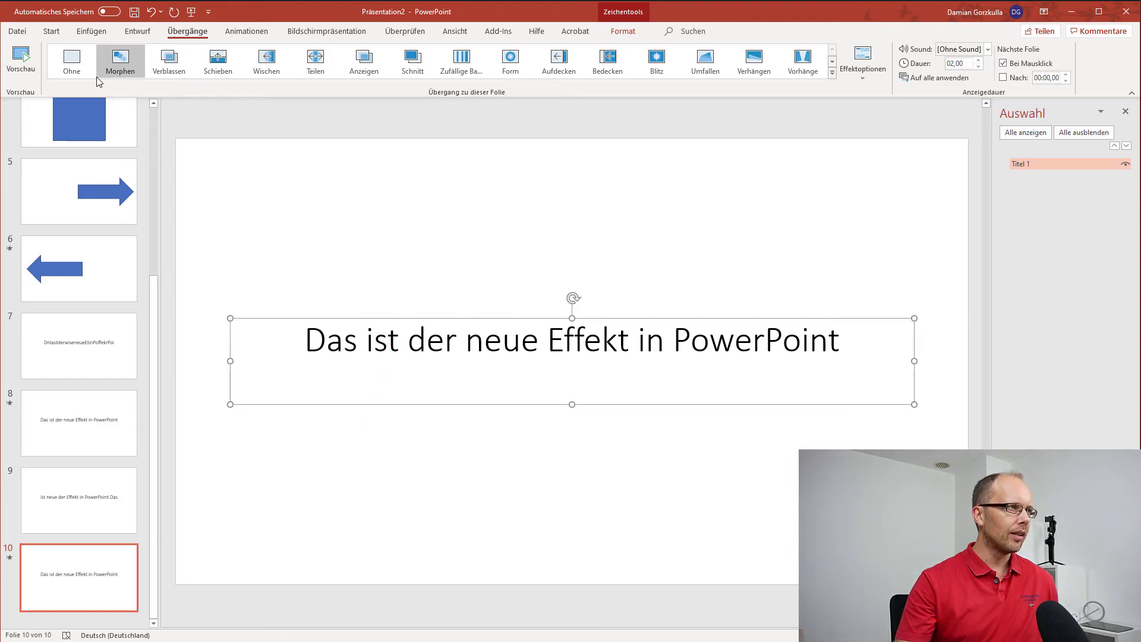
left_click(48, 32)
left_click(144, 81)
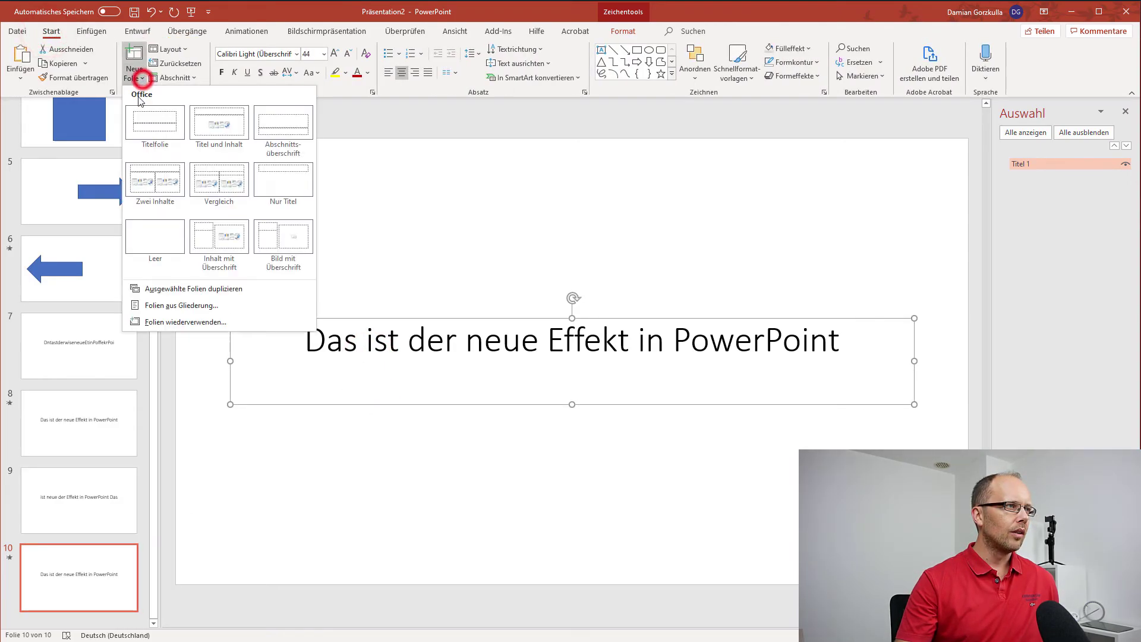
left_click(145, 232)
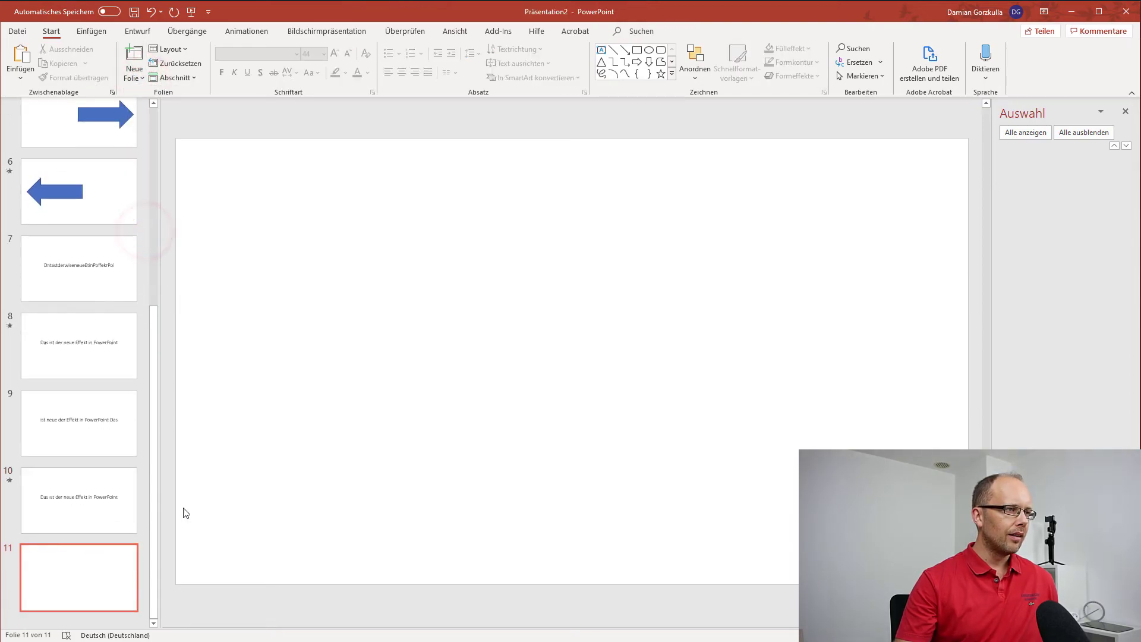
Paste the sentence onto slide 11 and make 'neue Effekt' 66 pt, bold and dark red.
key("ctrl+v")
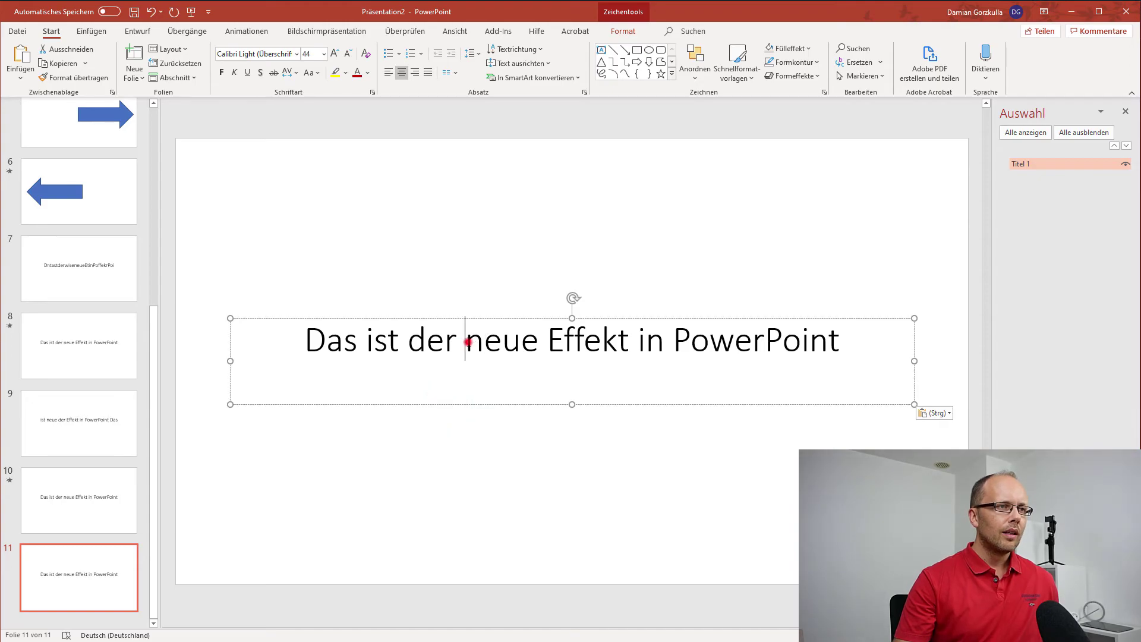
left_click_drag(468, 342, 611, 341)
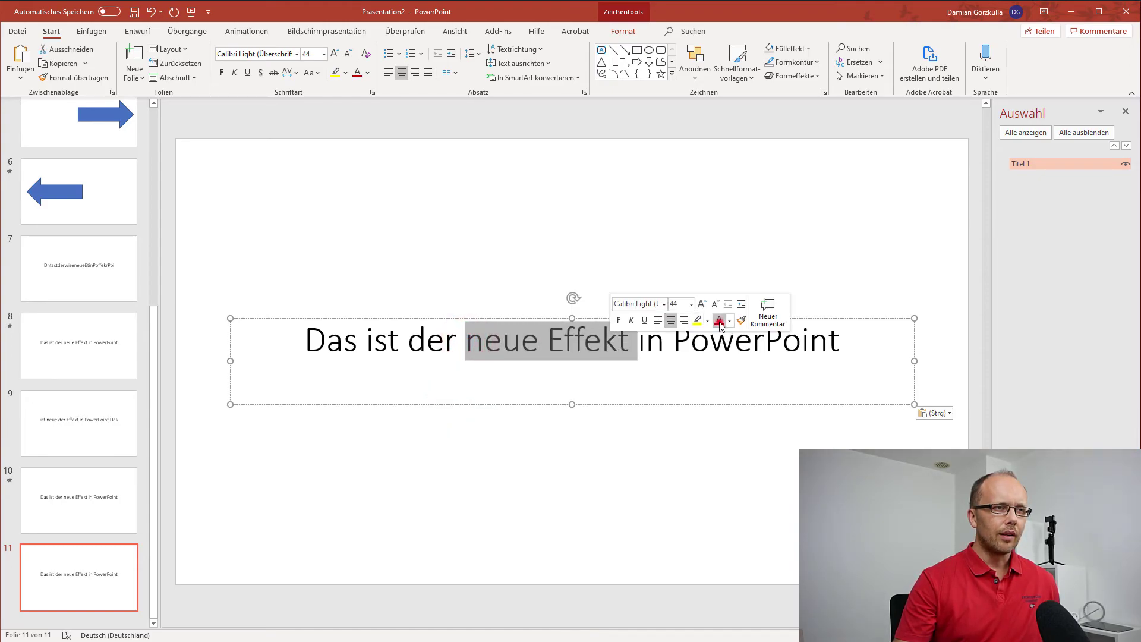
left_click(700, 305)
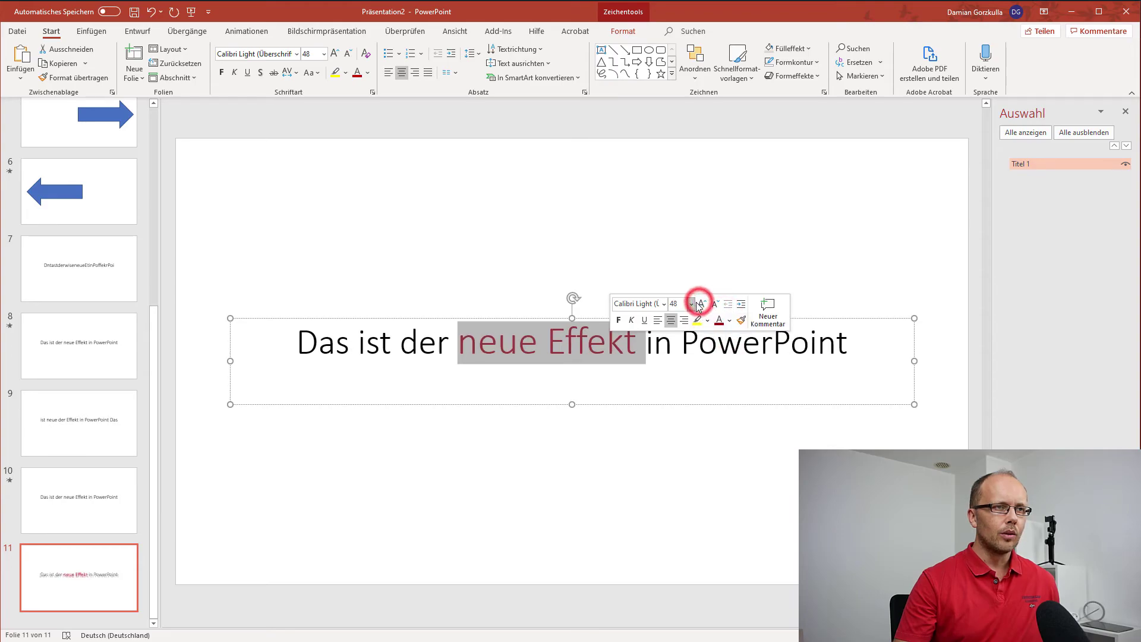
left_click(701, 304)
left_click(701, 304)
left_click(701, 304)
left_click(620, 321)
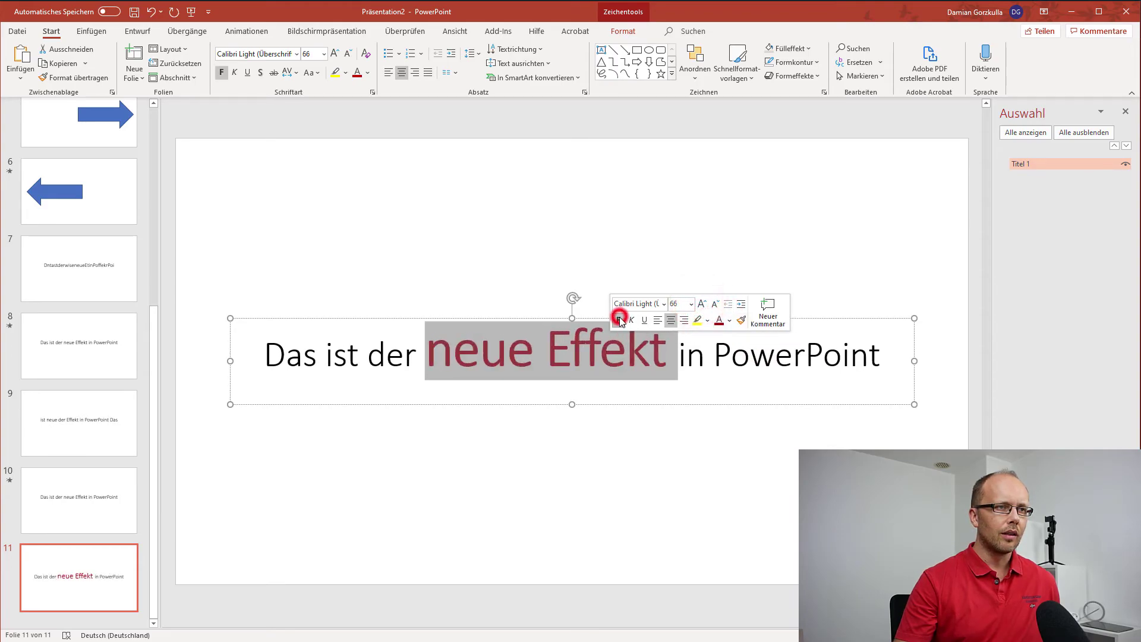
left_click(685, 363)
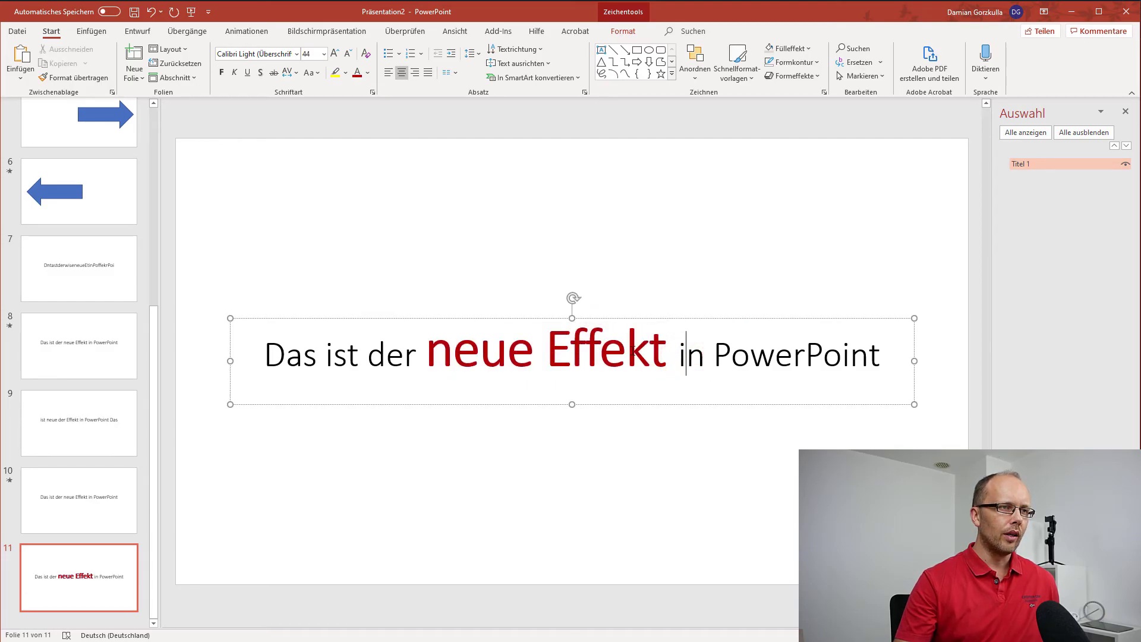
left_click(113, 588)
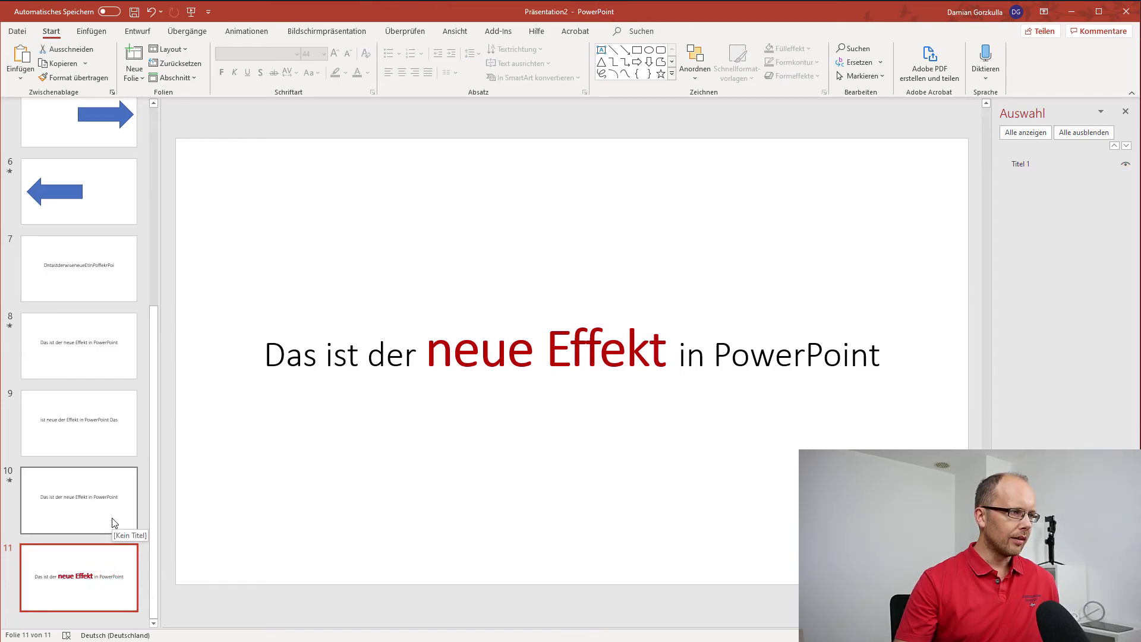
Duplicate slide 11 as slide 12 and give 'neue Effekt' the plain formatting of 'ist'.
left_click(110, 516)
left_click(99, 580)
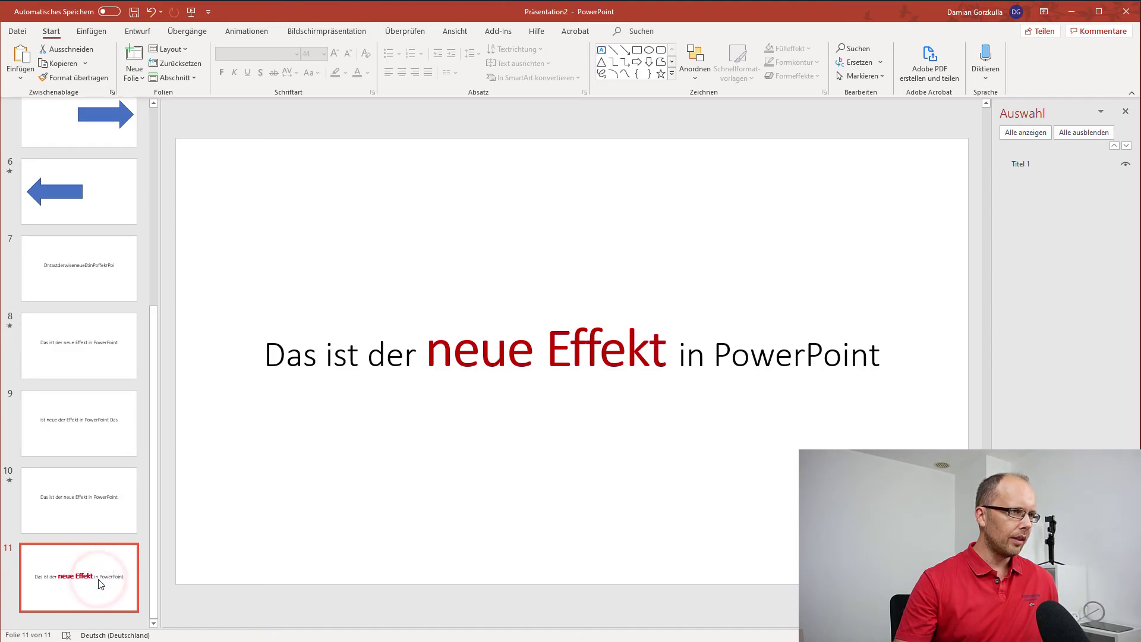
key("ctrl+d")
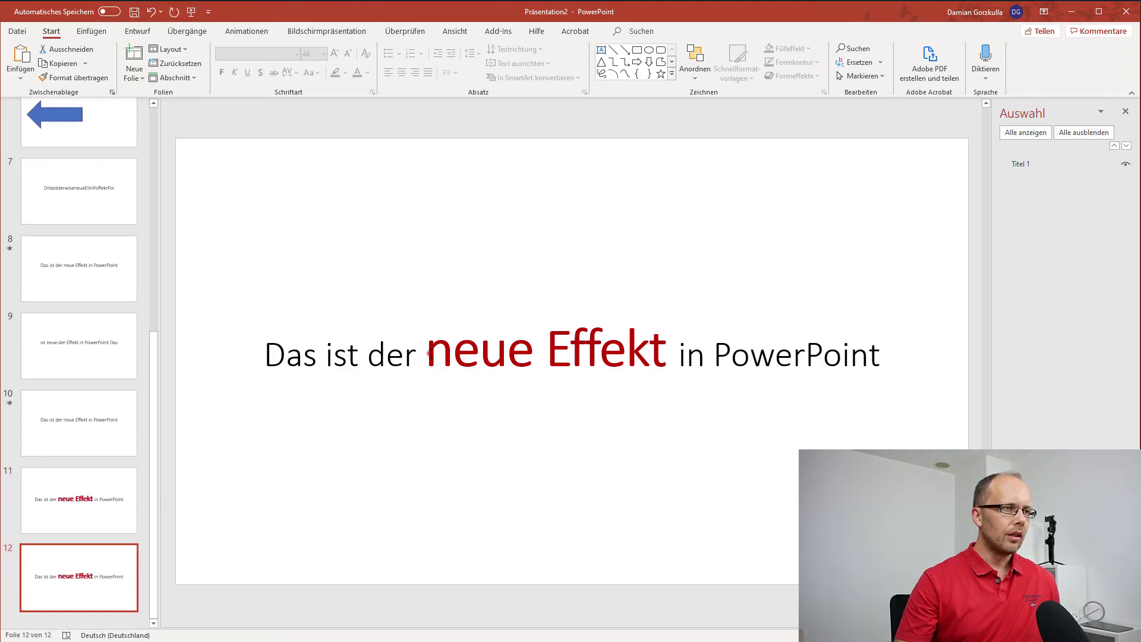
left_click_drag(430, 353, 618, 349)
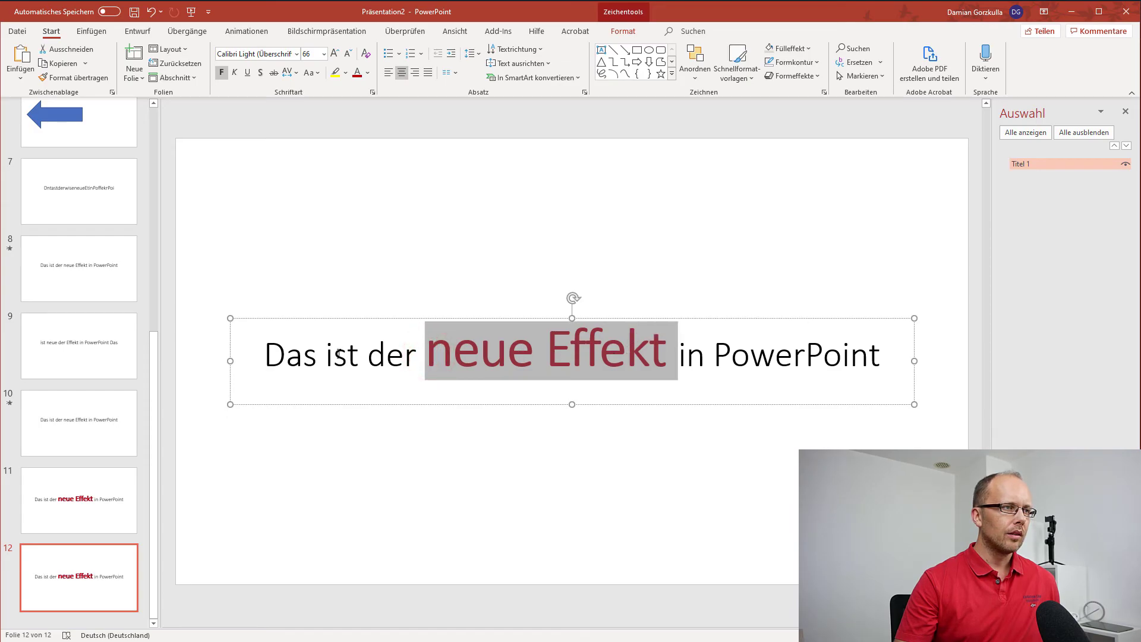
left_click_drag(333, 354, 346, 354)
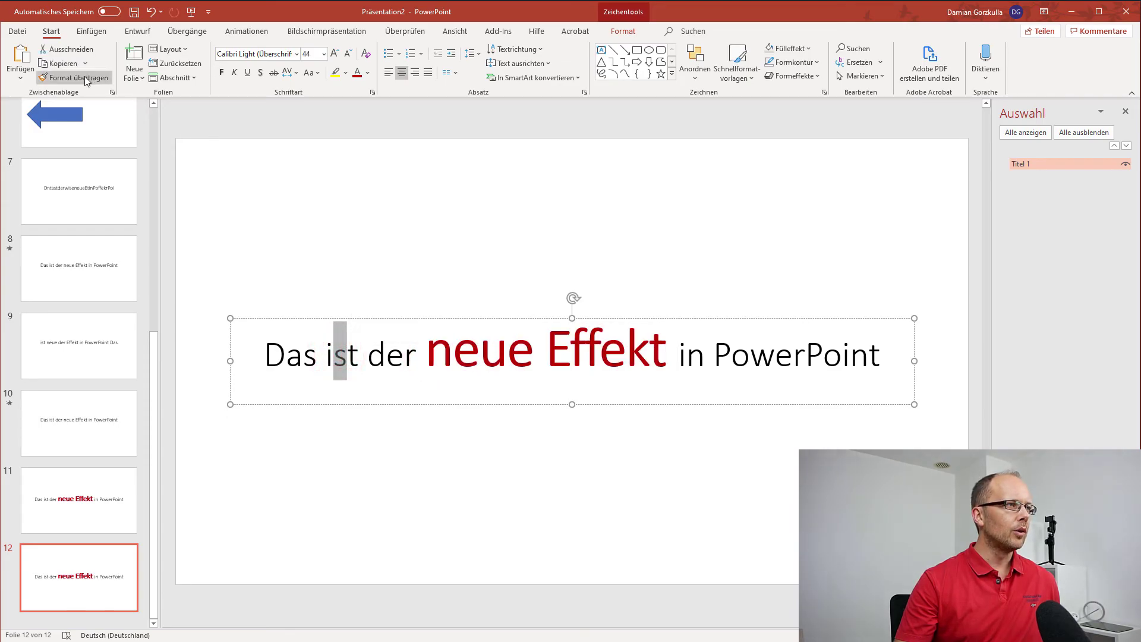
left_click(79, 77)
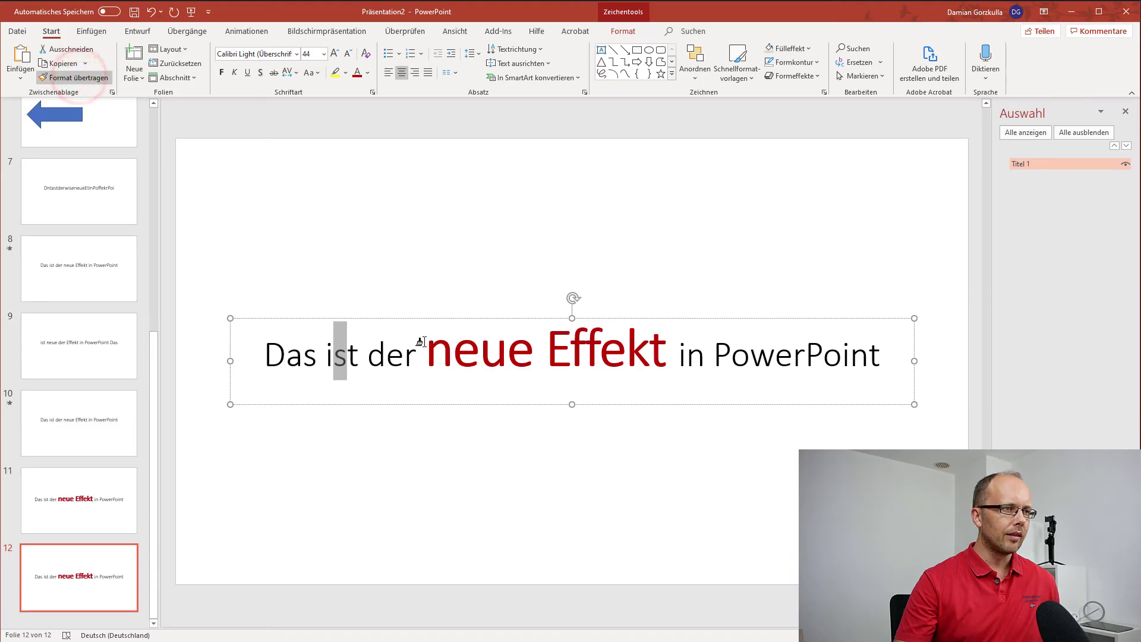
left_click_drag(463, 341, 842, 339)
left_click(674, 343)
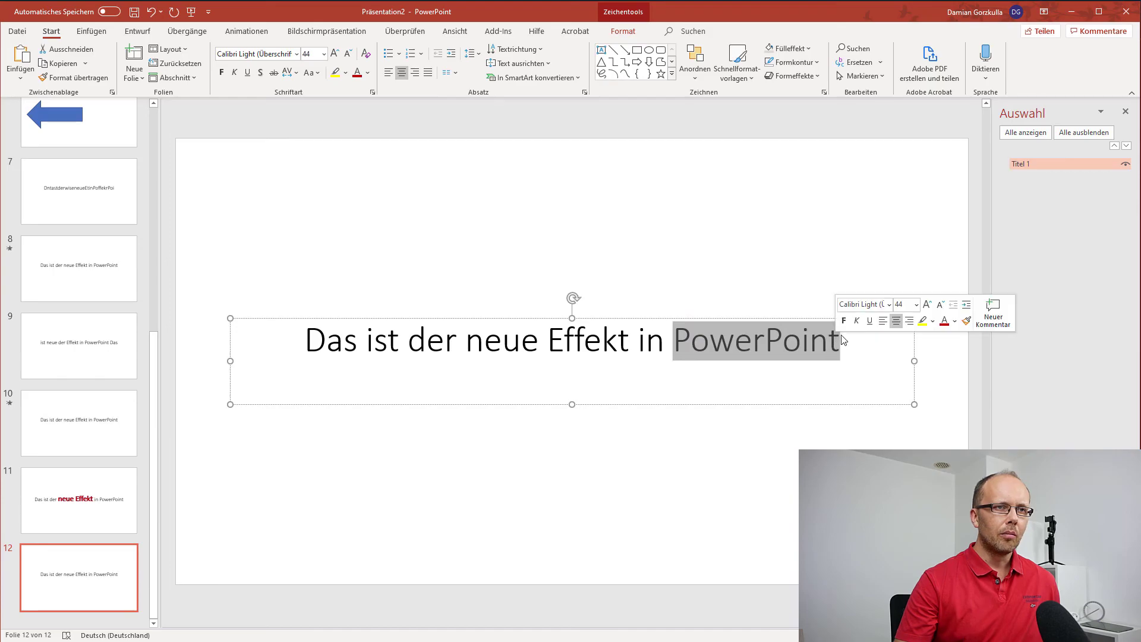
Make the word 'PowerPoint' 66 pt, bold and green.
left_click(926, 305)
left_click(926, 305)
left_click(926, 305)
left_click(927, 305)
left_click(927, 306)
left_click(927, 305)
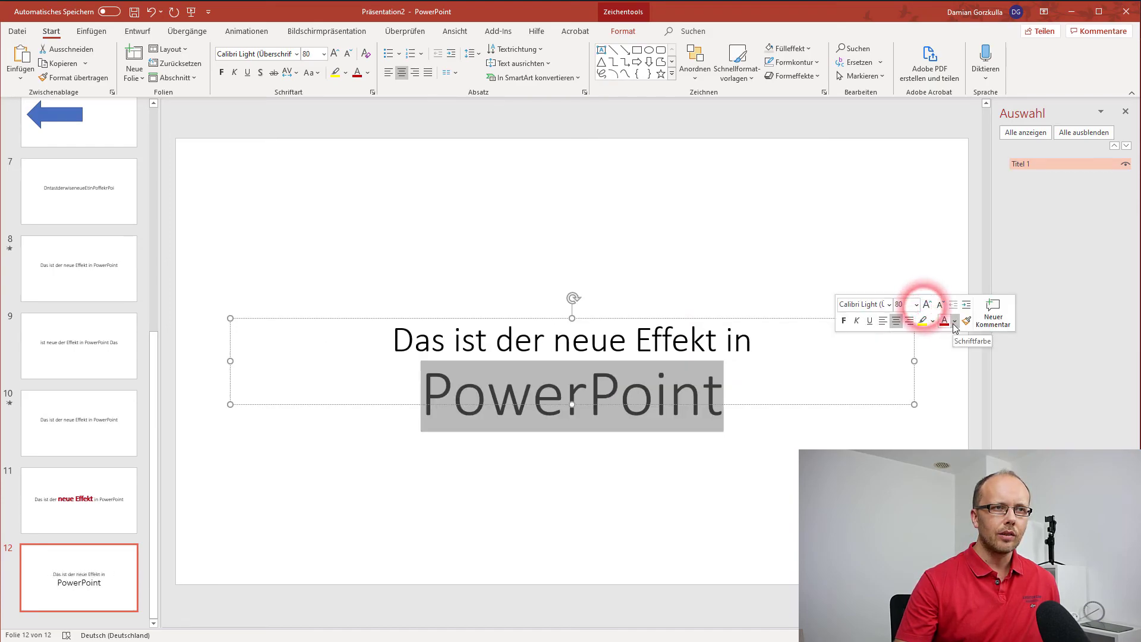
left_click(954, 322)
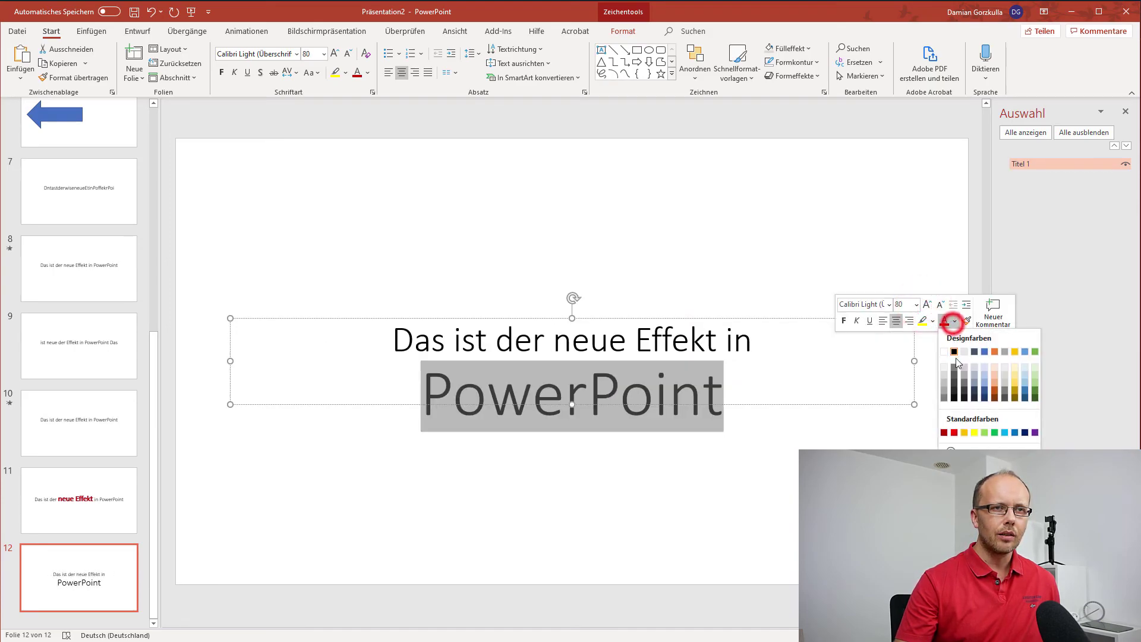
left_click(1035, 390)
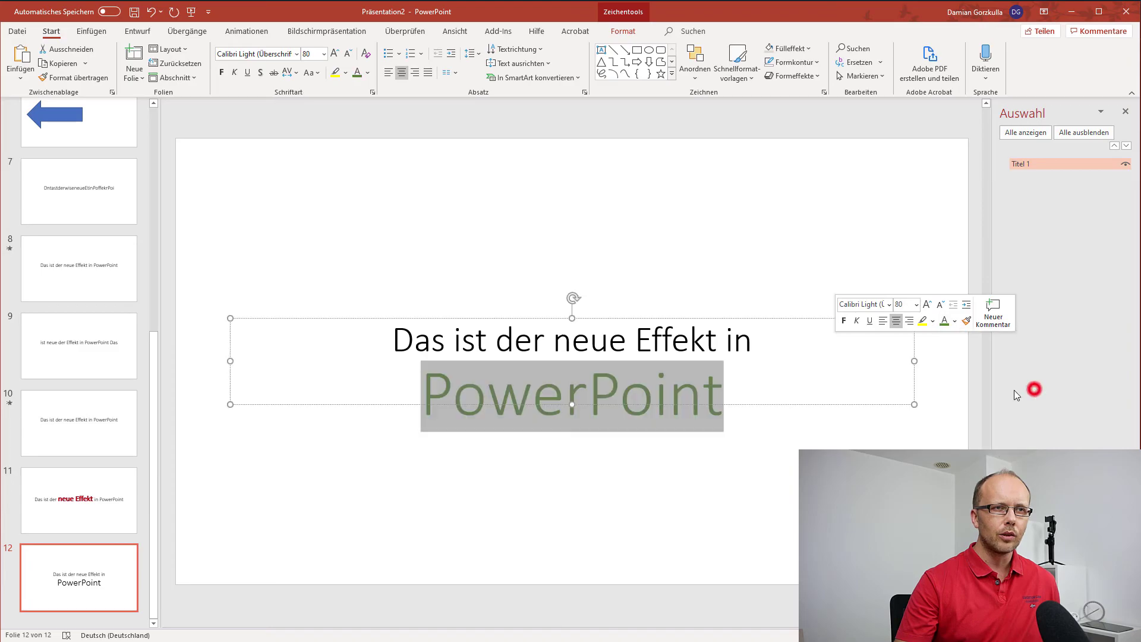
left_click(939, 306)
left_click(939, 305)
left_click(845, 322)
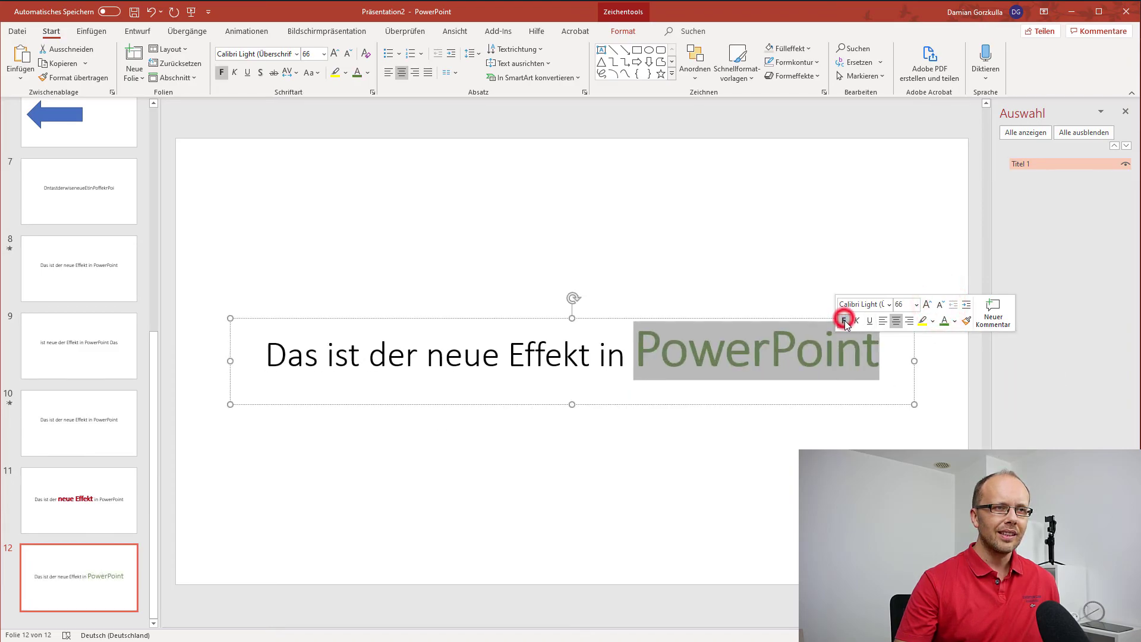
left_click(600, 356)
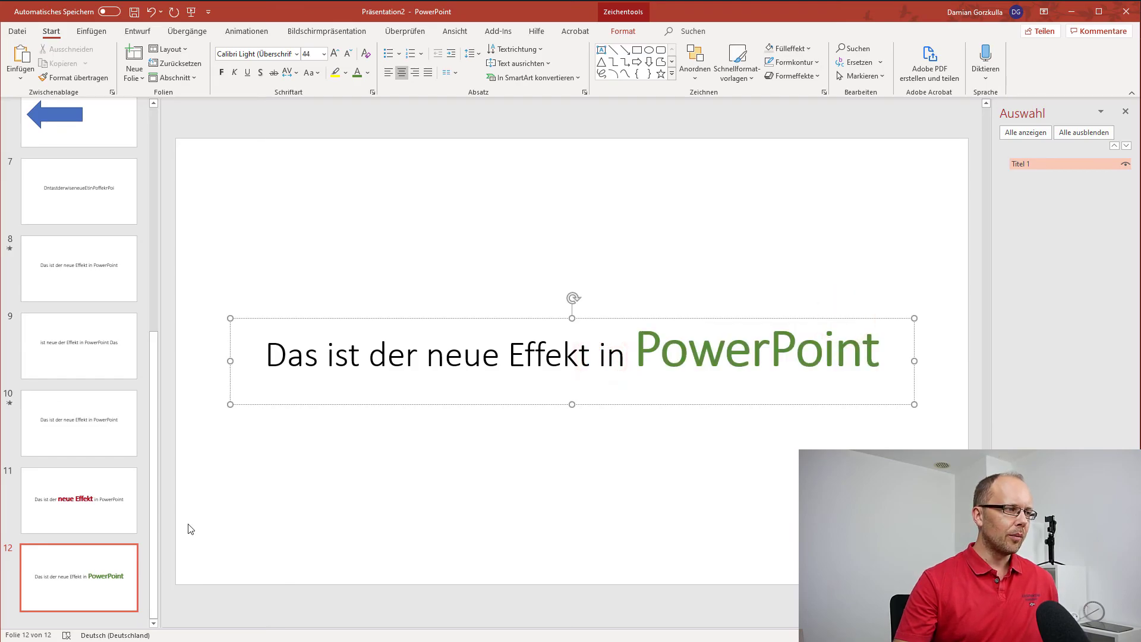
left_click(102, 505)
left_click(117, 574)
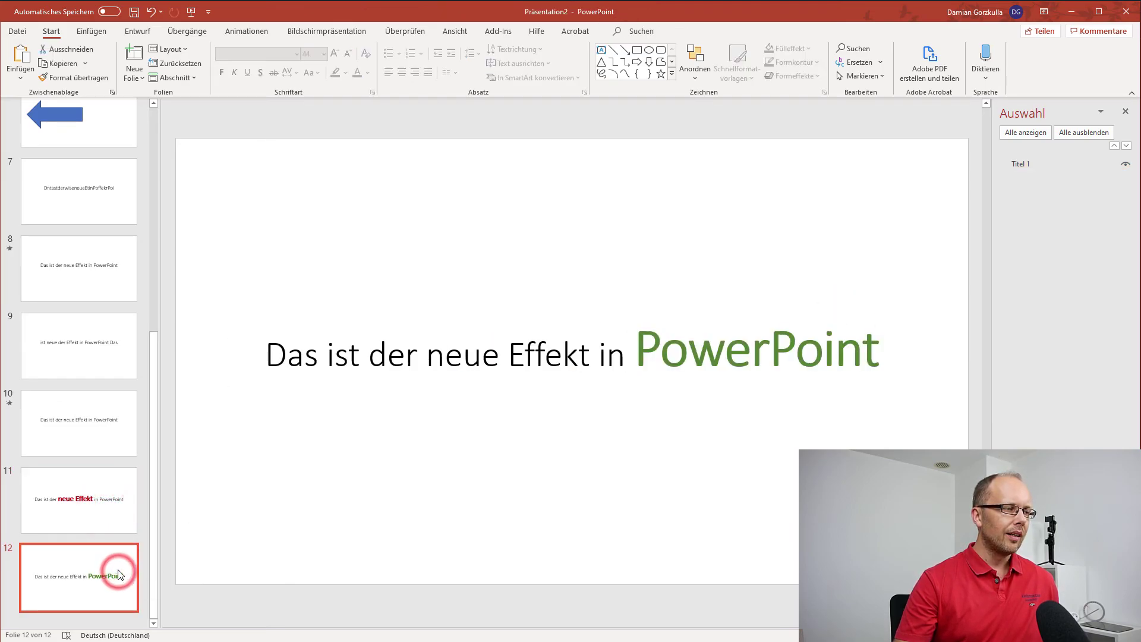
Apply the Morph transition to slide 12.
left_click(198, 33)
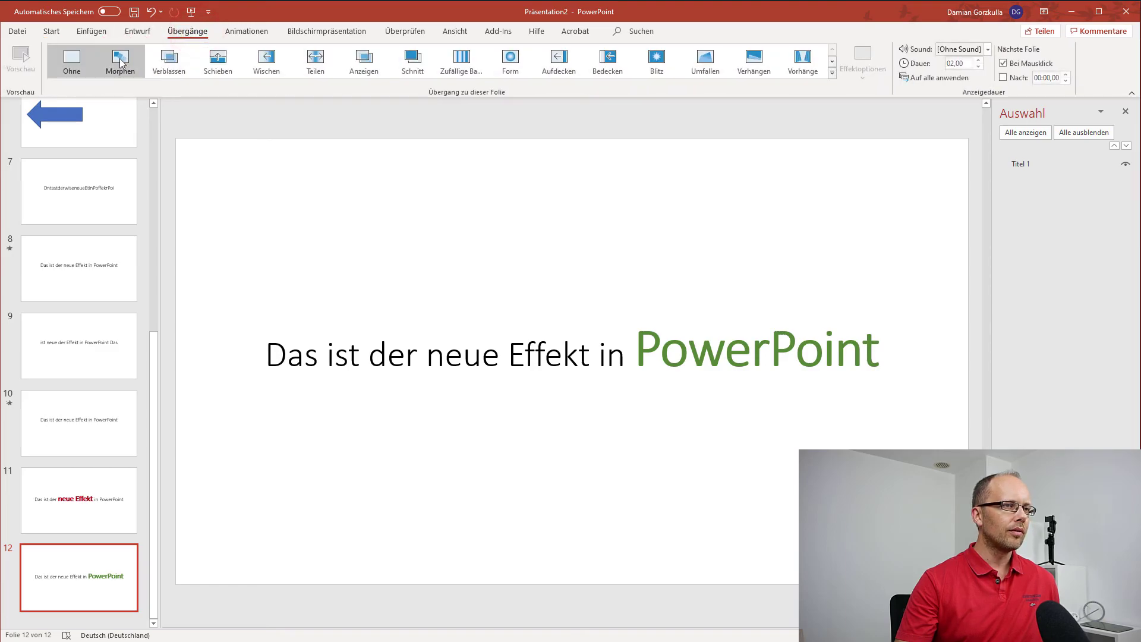
left_click(121, 62)
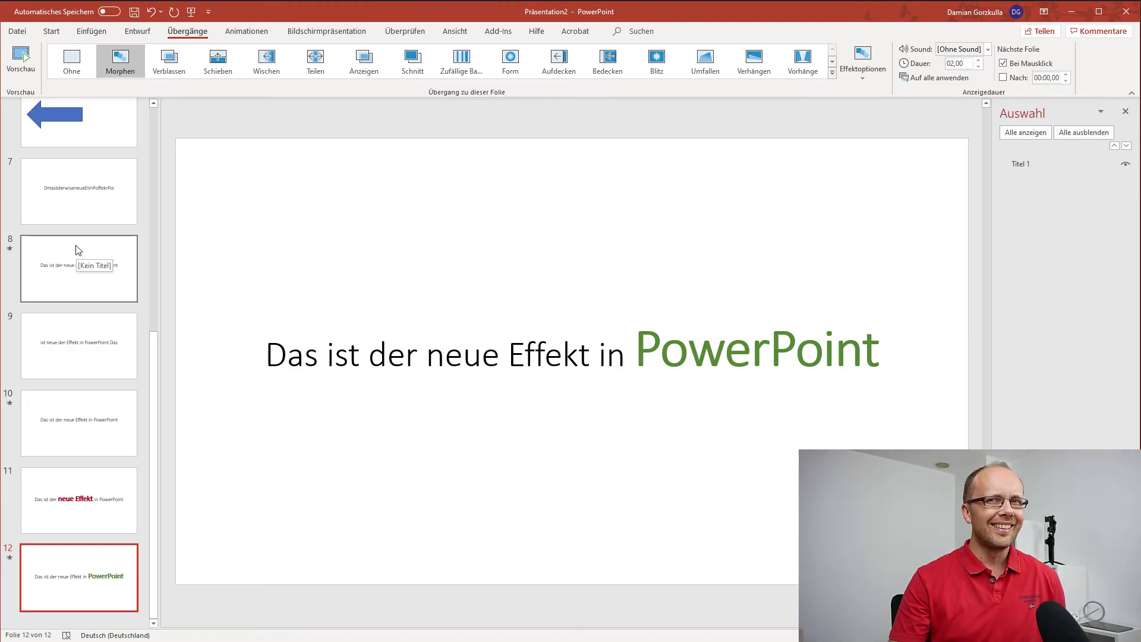
scroll(77, 249, "up", 5)
scroll(81, 248, "up", 2)
Preview the morphs into slide 2's ellipse and slide 4's square.
left_click(89, 147)
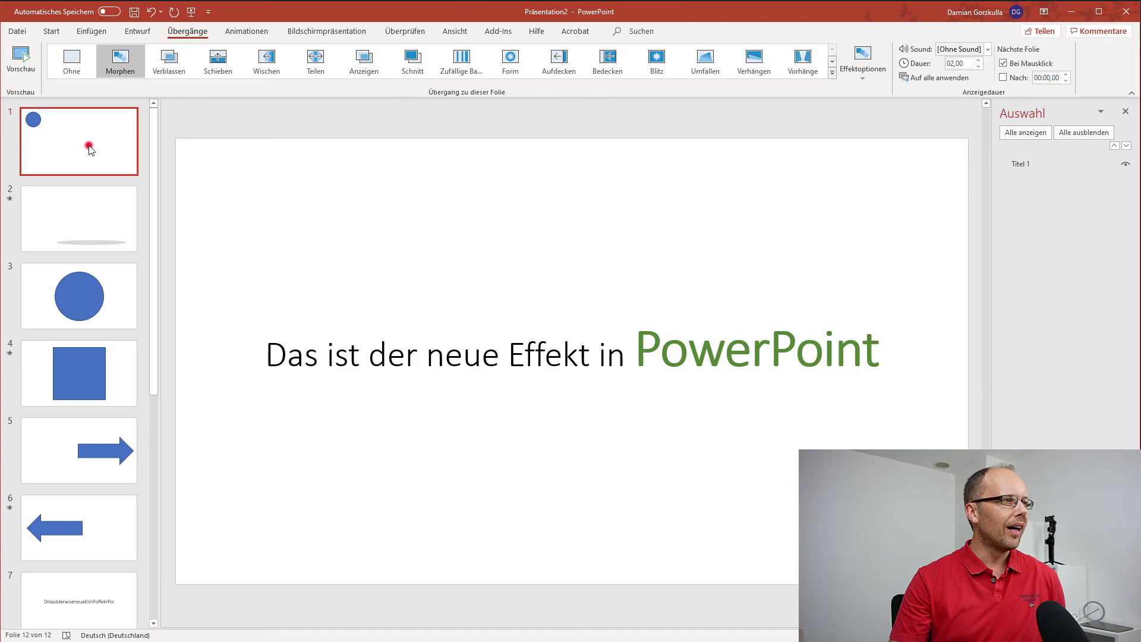
left_click(78, 227)
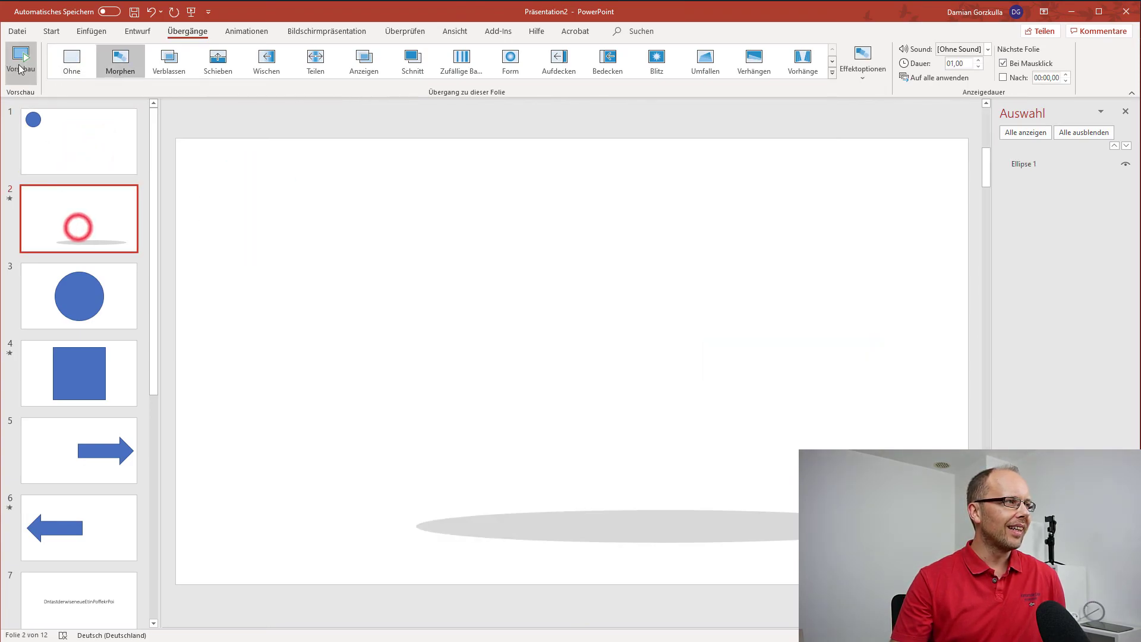
left_click(21, 65)
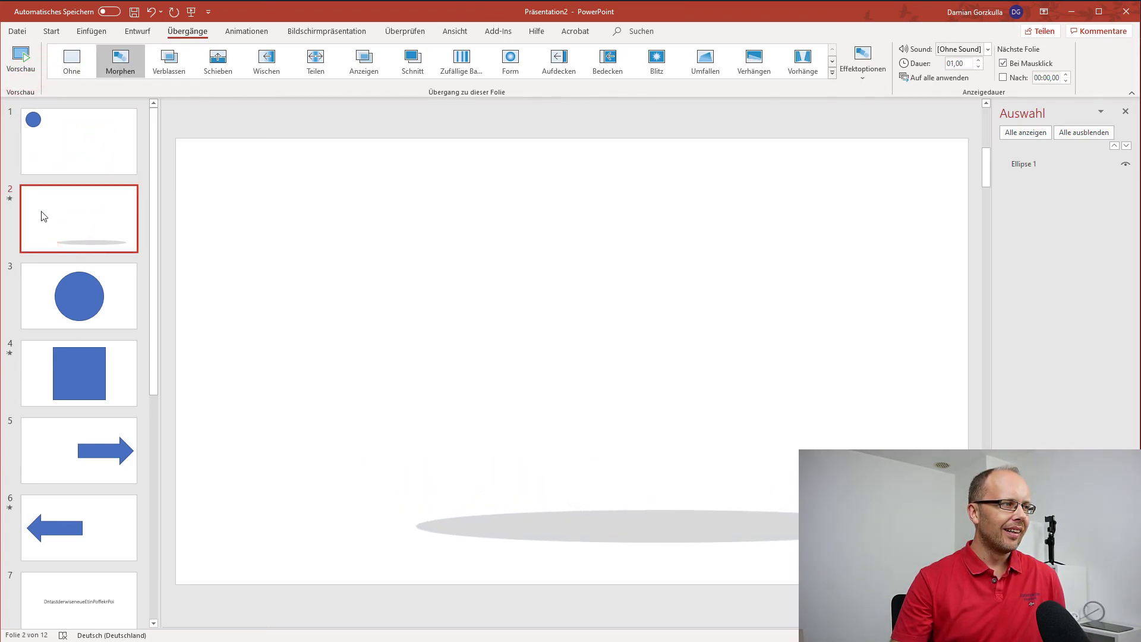
left_click(86, 362)
left_click(27, 69)
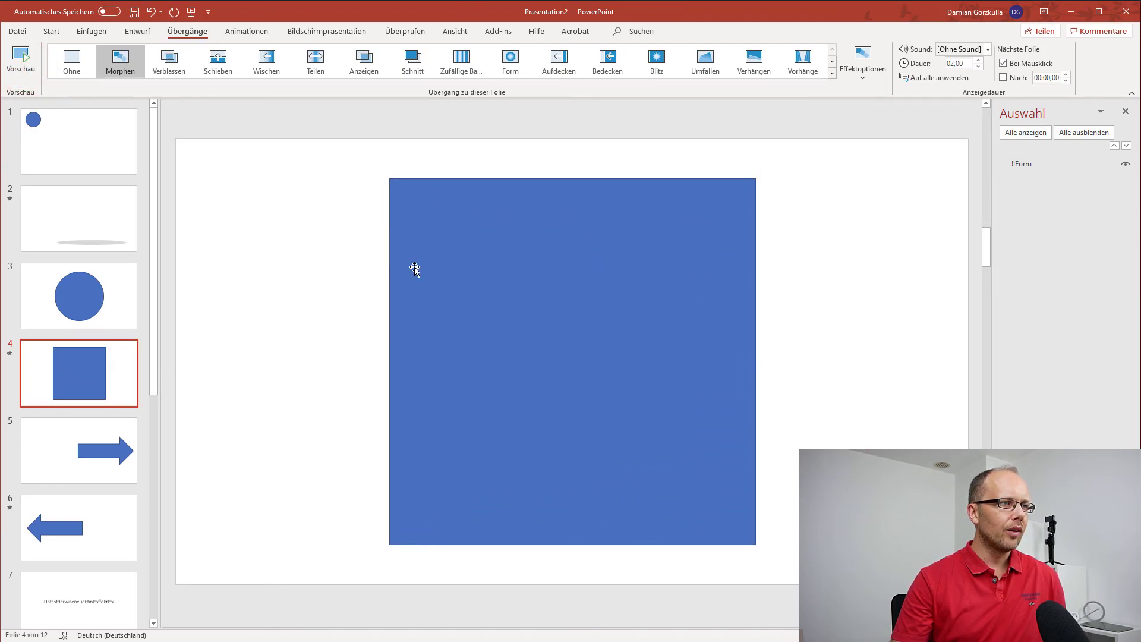
Fill the blue square on slide 4 with green.
left_click(441, 246)
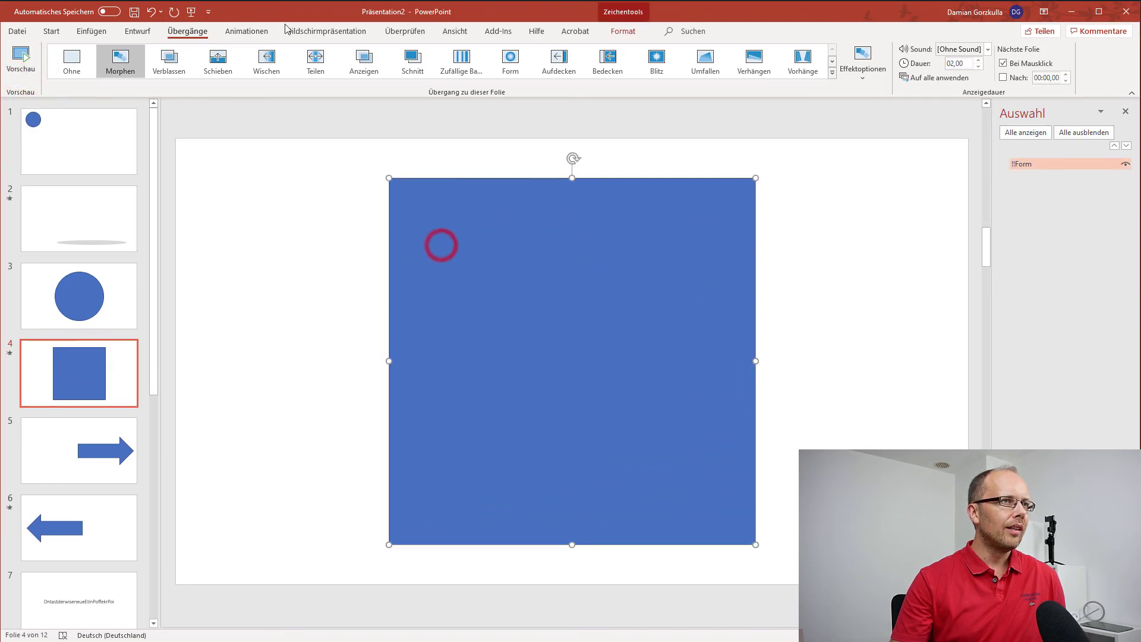
left_click(624, 33)
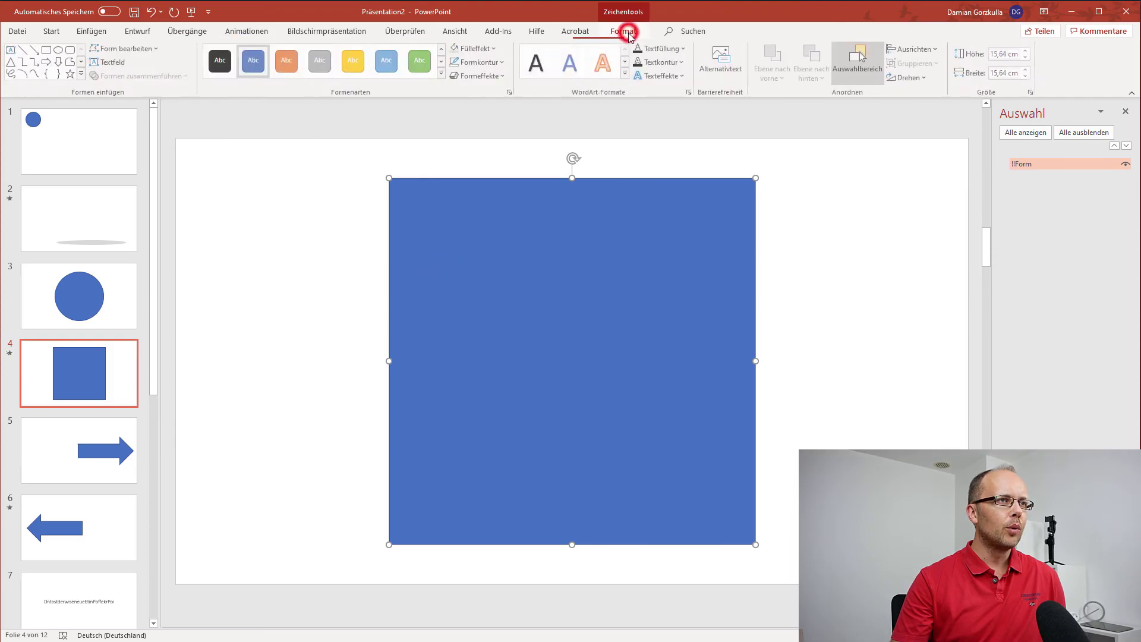
left_click(484, 50)
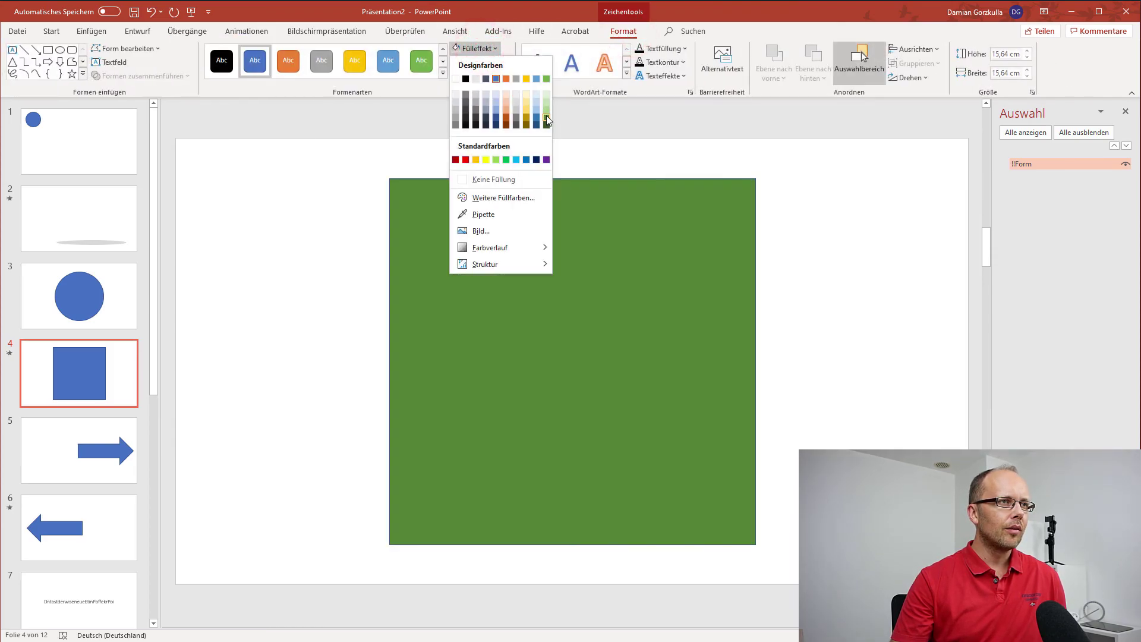
left_click(547, 117)
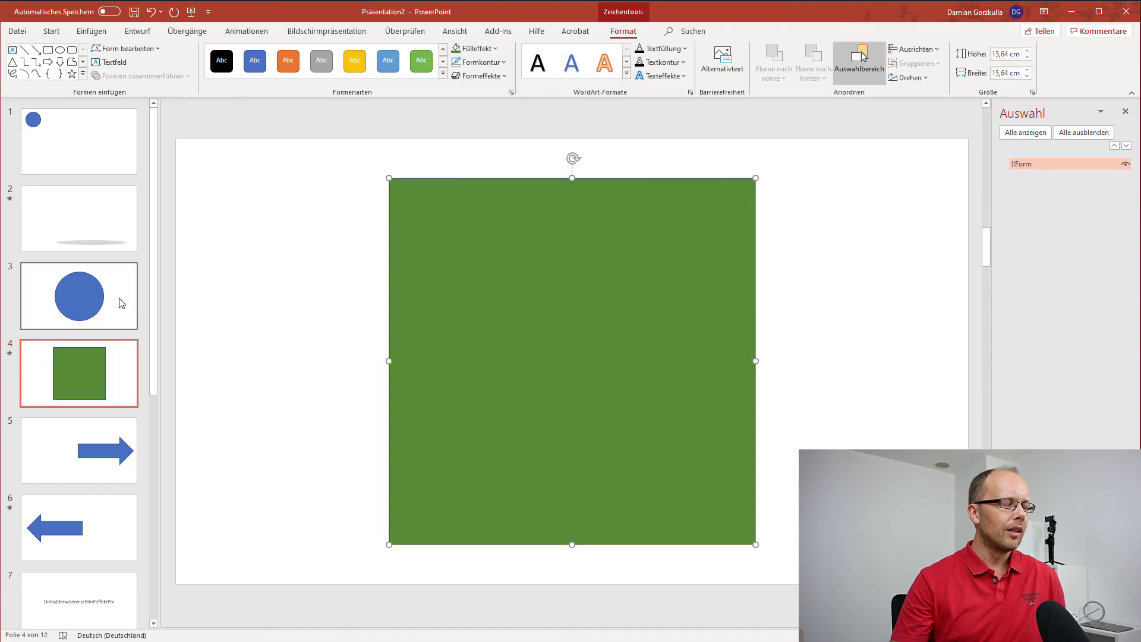
Preview the Morph into the green square, then go to slide 6.
left_click(188, 33)
left_click(22, 67)
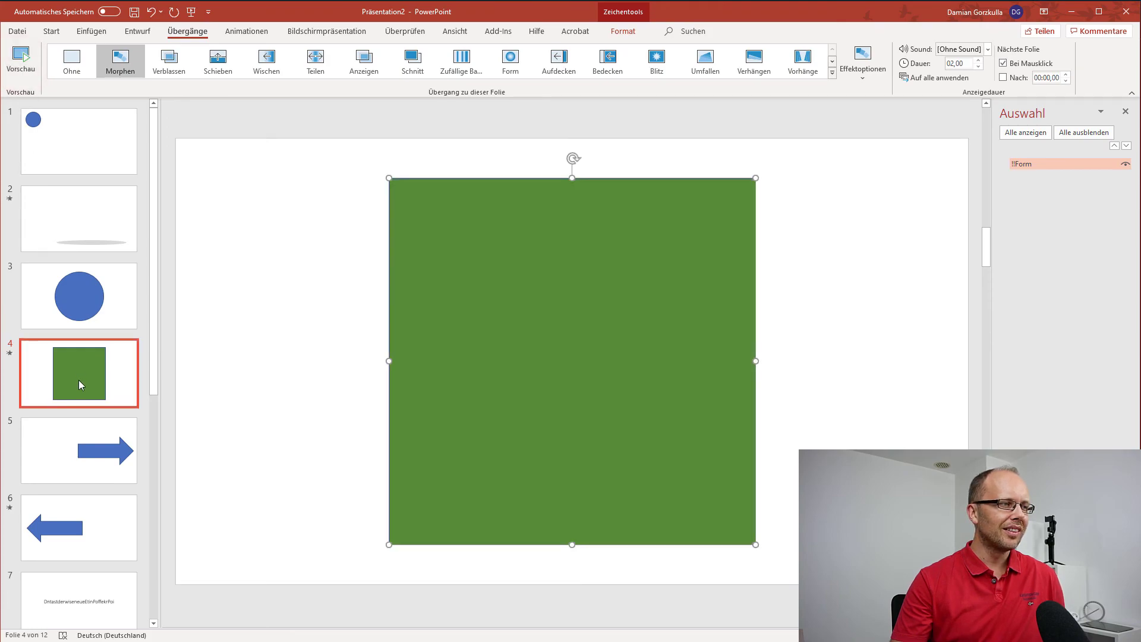
left_click(98, 520)
Fill the left arrow on slide 6 with dark red.
left_click(342, 368)
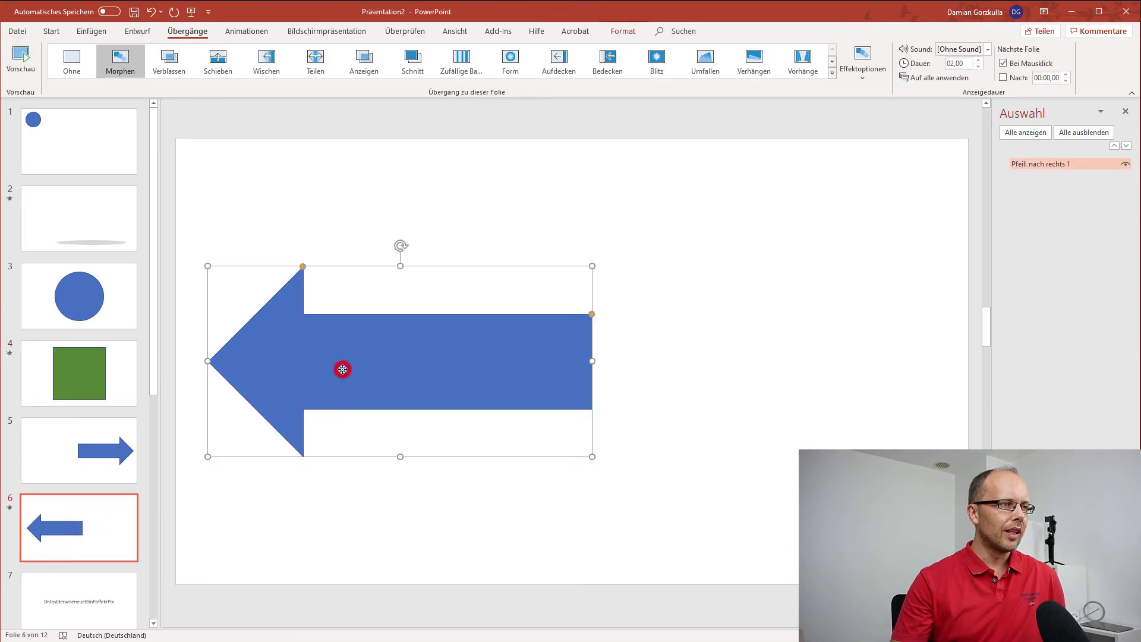
left_click(622, 31)
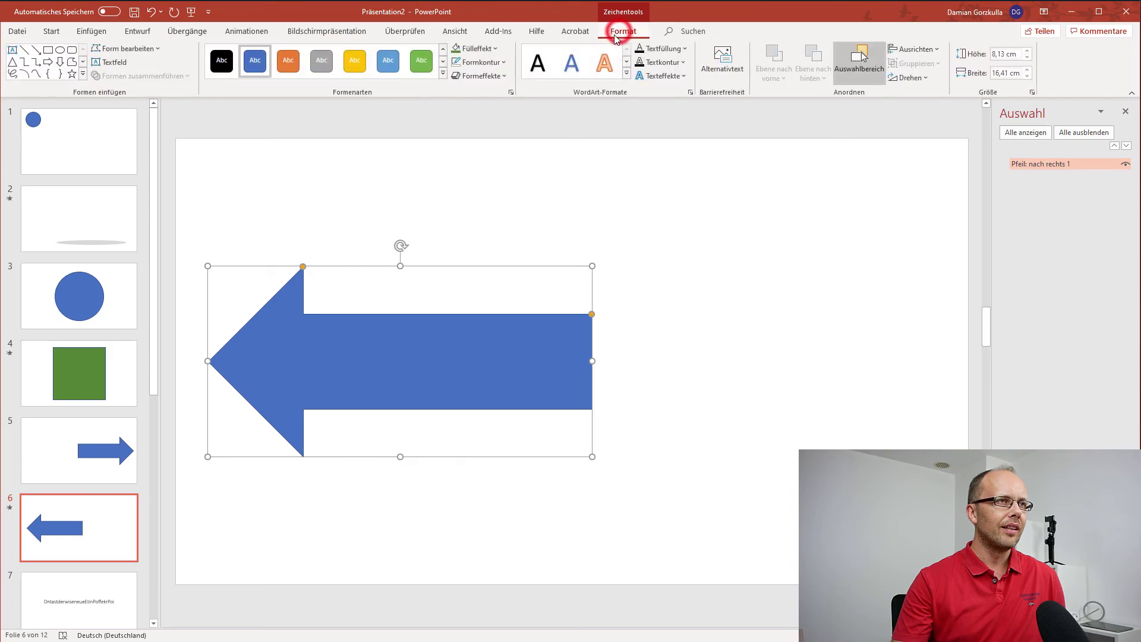
left_click(496, 52)
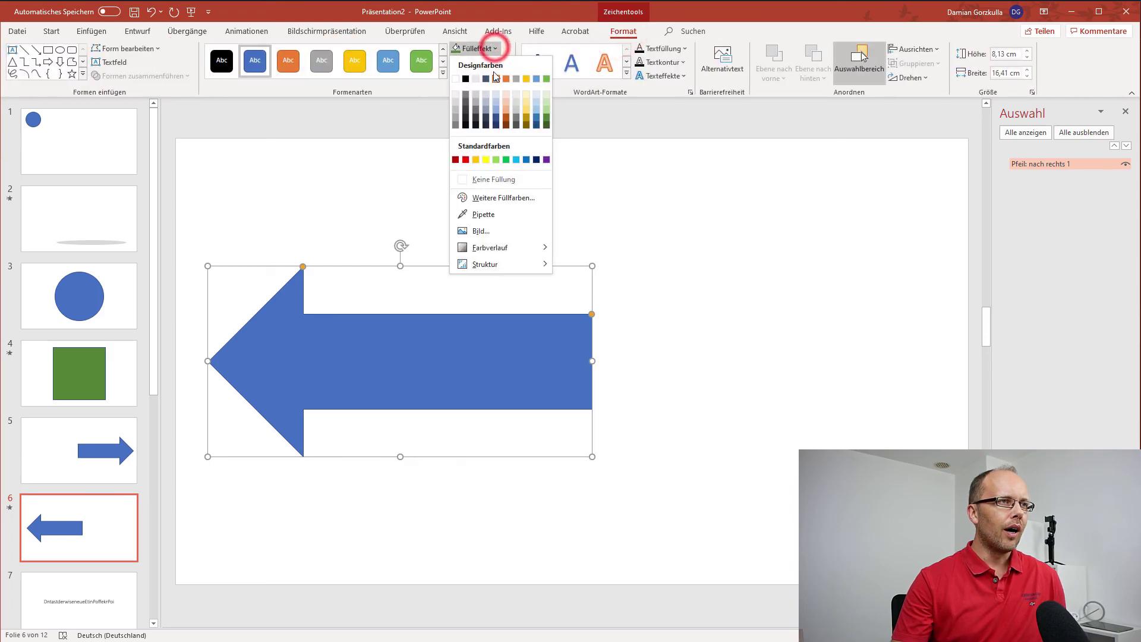
left_click(454, 161)
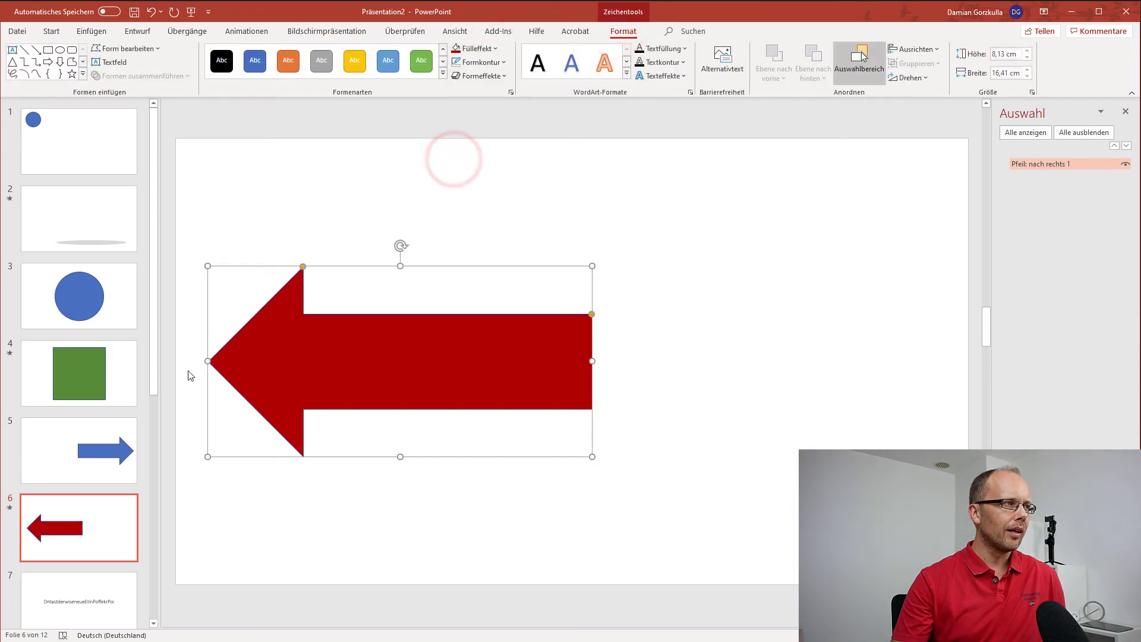
Preview the Morph into the red arrow and scroll down toward slide 8.
left_click(179, 29)
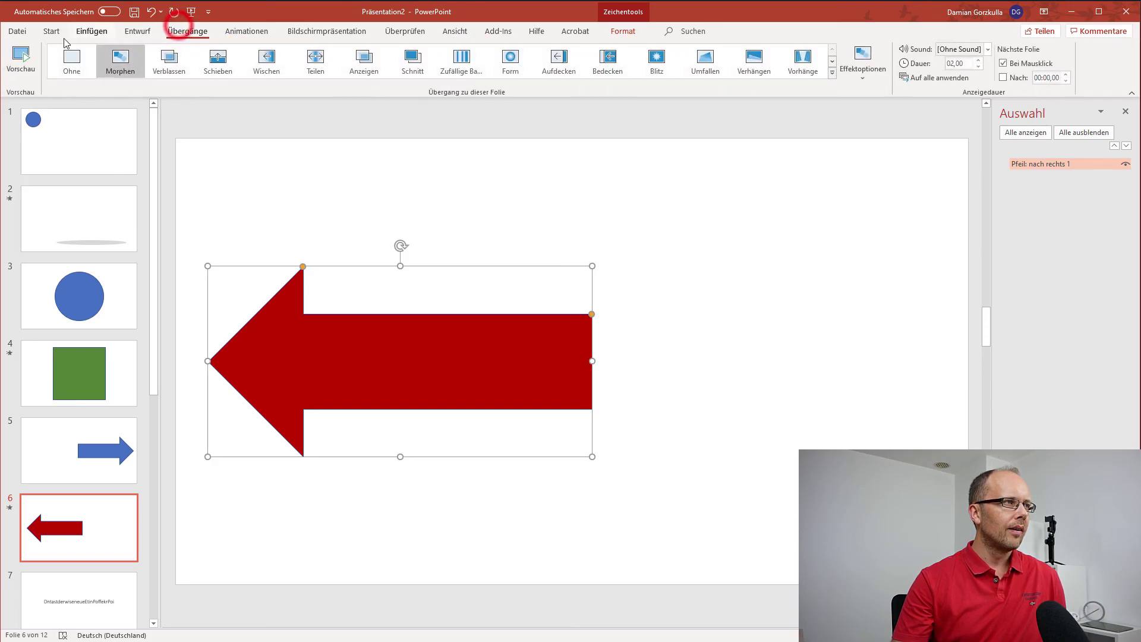
left_click(22, 58)
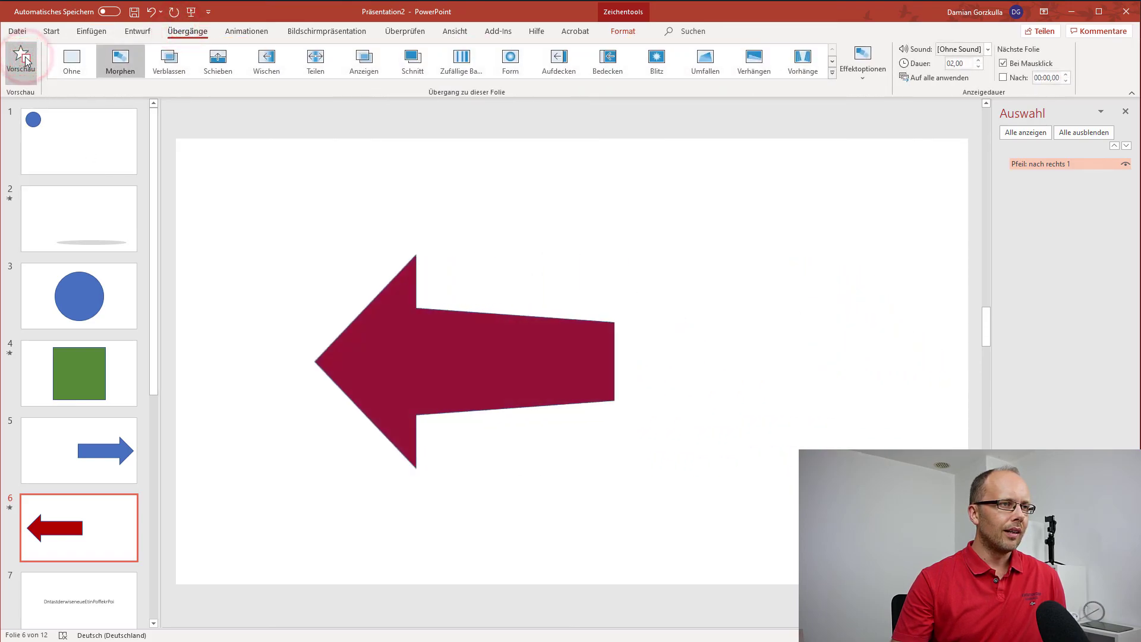
scroll(70, 406, "down", 3)
scroll(74, 392, "down", 1)
left_click(80, 398)
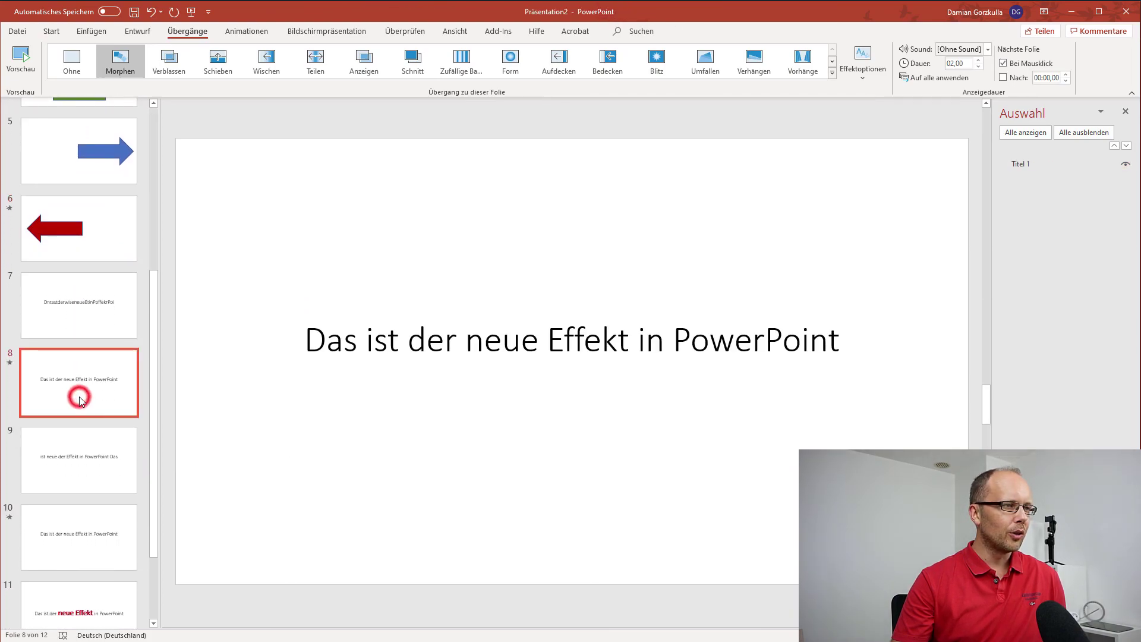
left_click(97, 305)
left_click(95, 381)
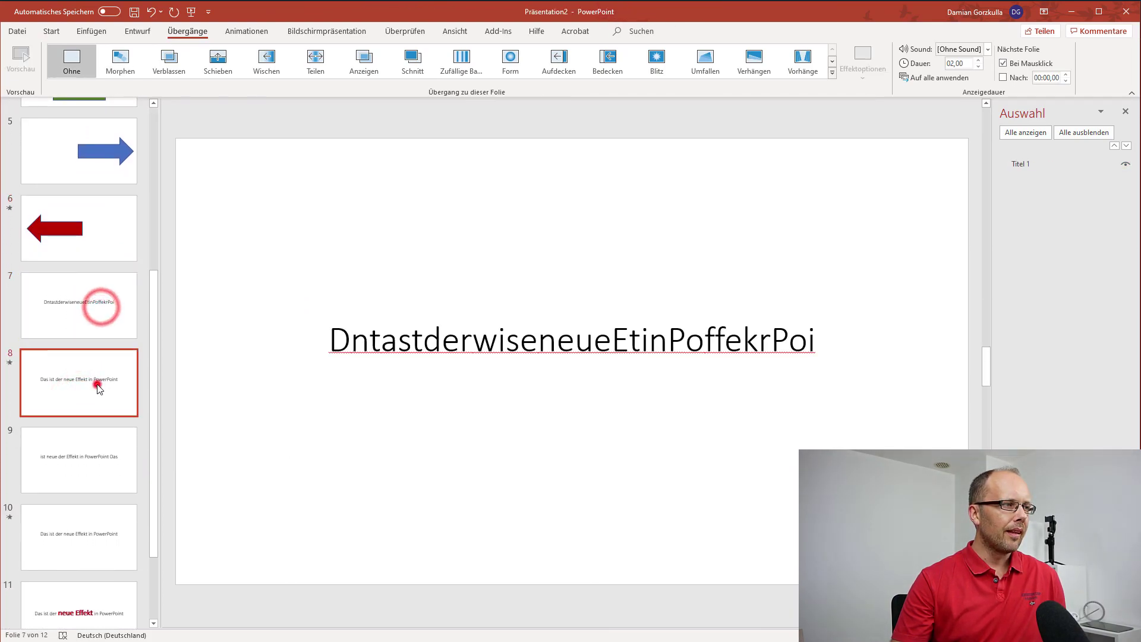
left_click(25, 72)
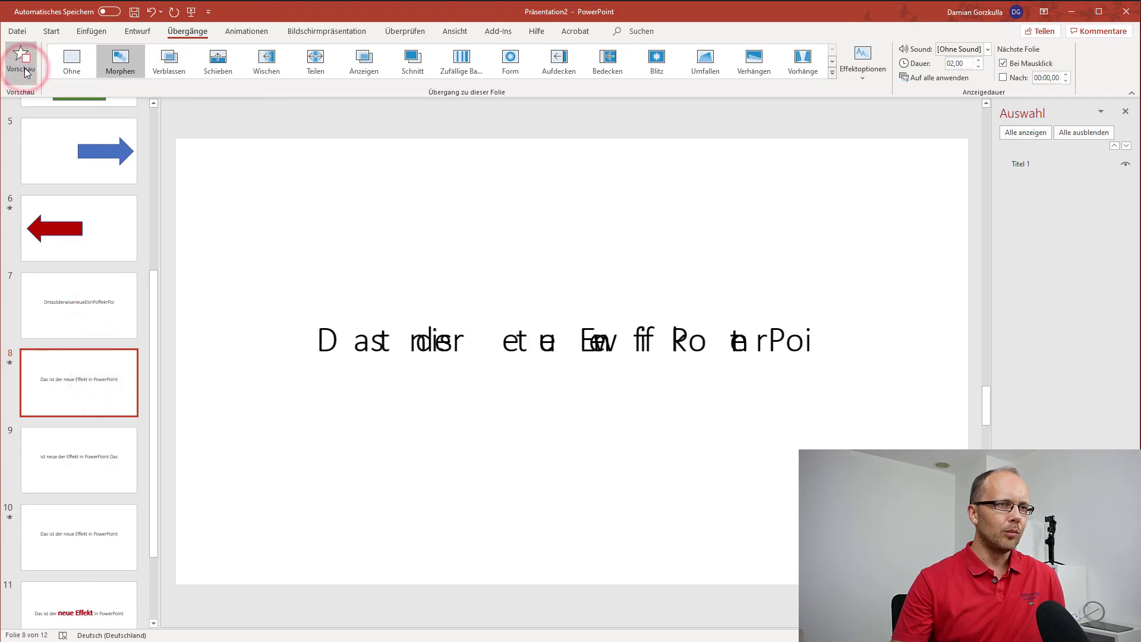